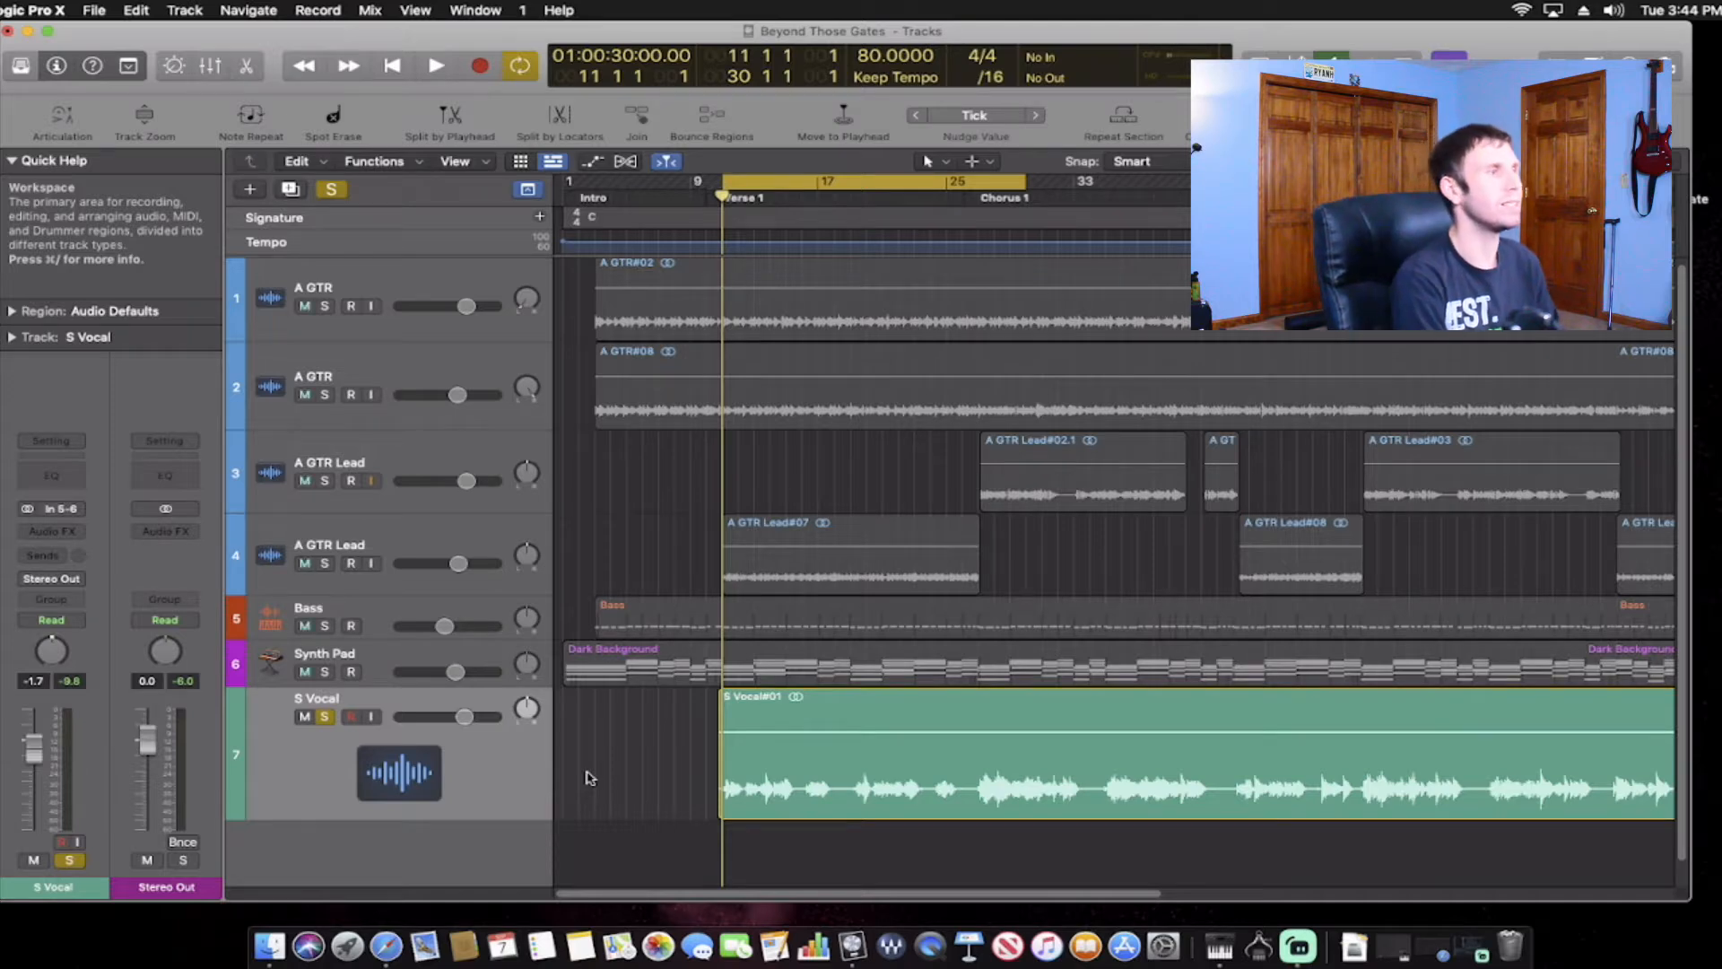
Audition the soloed S Vocal track in Verse 1, insert a Channel EQ on it and play it back through the analyzer.
{"action": "key", "text": "space"}
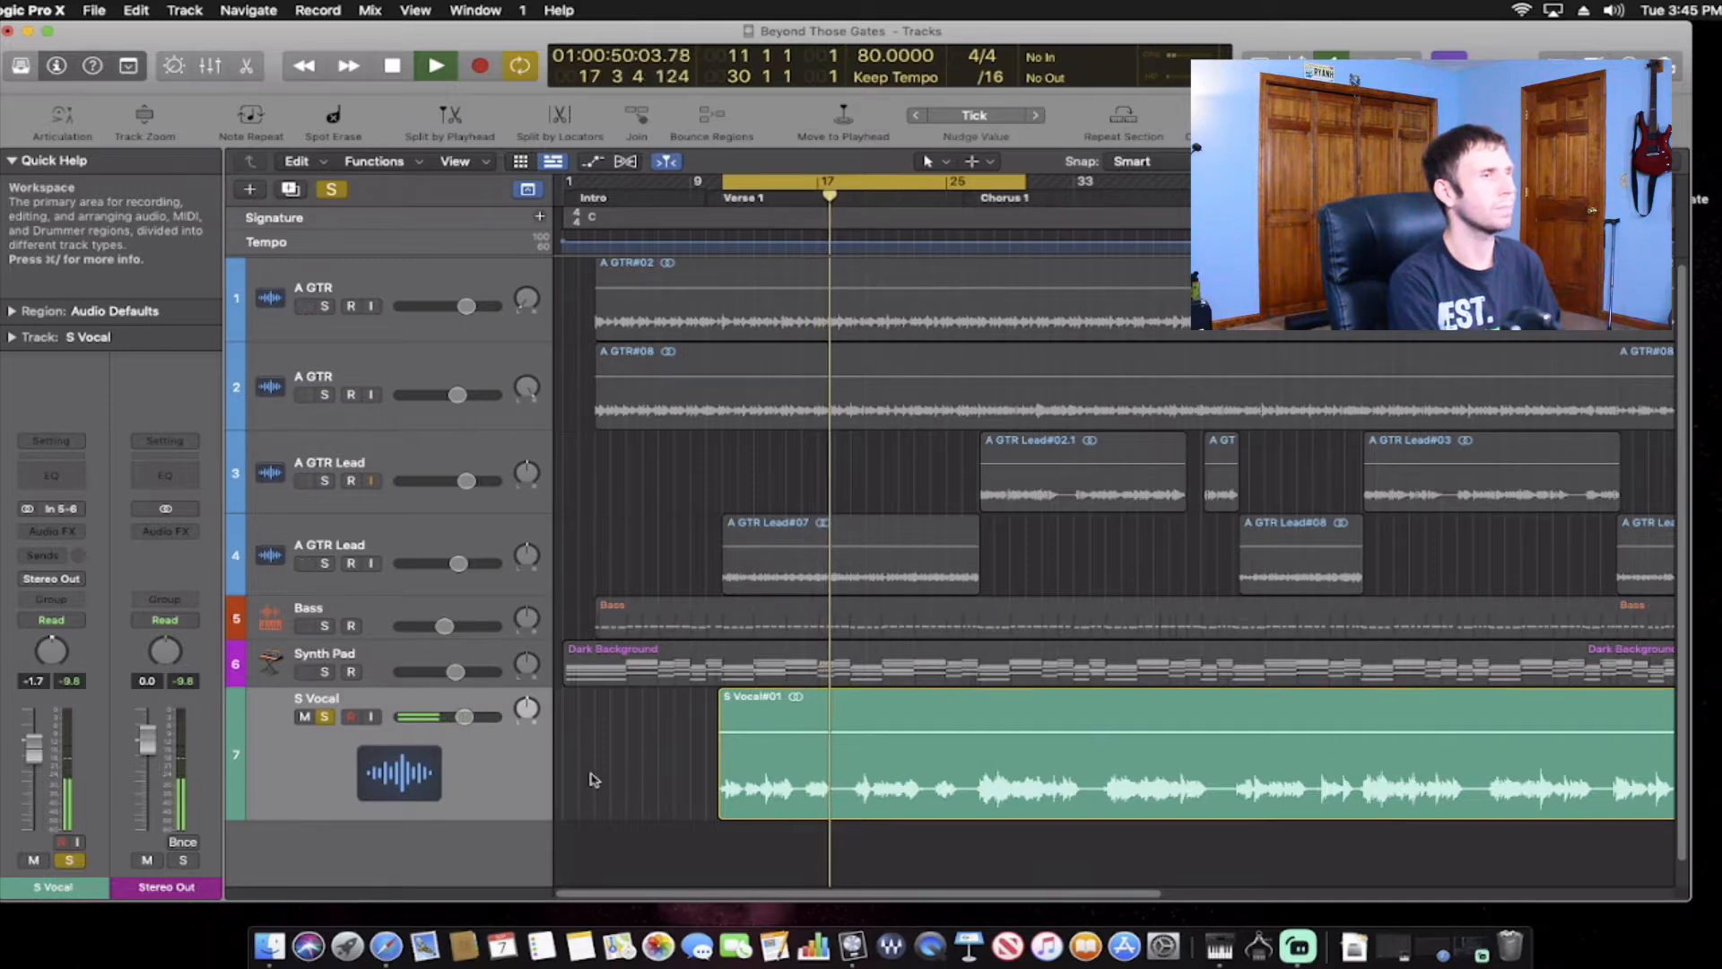
{"action": "key", "text": "space"}
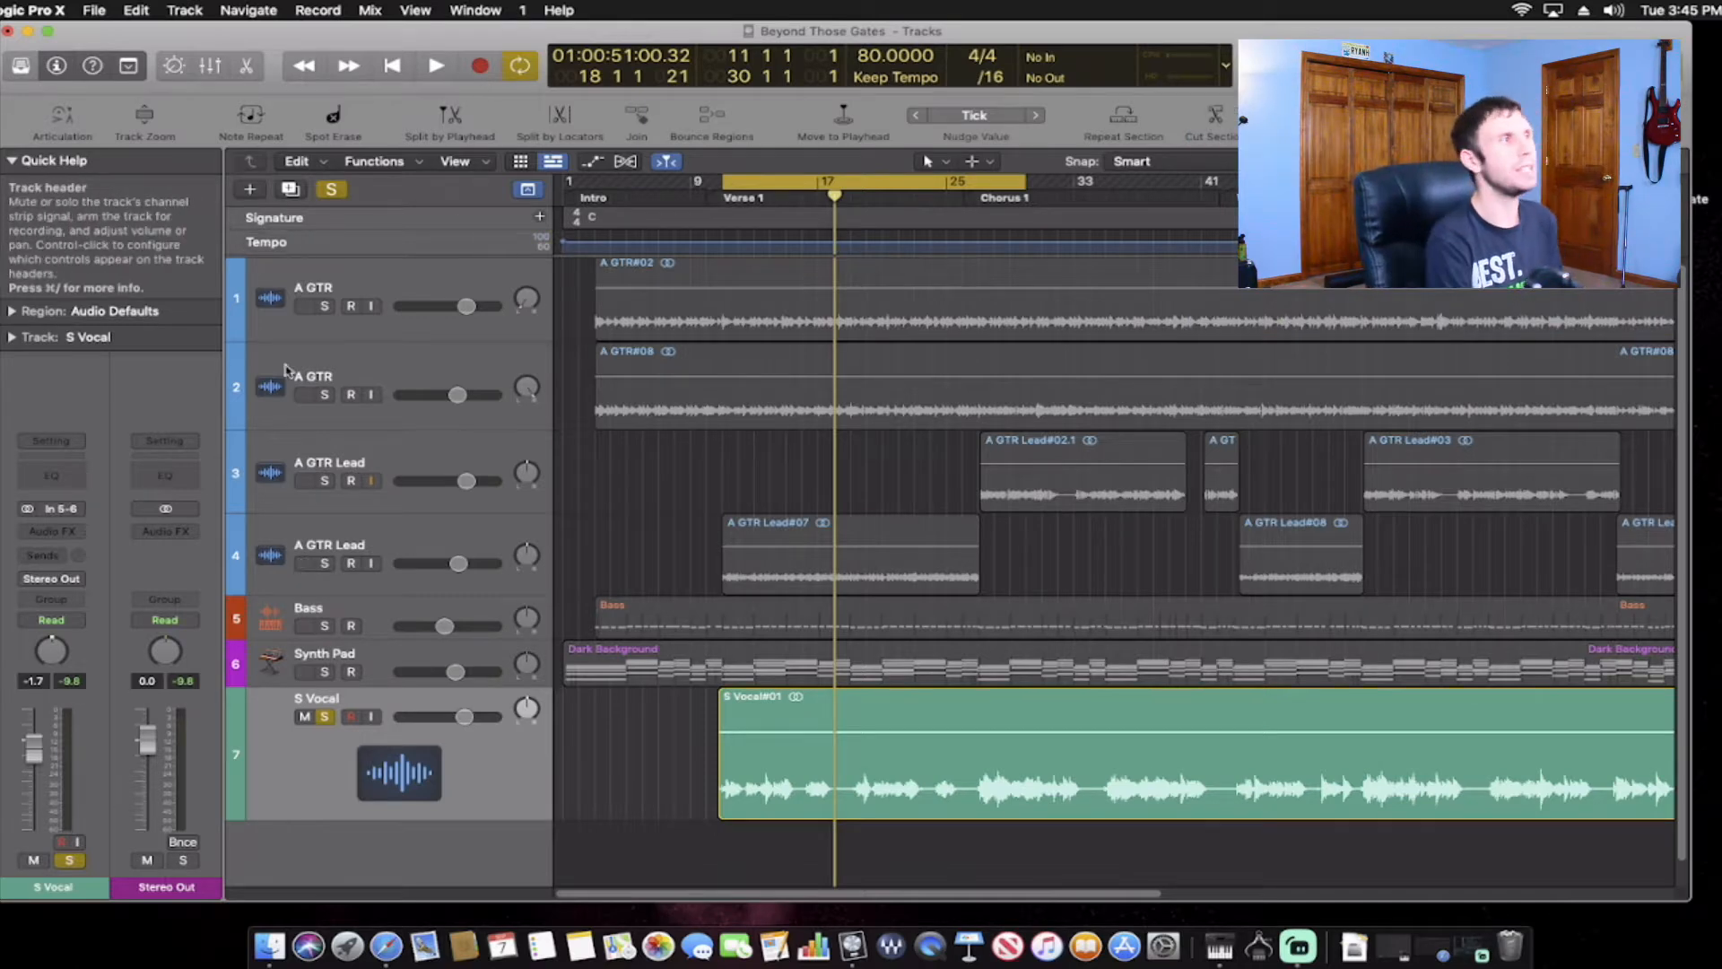
{"action": "left_click", "coordinate": [66, 478]}
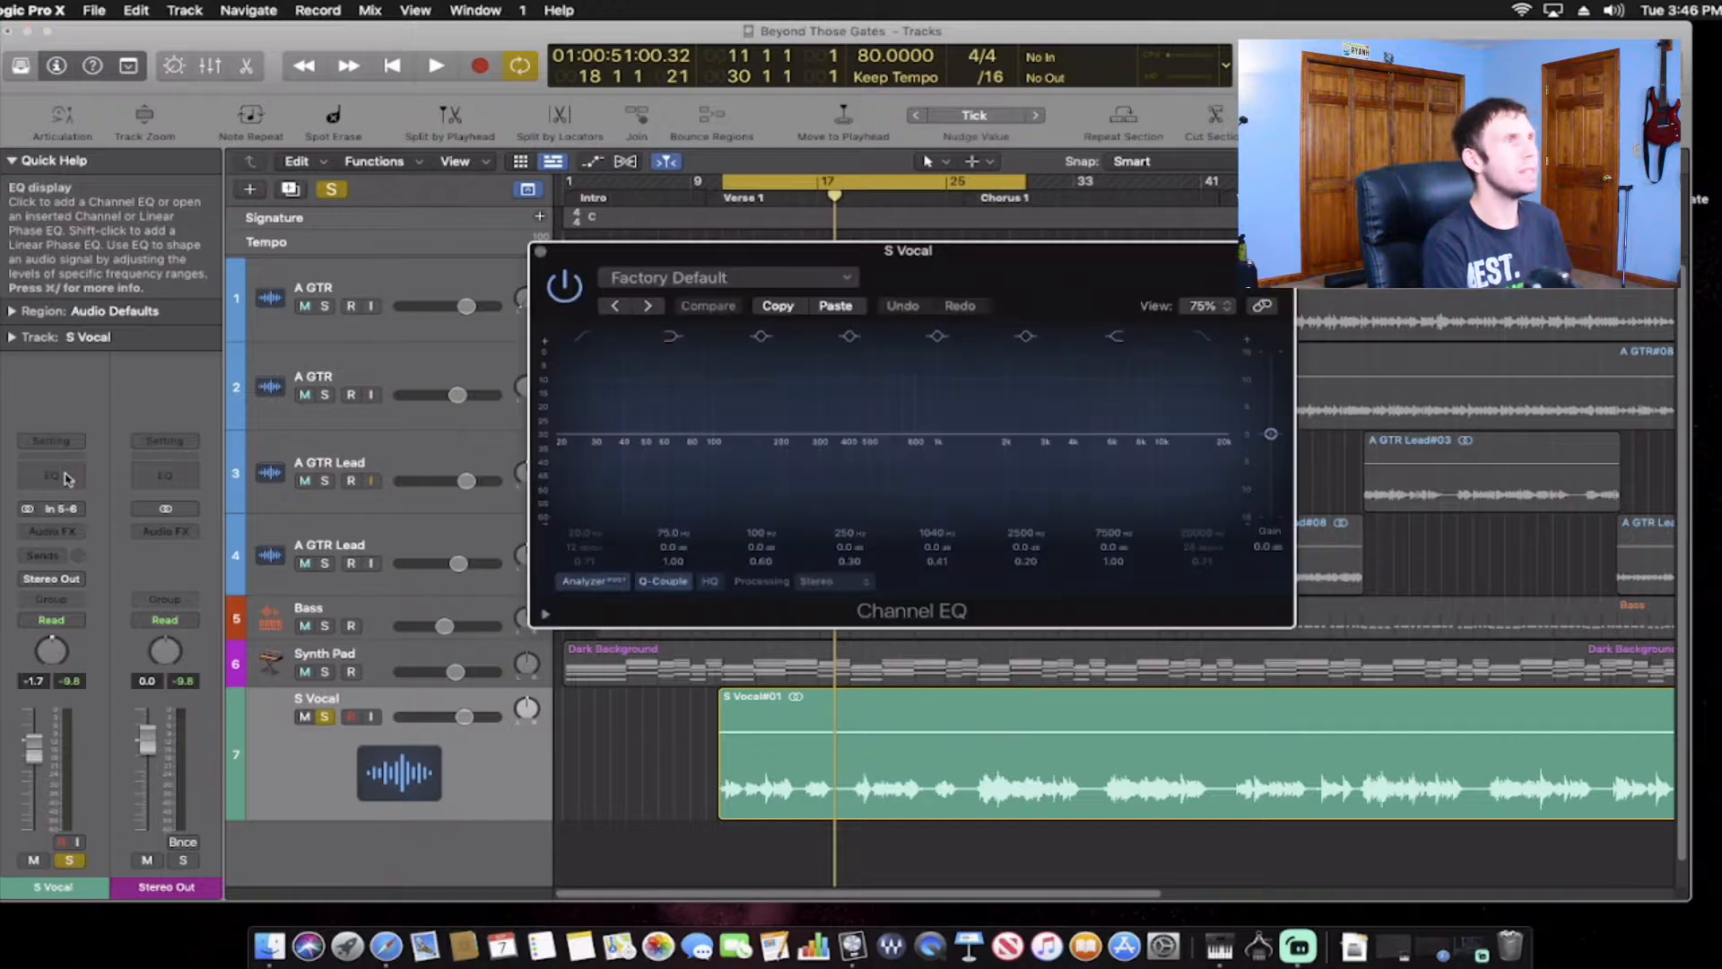
{"action": "left_click_drag", "start_coordinate": [1029, 286], "coordinate": [963, 321]}
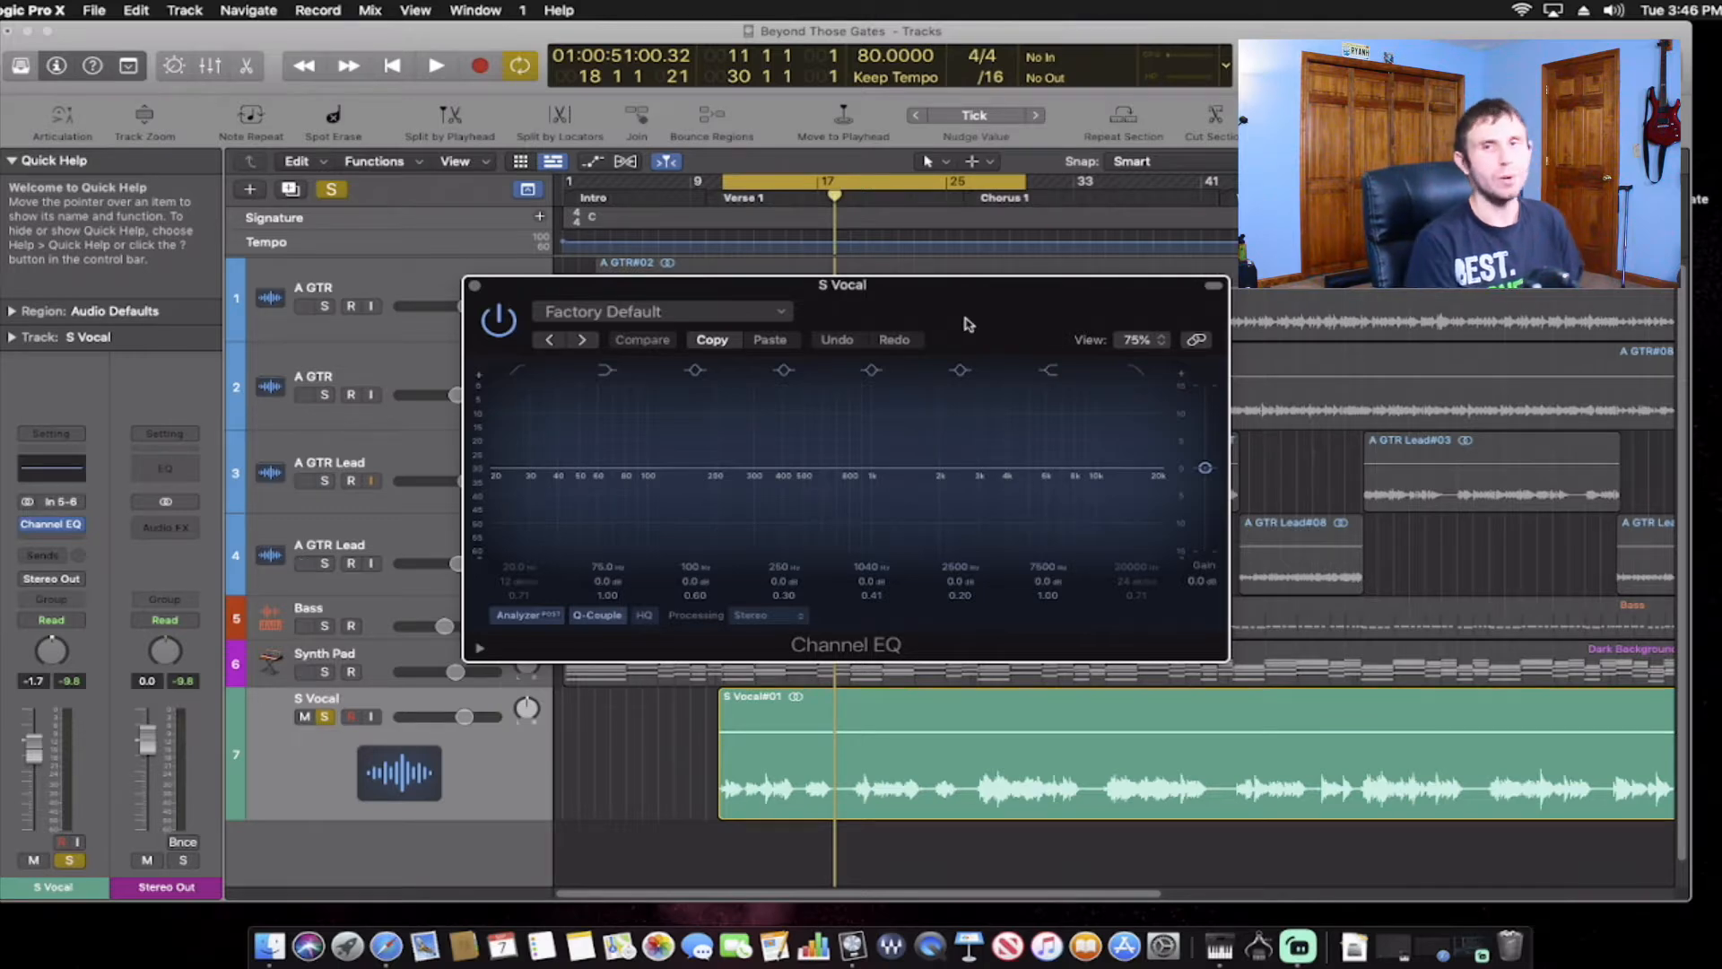
{"action": "key", "text": "space"}
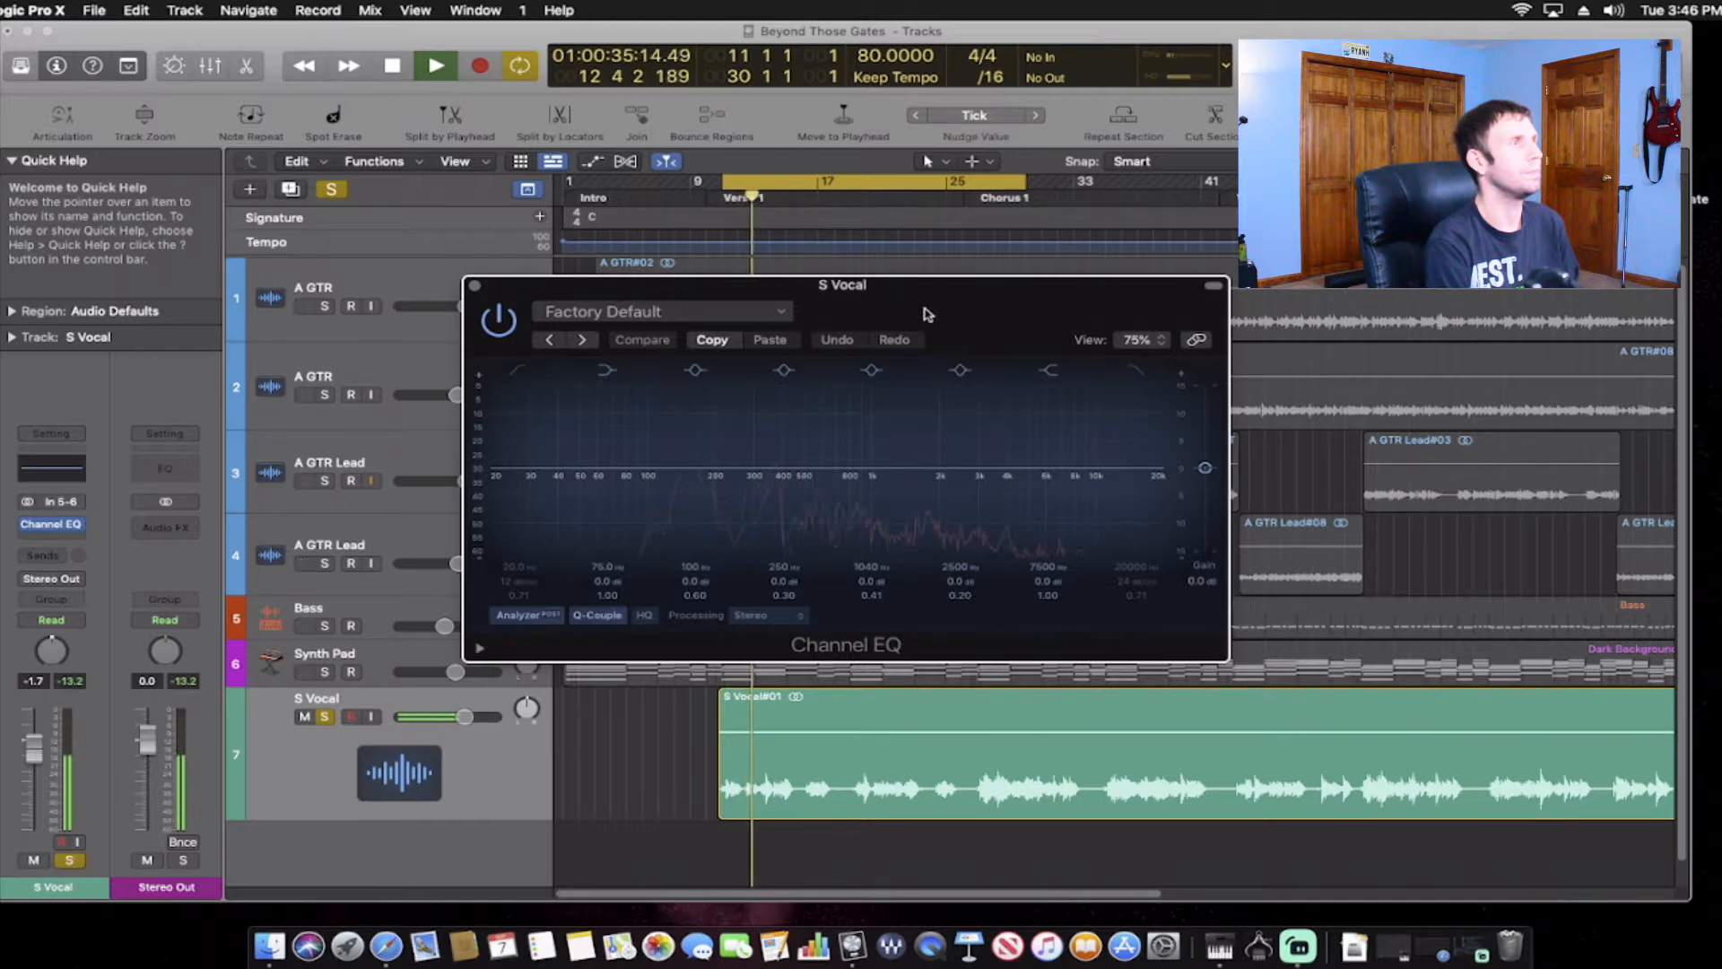
{"action": "key", "text": "space"}
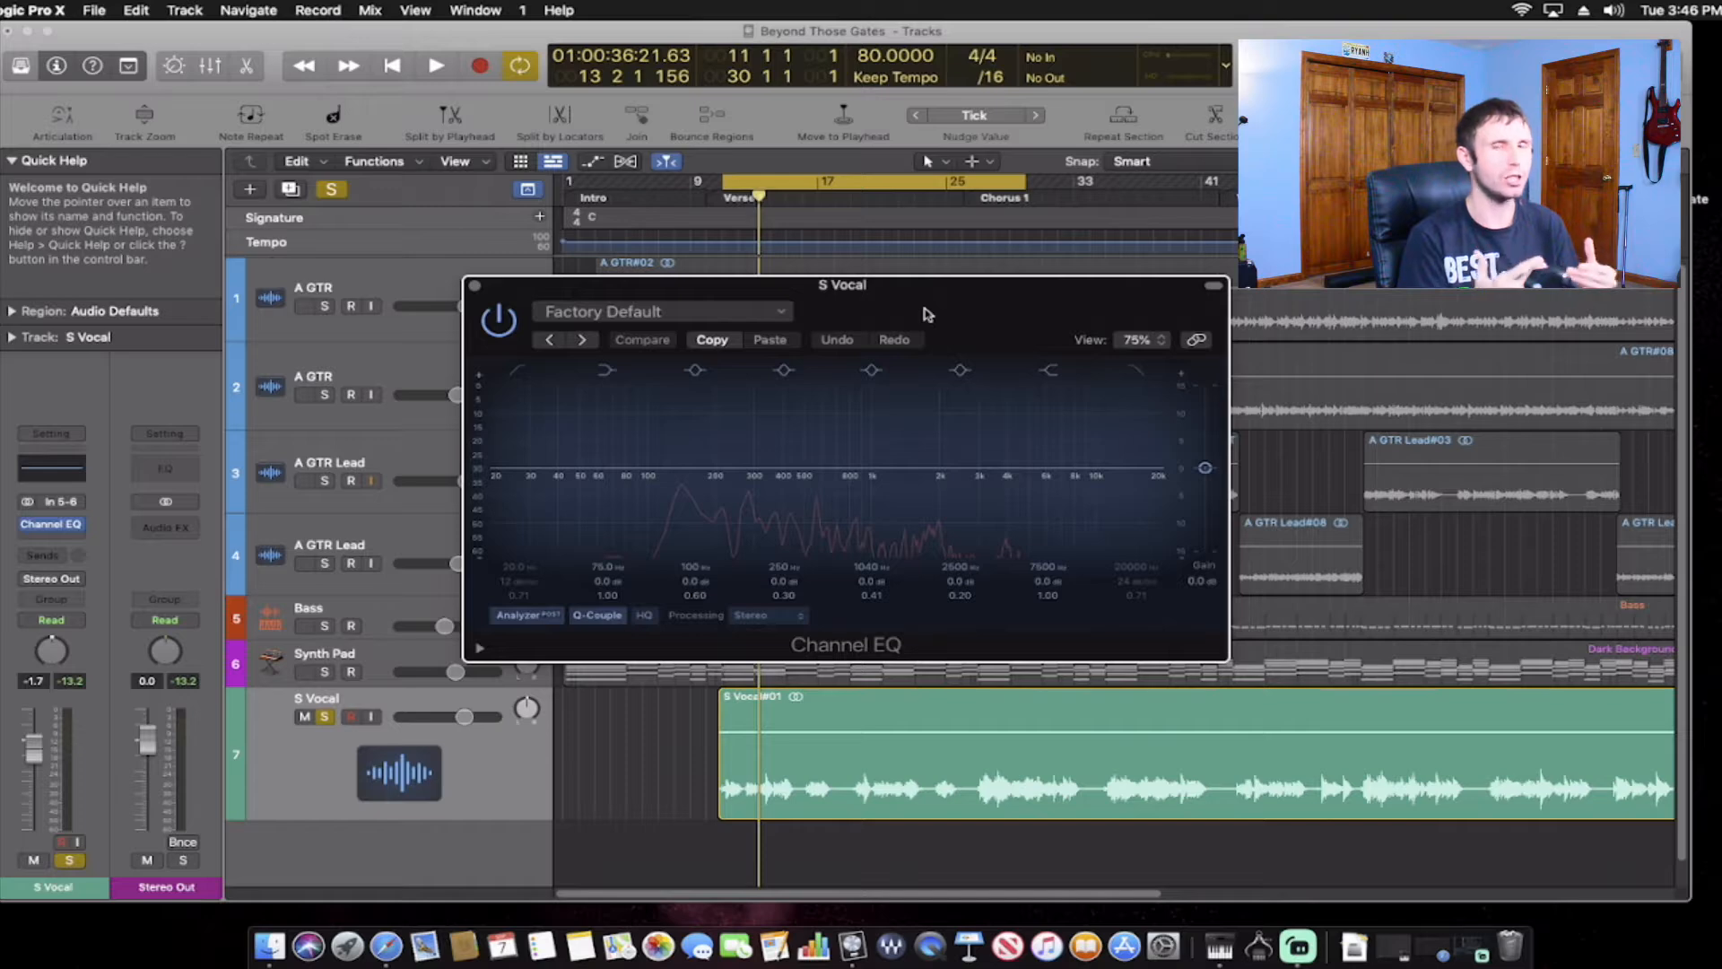
Enable the low-cut band while the vocal plays and raise its cutoff frequency to about 79.5 Hz.
{"action": "key", "text": "space"}
{"action": "left_click", "coordinate": [515, 373]}
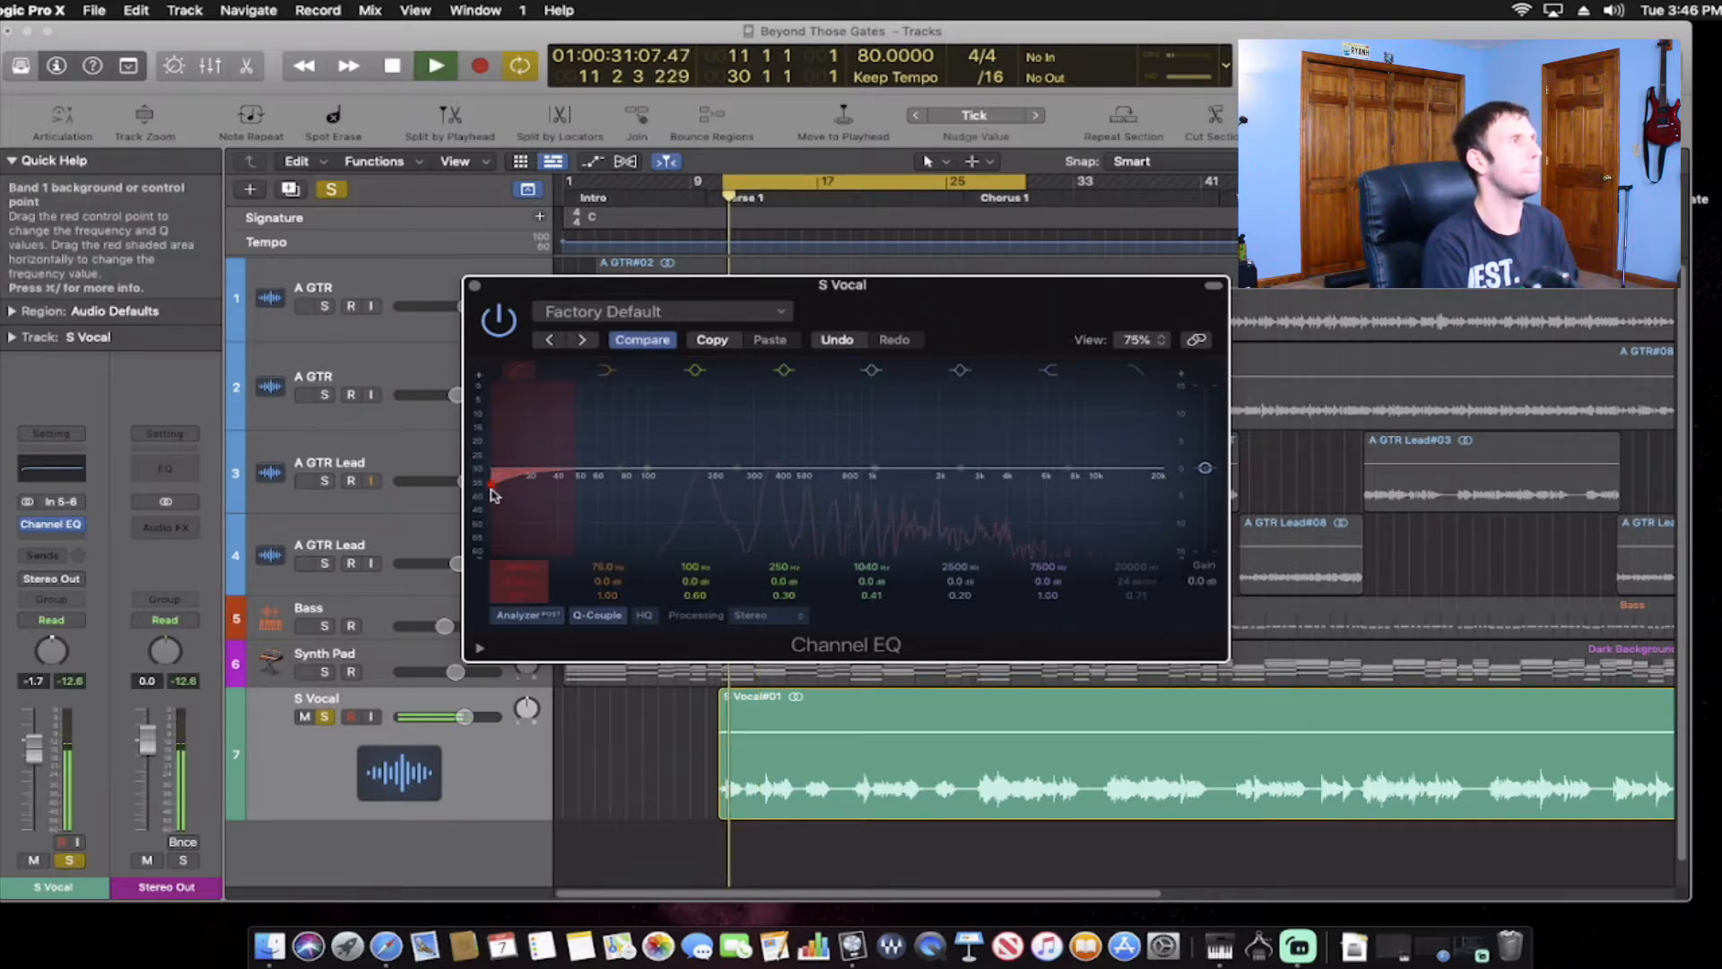
{"action": "left_click_drag", "start_coordinate": [490, 491], "coordinate": [623, 495]}
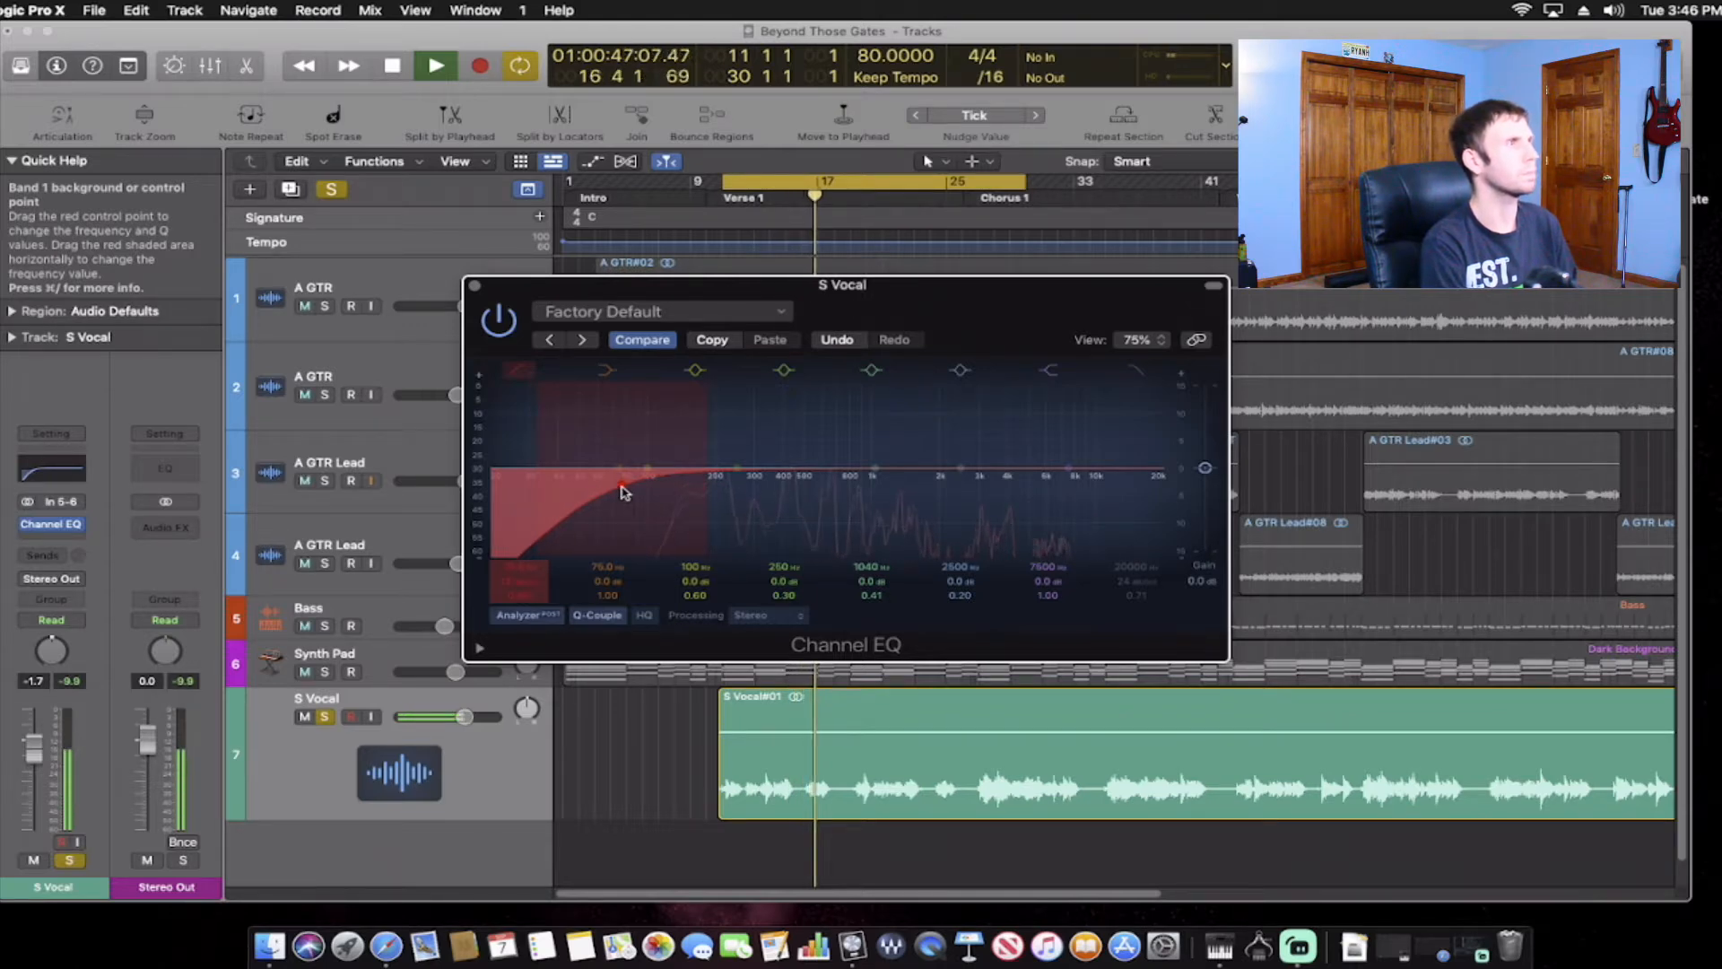
{"action": "left_click_drag", "start_coordinate": [625, 492], "coordinate": [628, 493]}
{"action": "key", "text": "space"}
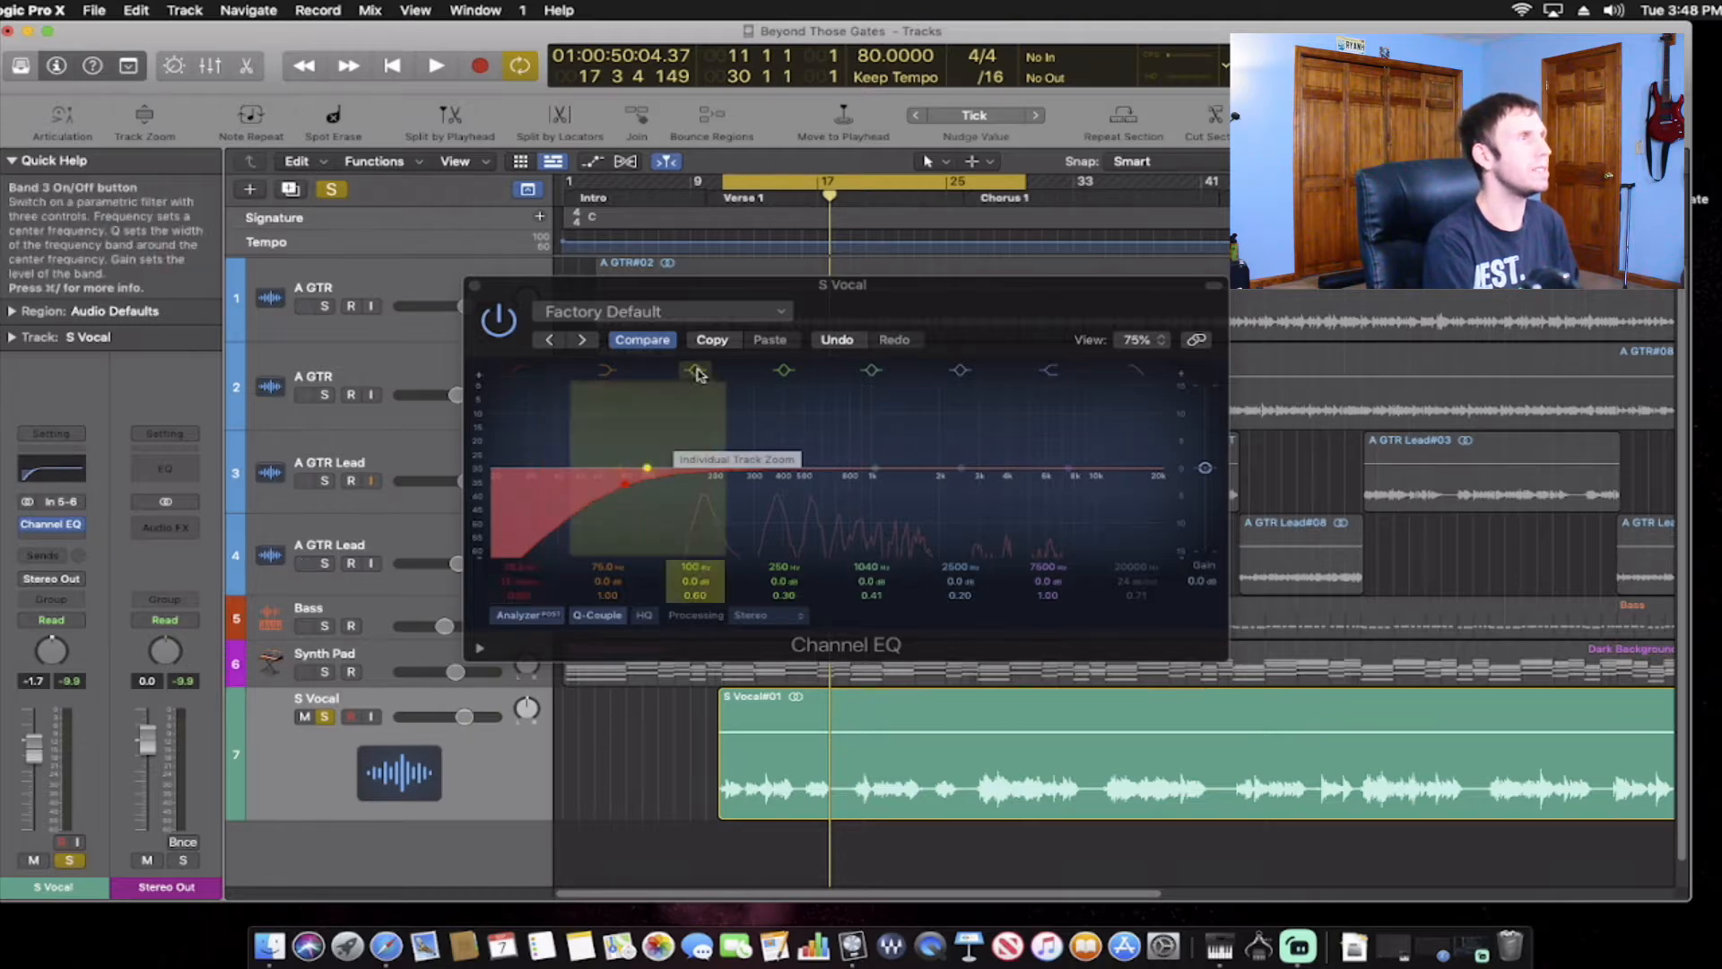
Adjust EQ band 3 during playback, leaving it at about 136 Hz with a Q of 3.80 and nearly flat gain.
{"action": "left_click", "coordinate": [692, 400]}
{"action": "left_click_drag", "start_coordinate": [646, 467], "coordinate": [680, 484]}
{"action": "key", "text": "space"}
{"action": "right_click", "coordinate": [668, 416]}
{"action": "left_click", "coordinate": [669, 416]}
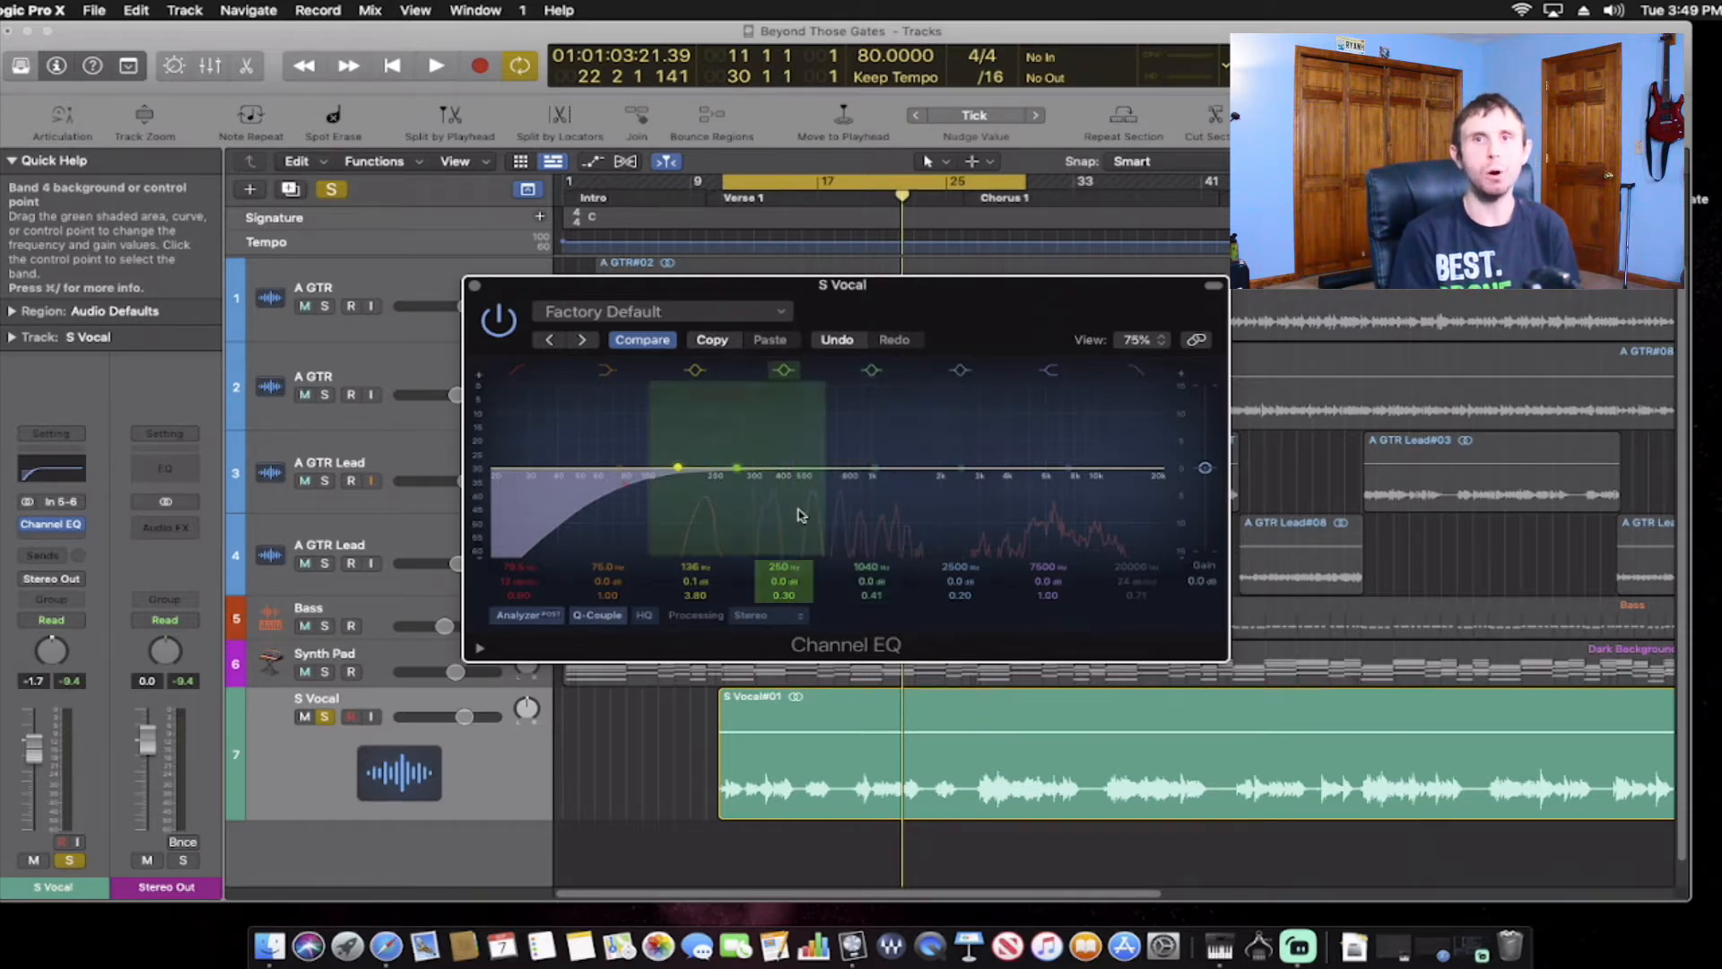
Boost EQ band 4 to about +11.6 dB with a narrow Q of 7.00 and sweep it to about 348 Hz.
{"action": "key", "text": "space"}
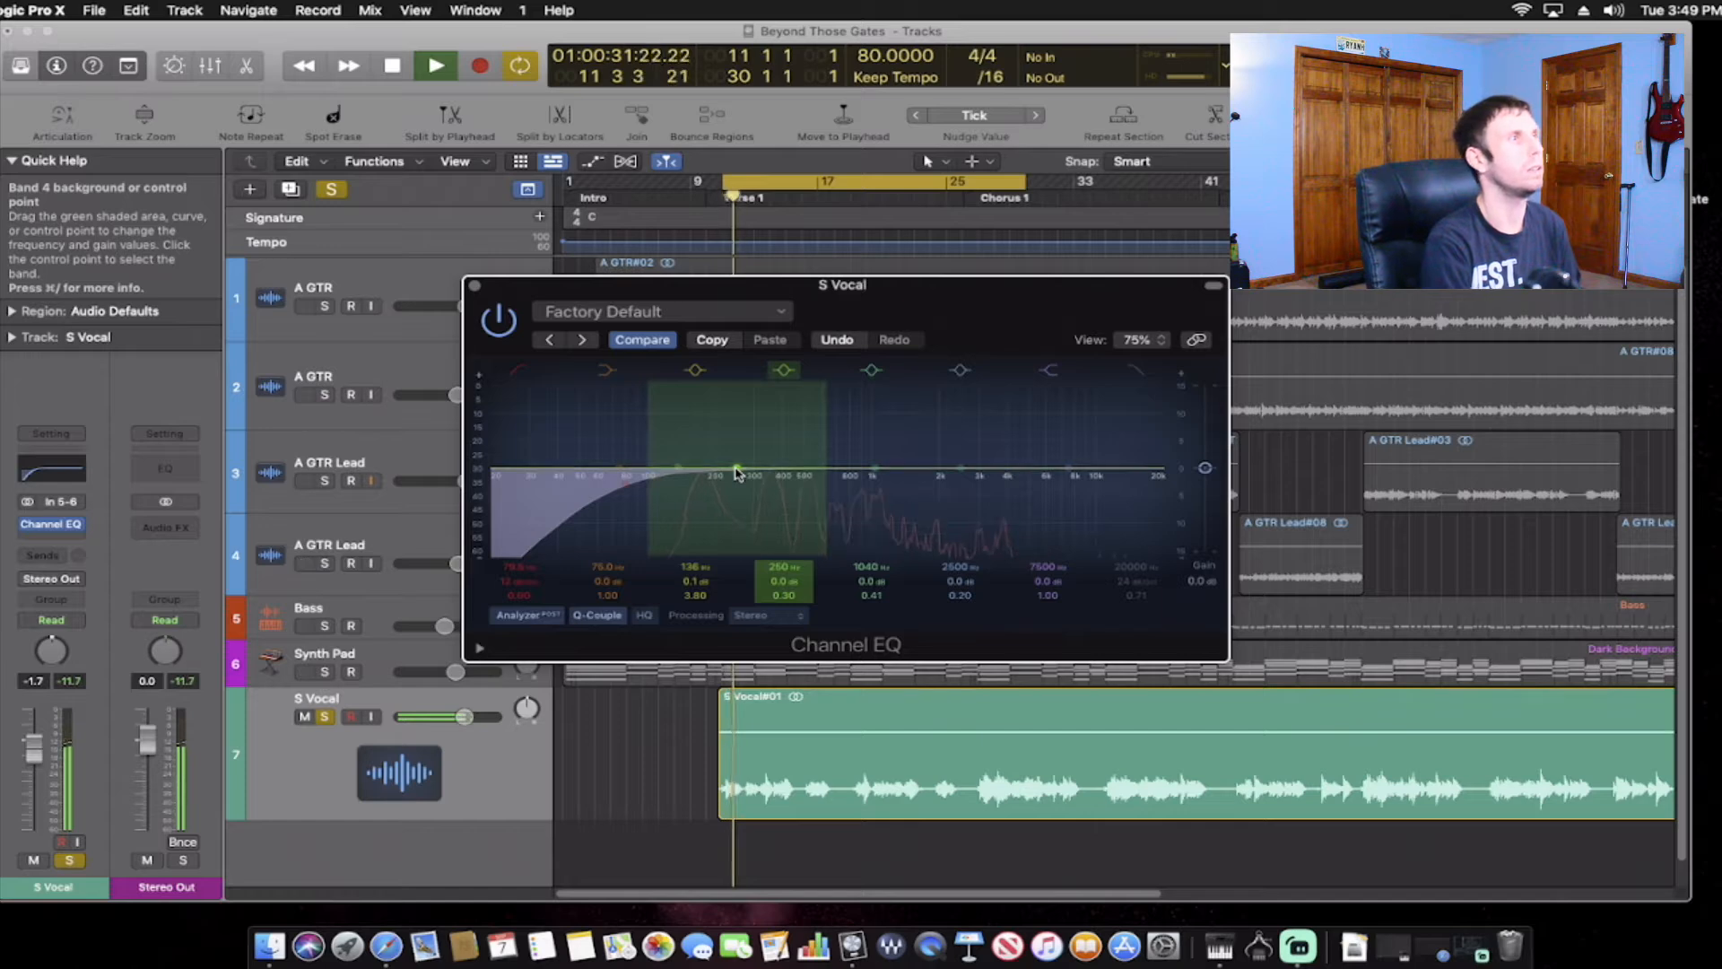
{"action": "left_click_drag", "start_coordinate": [735, 472], "coordinate": [741, 456]}
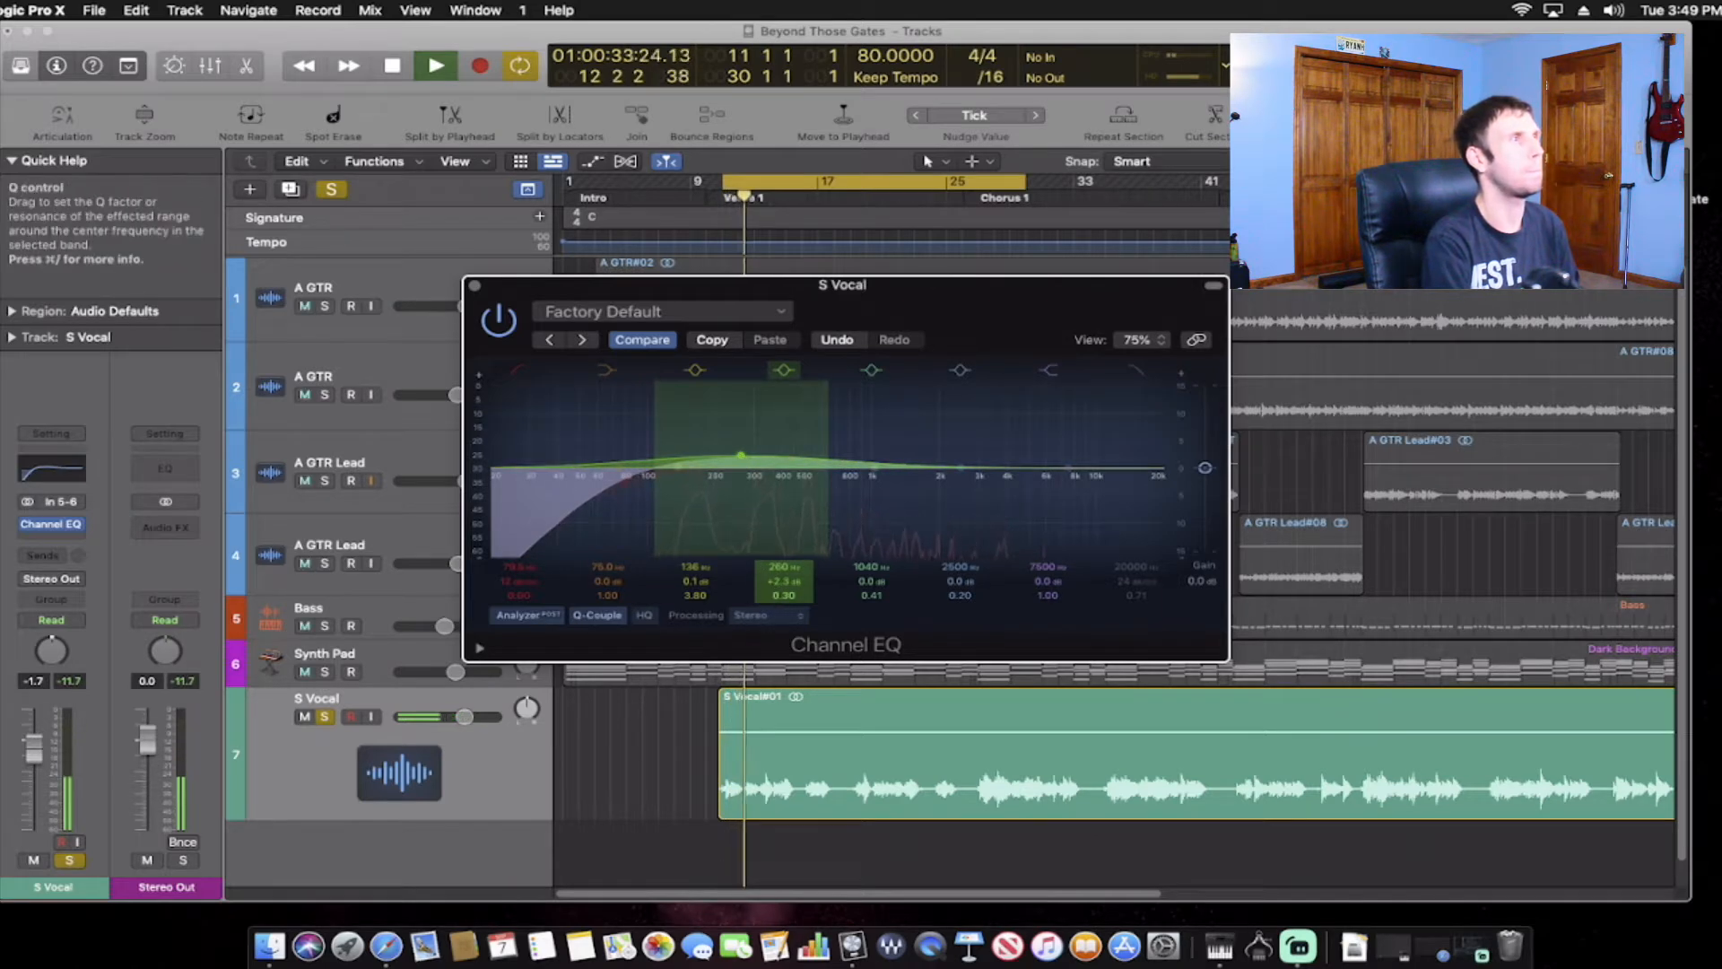
{"action": "left_click_drag", "start_coordinate": [774, 588], "coordinate": [767, 603]}
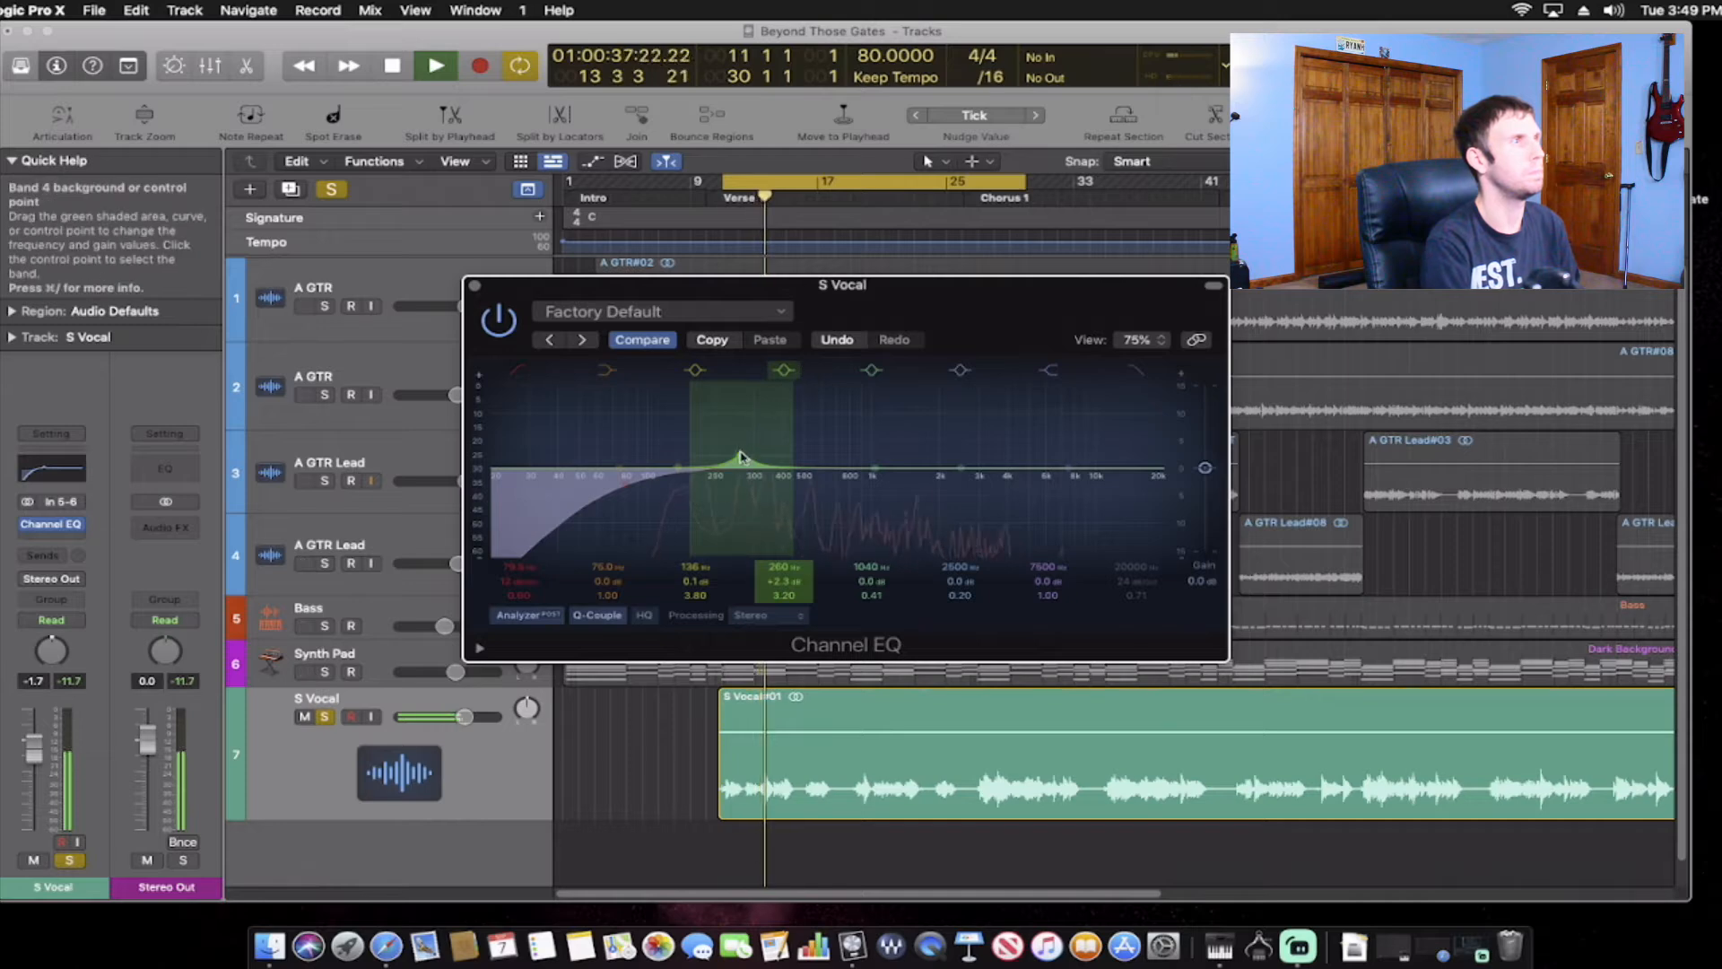
{"action": "left_click_drag", "start_coordinate": [740, 454], "coordinate": [769, 409]}
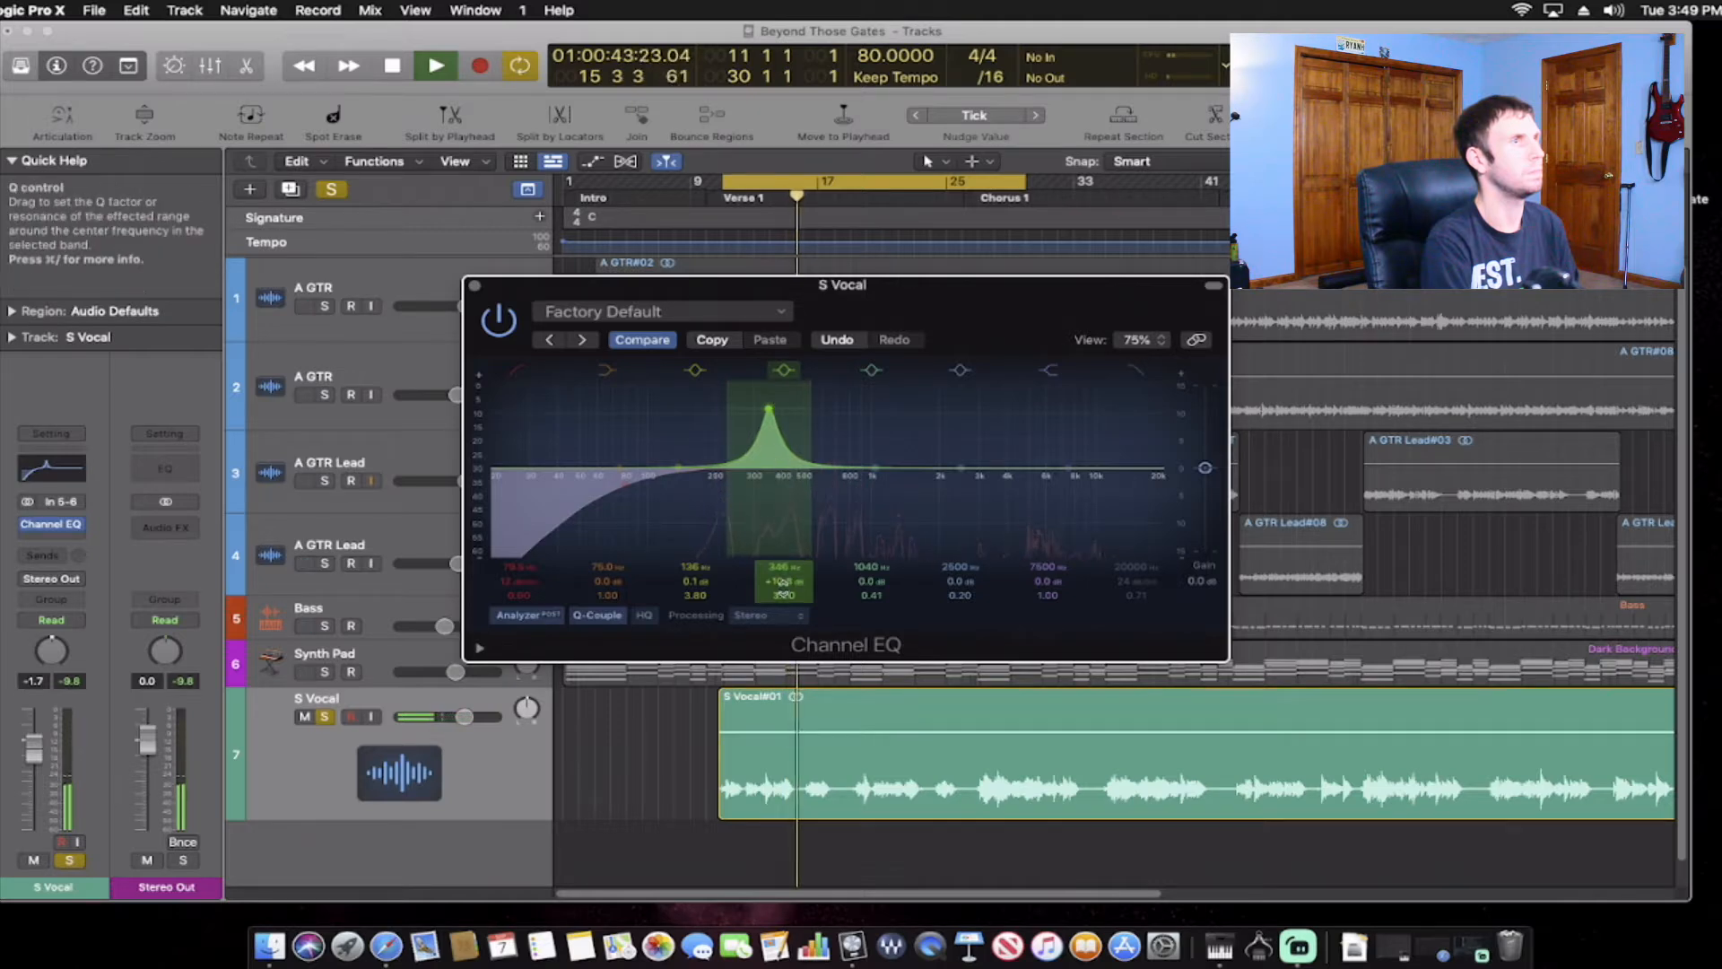
{"action": "left_click_drag", "start_coordinate": [783, 596], "coordinate": [782, 592]}
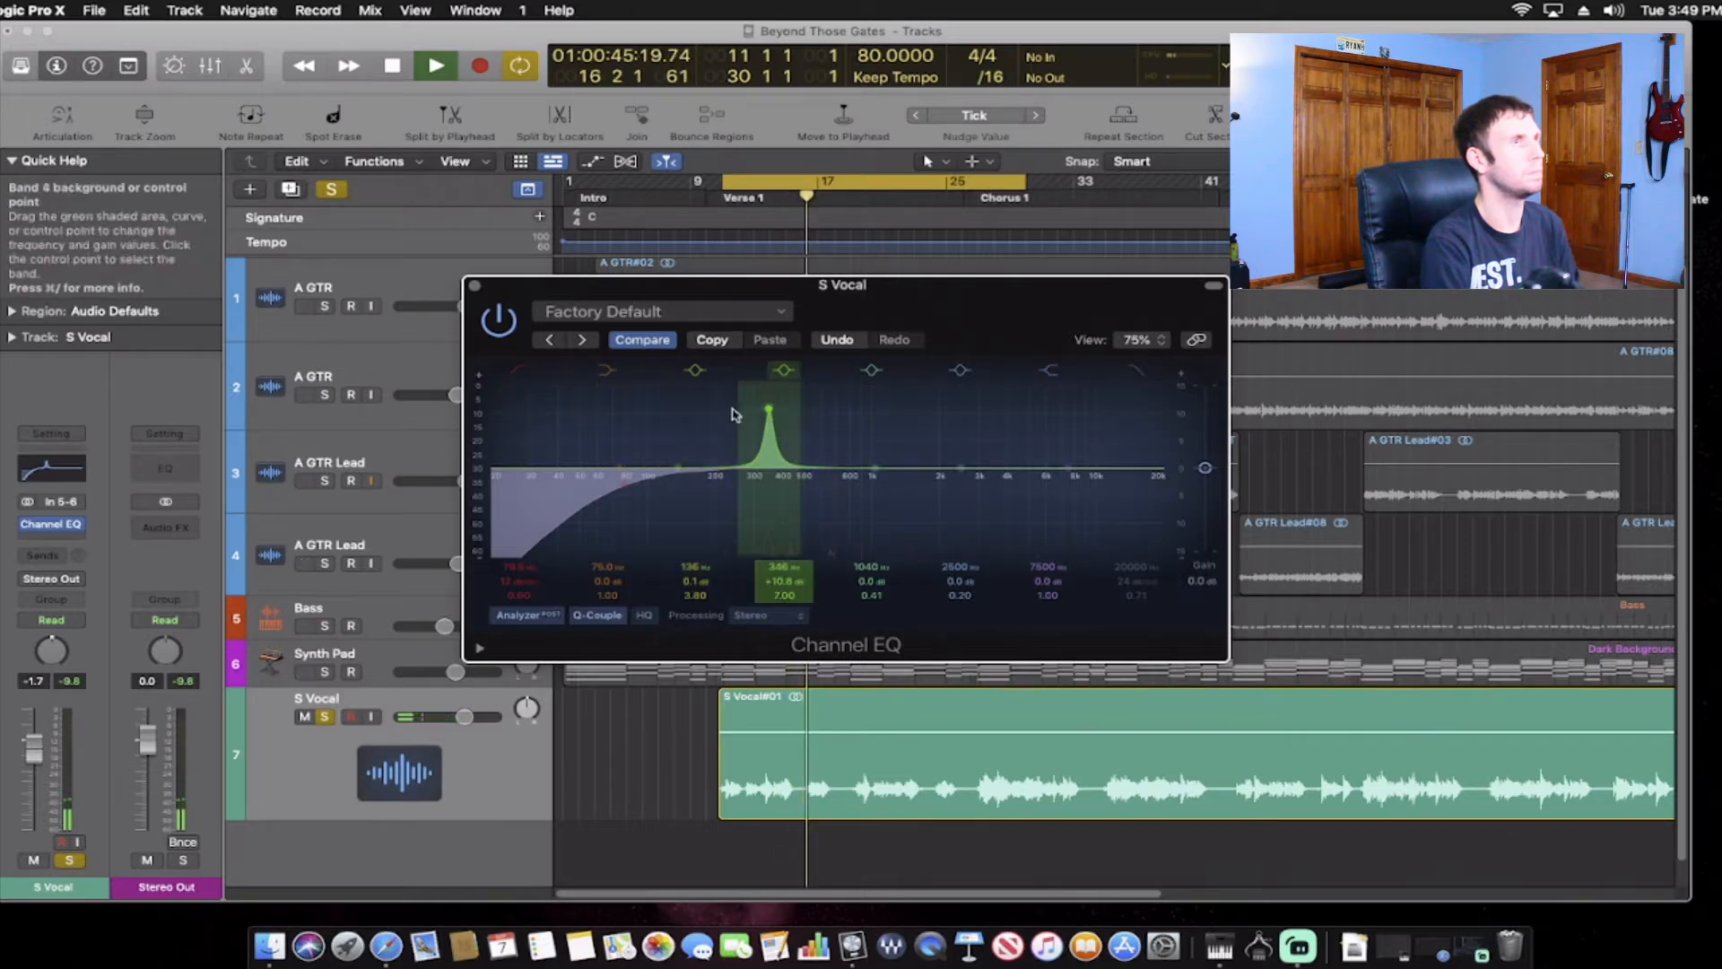
{"action": "left_click_drag", "start_coordinate": [767, 408], "coordinate": [768, 409]}
{"action": "right_click", "coordinate": [767, 406]}
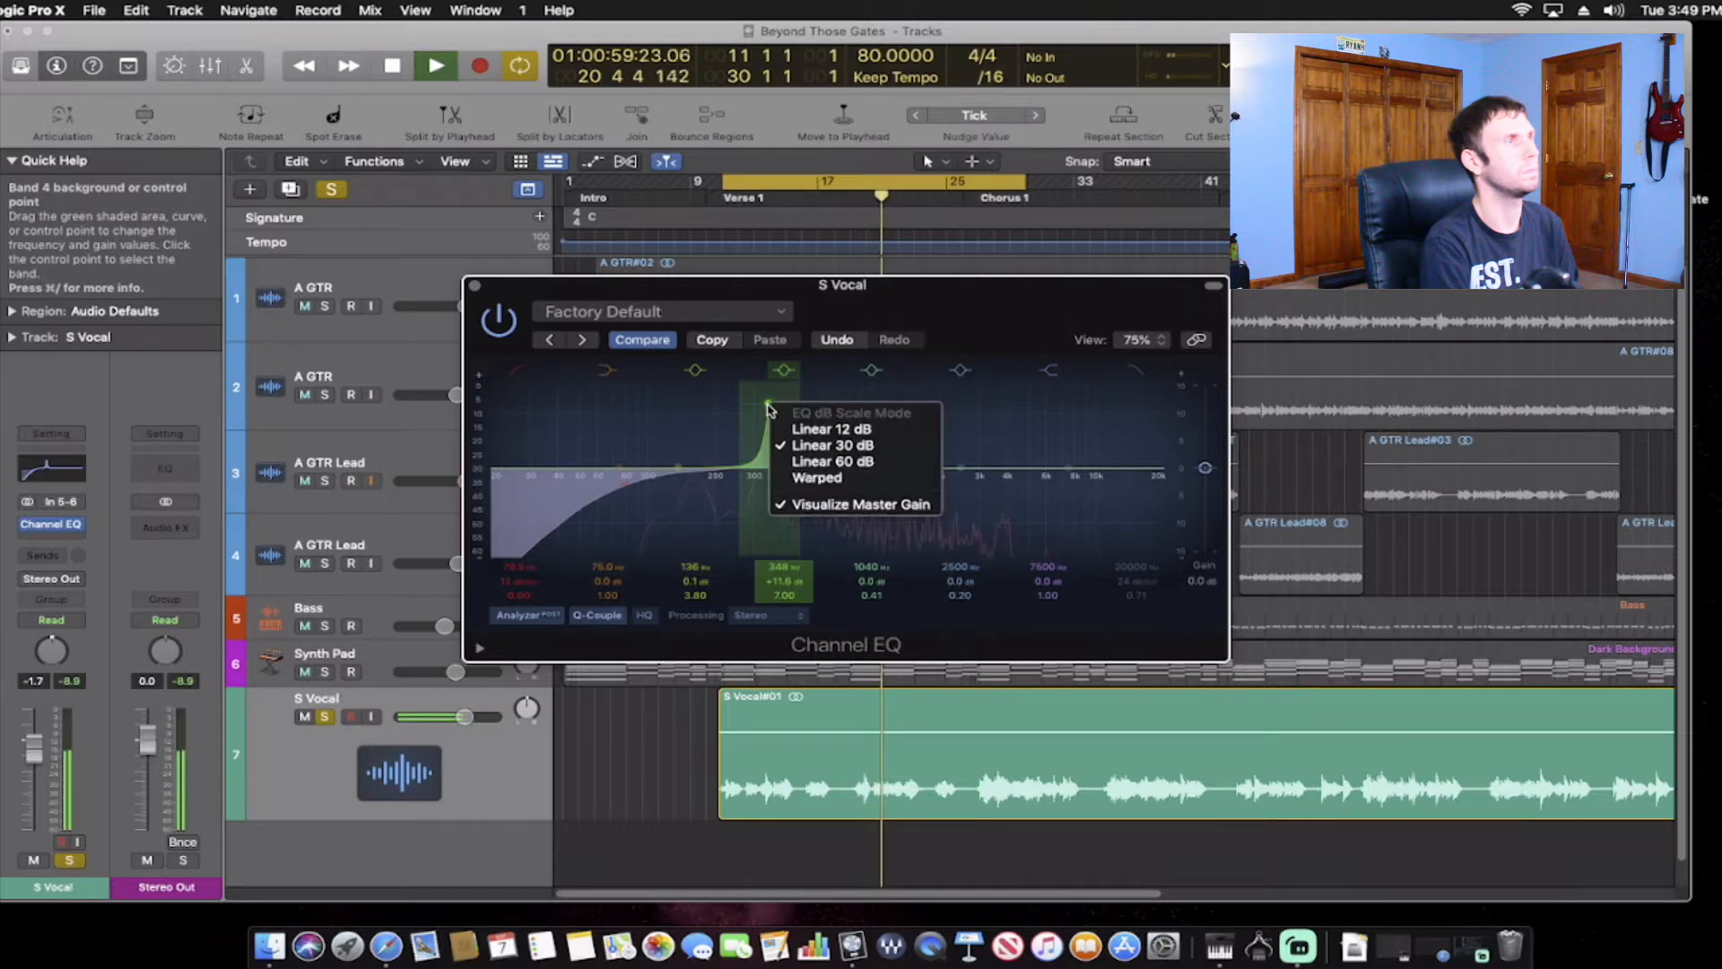
{"action": "left_click", "coordinate": [750, 409]}
{"action": "key", "text": "space"}
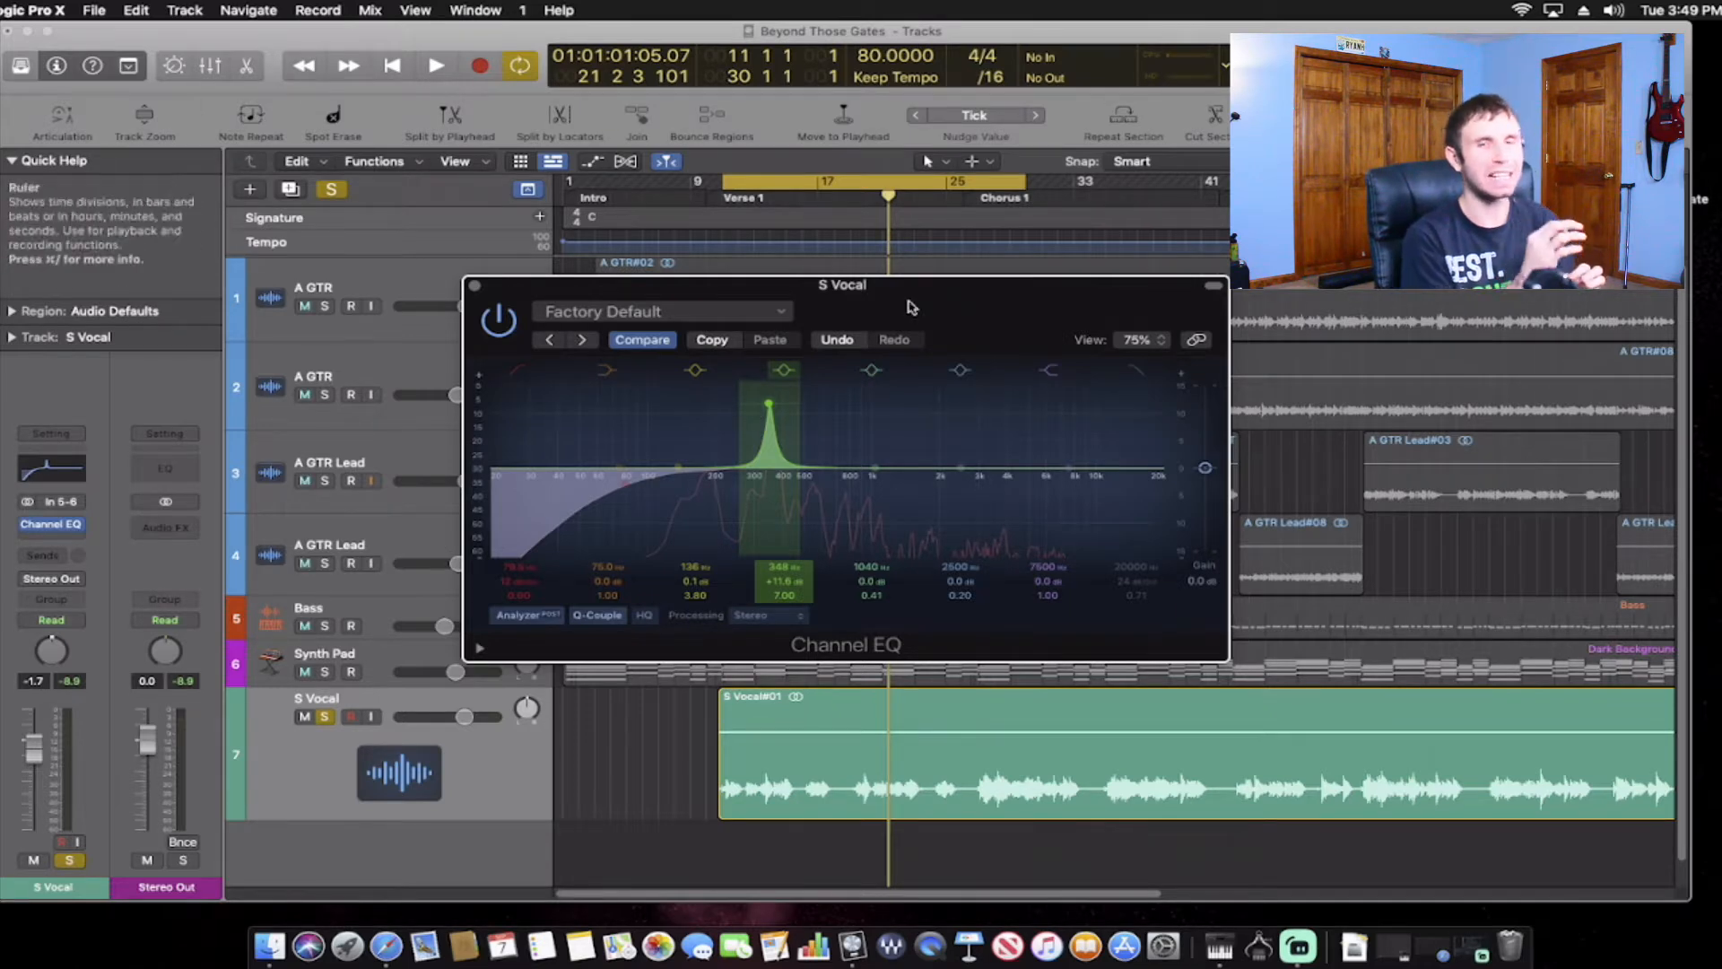
Cut the 348 Hz band's gain to about -3.0 dB and widen its Q to 4.80 while the vocal plays.
{"action": "key", "text": "space"}
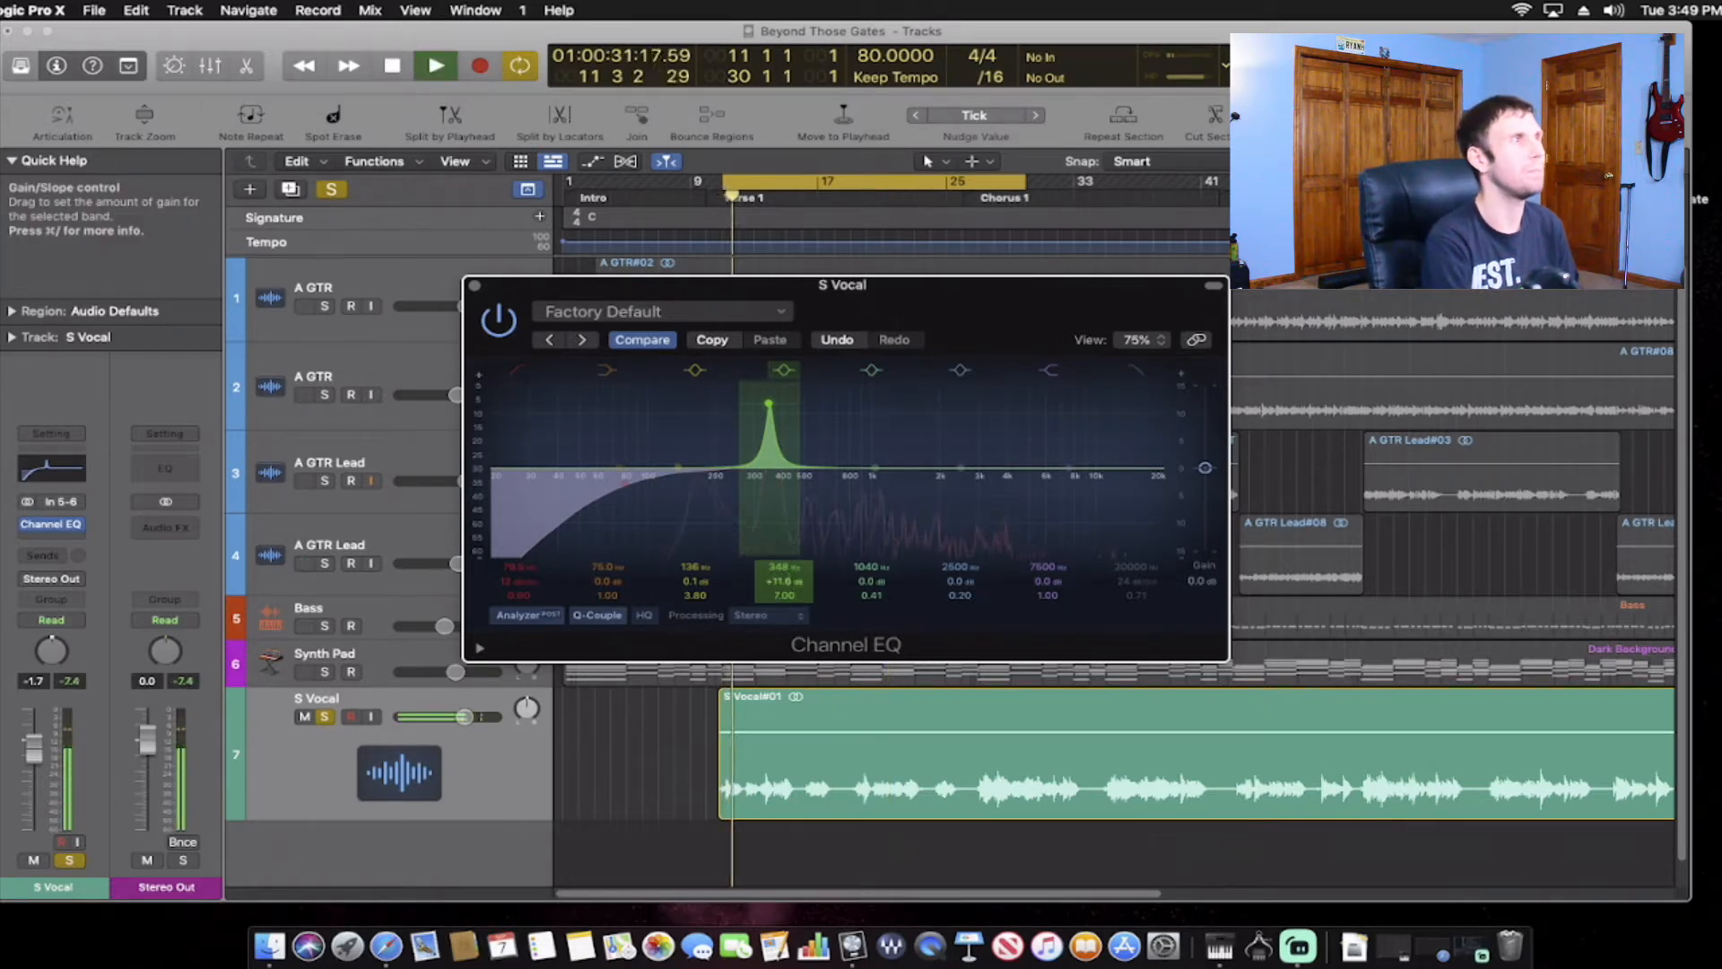
{"action": "left_click_drag", "start_coordinate": [769, 404], "coordinate": [769, 483]}
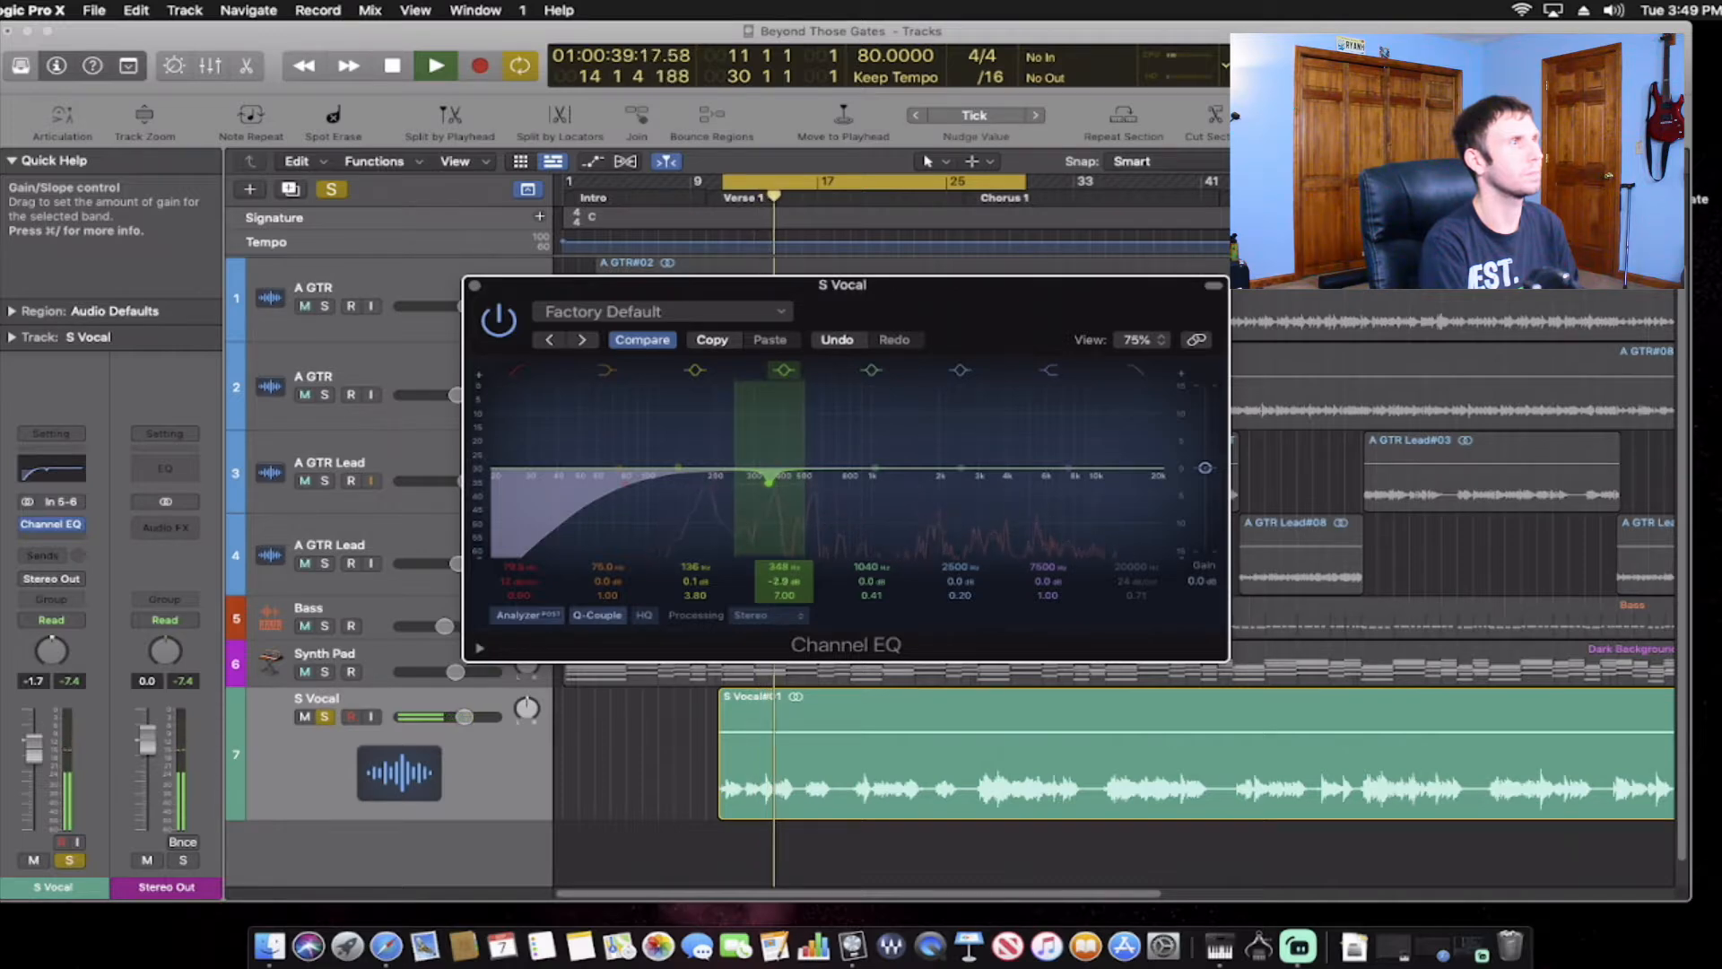
{"action": "left_click_drag", "start_coordinate": [784, 581], "coordinate": [784, 607]}
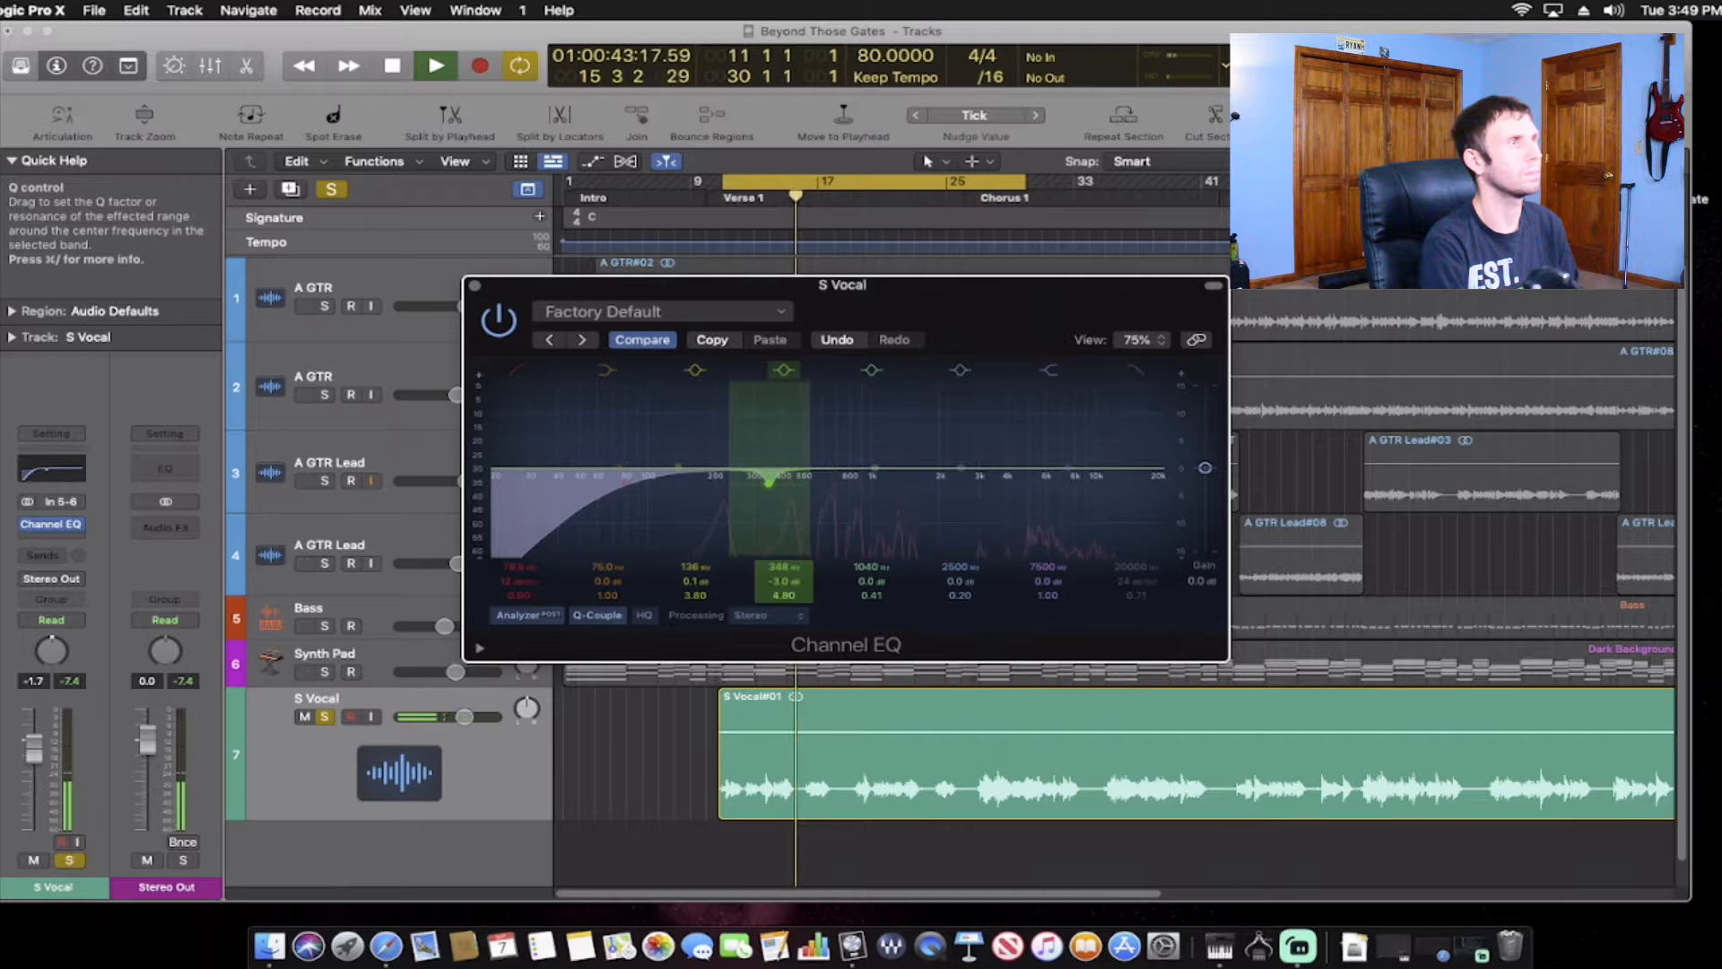
{"action": "key", "text": "space"}
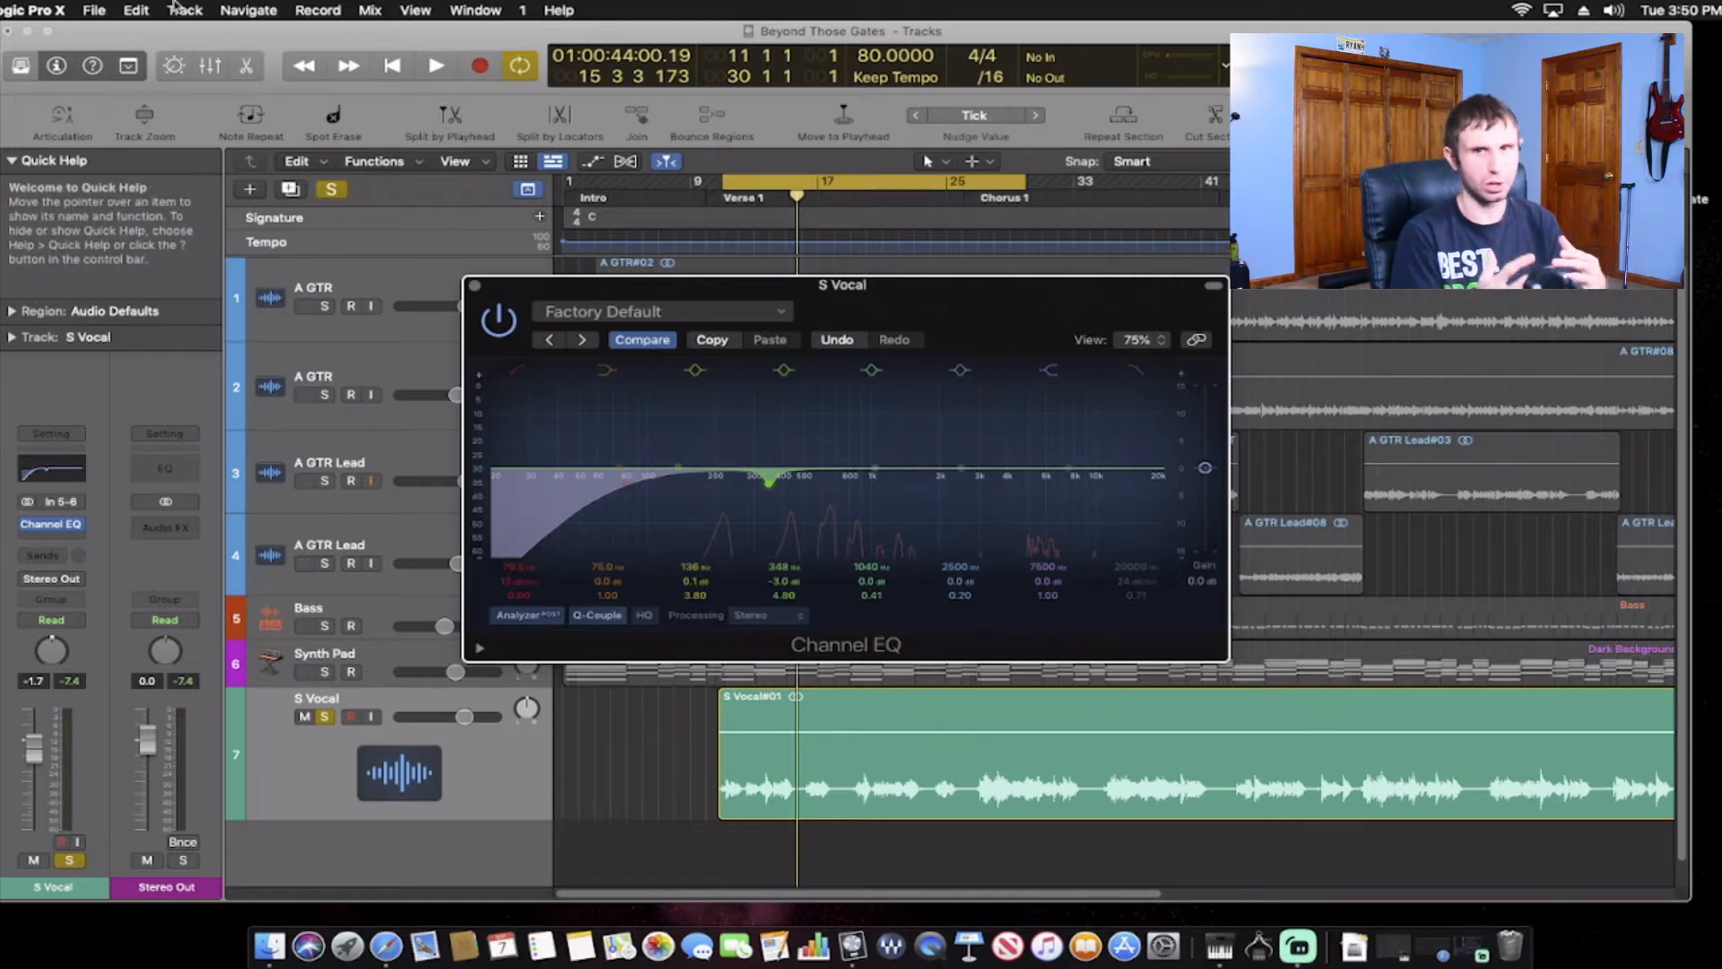
Boost EQ band 5 to about +10.5 dB near 895 Hz with its Q narrowed to 5.30 during playback.
{"action": "key", "text": "space"}
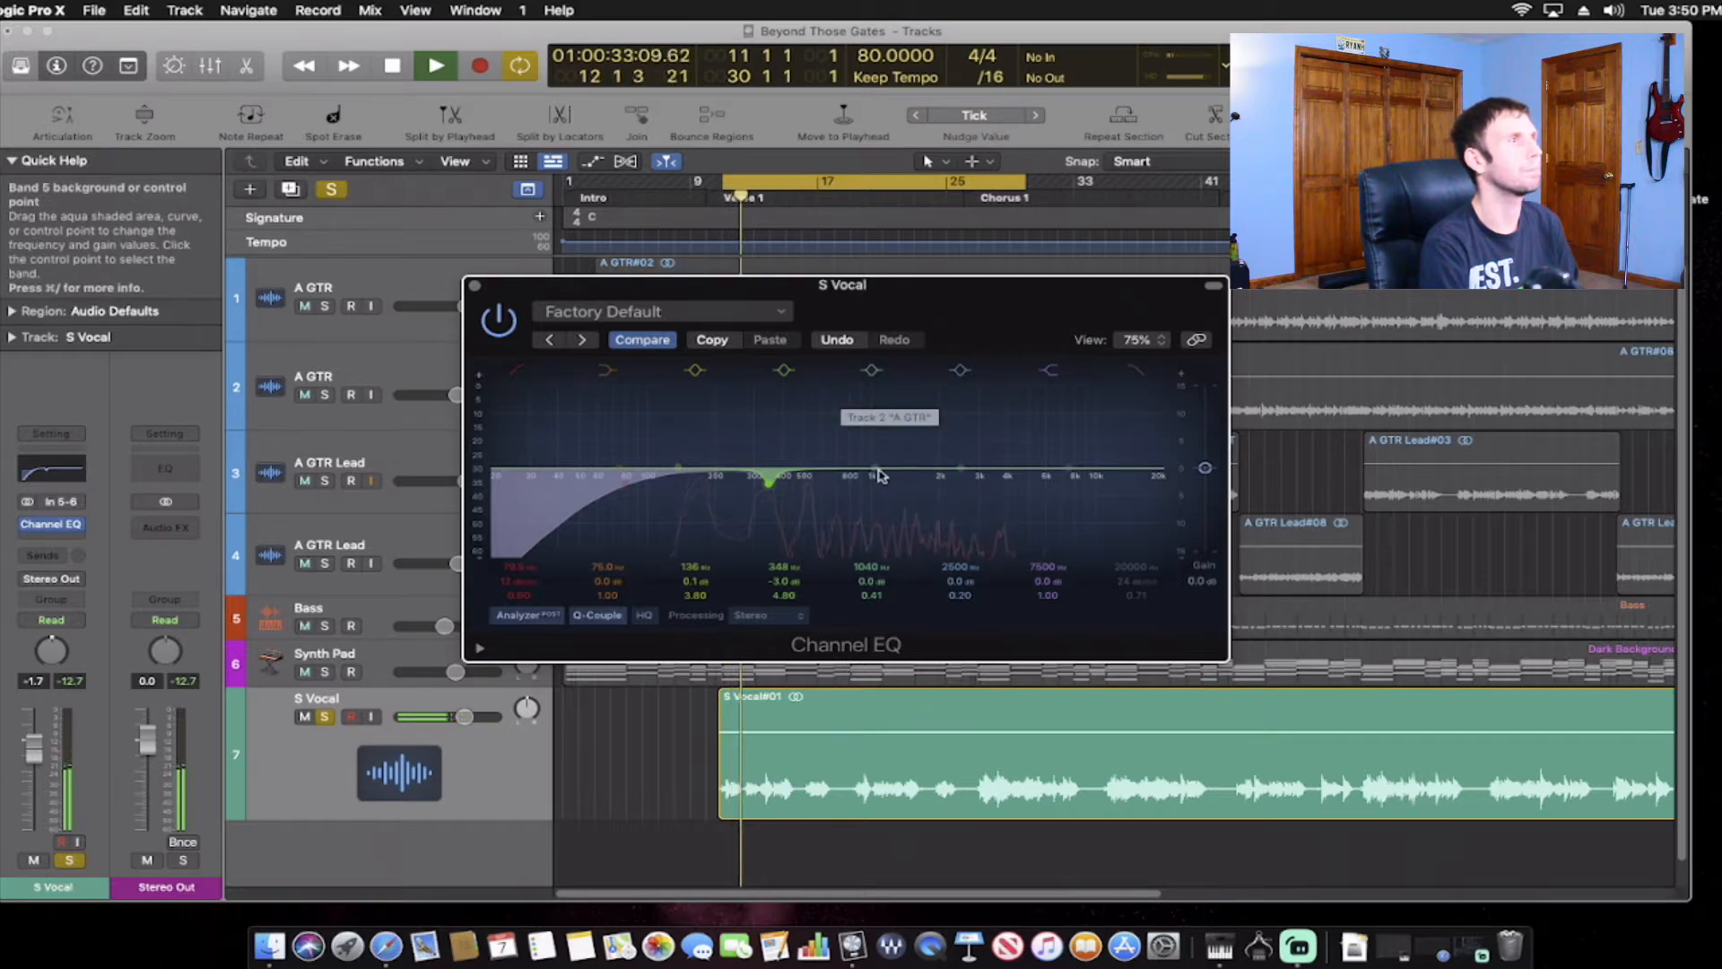
{"action": "left_click_drag", "start_coordinate": [878, 471], "coordinate": [874, 458]}
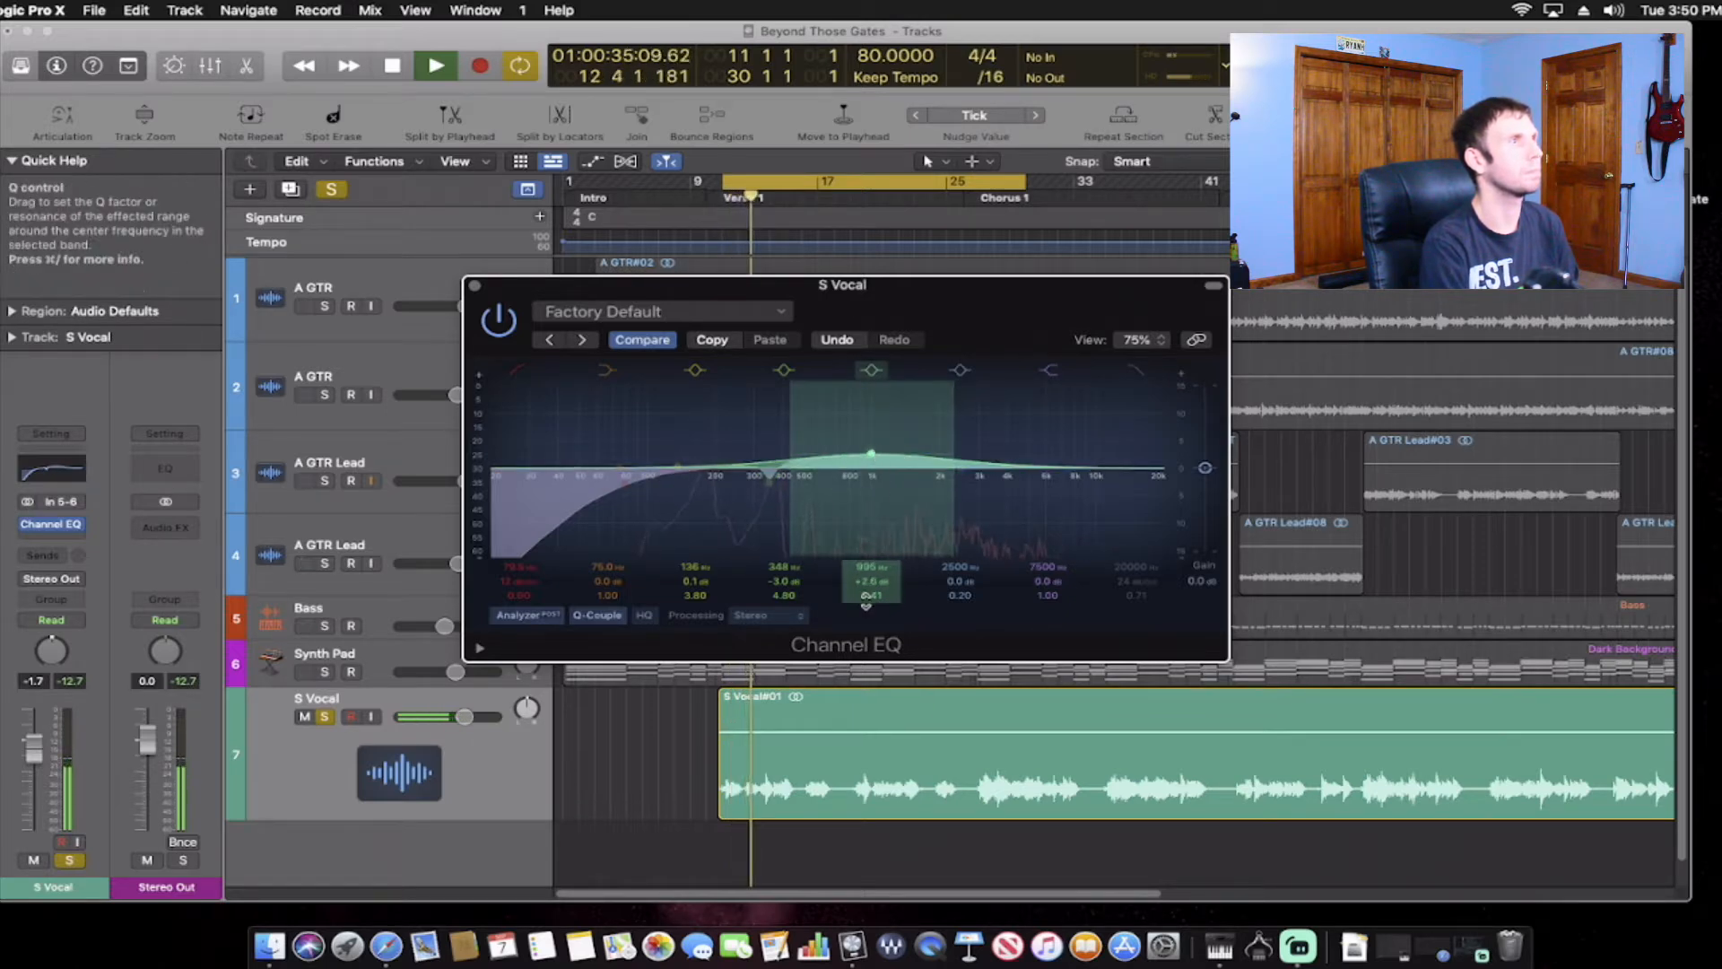
{"action": "left_click_drag", "start_coordinate": [870, 597], "coordinate": [870, 542]}
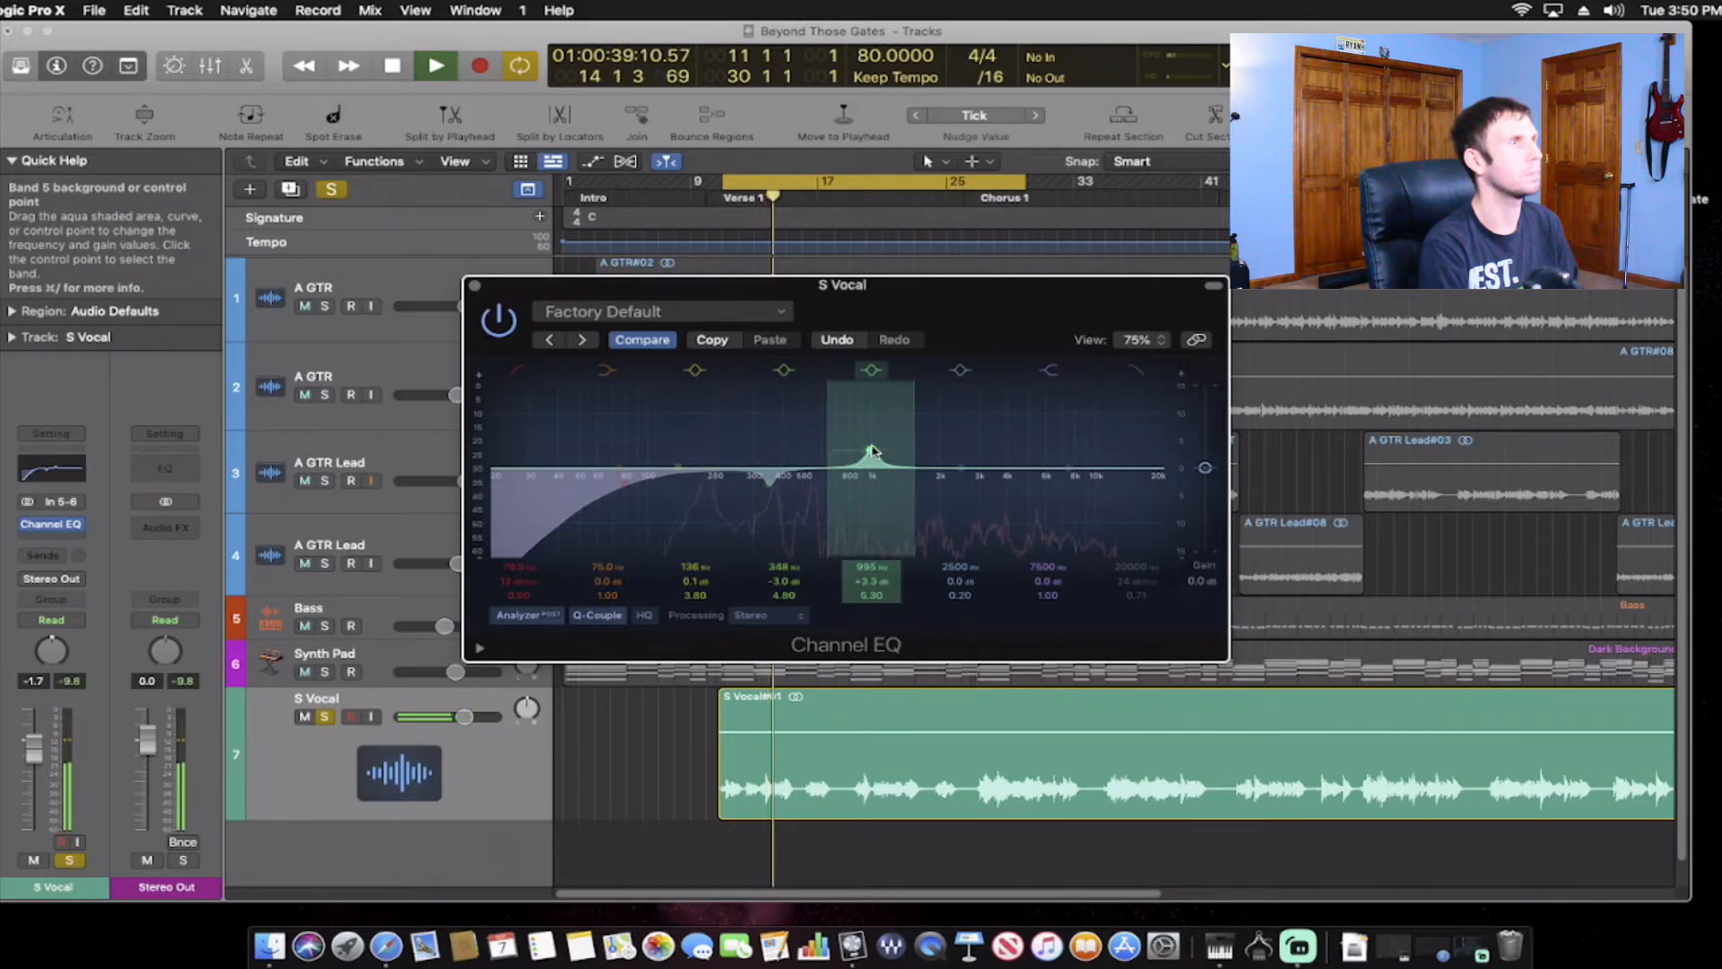
{"action": "left_click_drag", "start_coordinate": [872, 455], "coordinate": [863, 402]}
{"action": "key", "text": "space"}
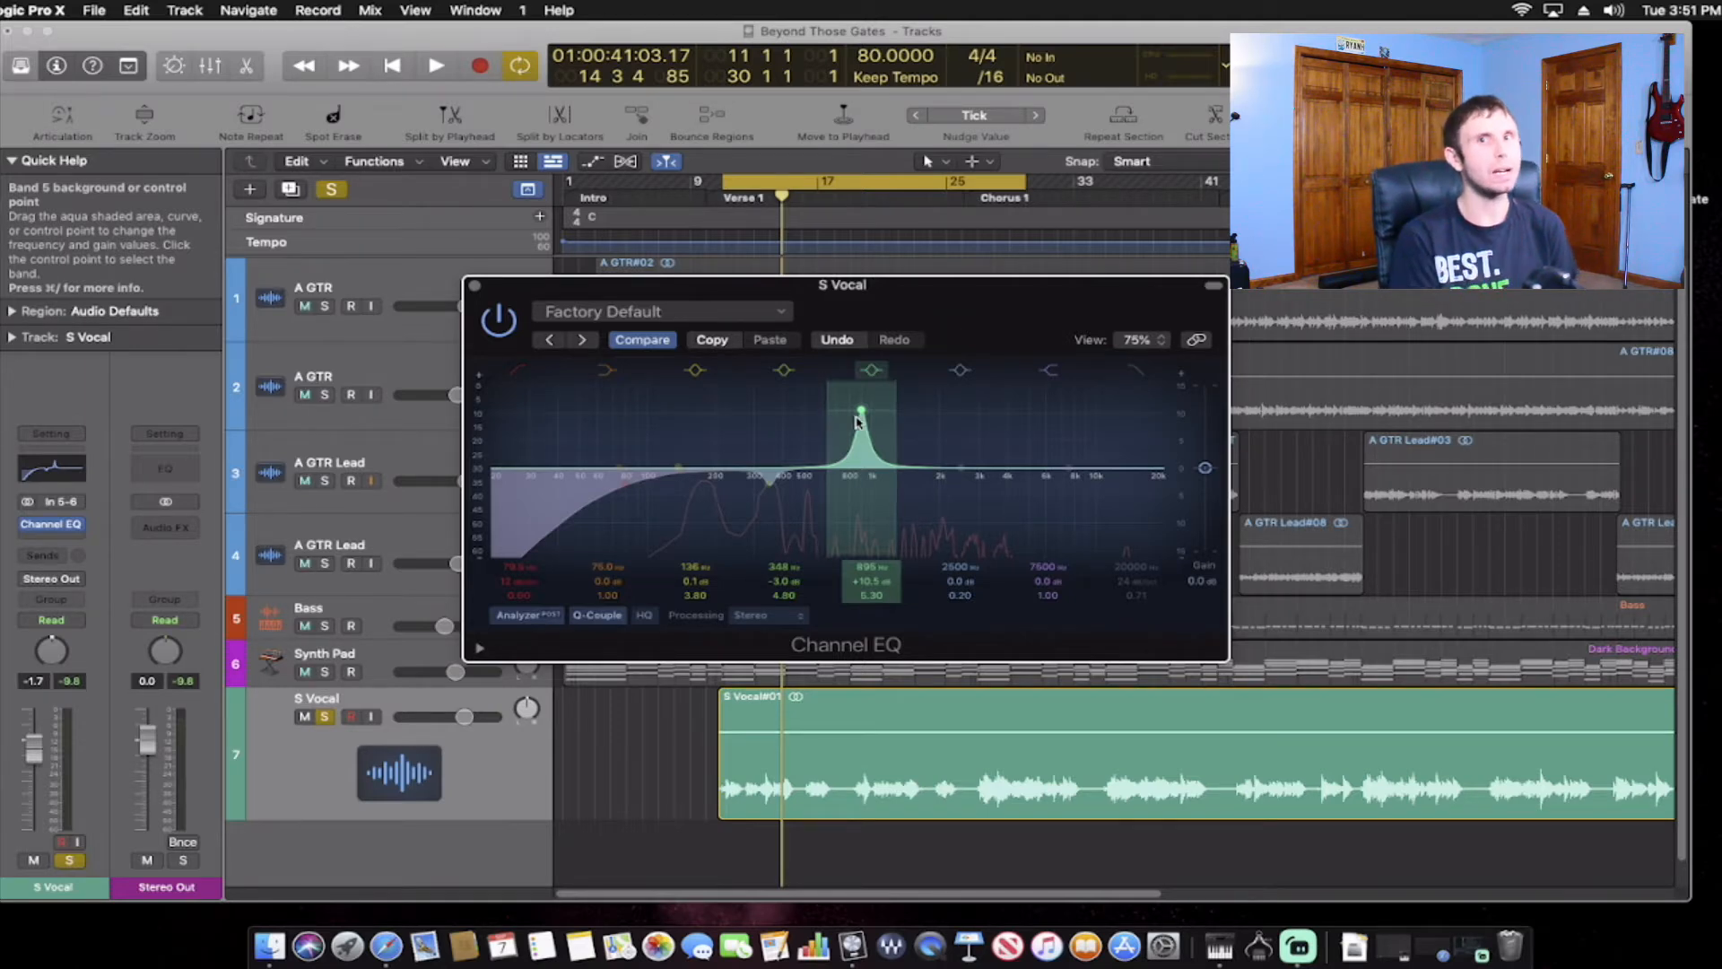
Fine-tune band 5 to about 900 Hz by ear and cut its gain to about -3.0 dB.
{"action": "key", "text": "space"}
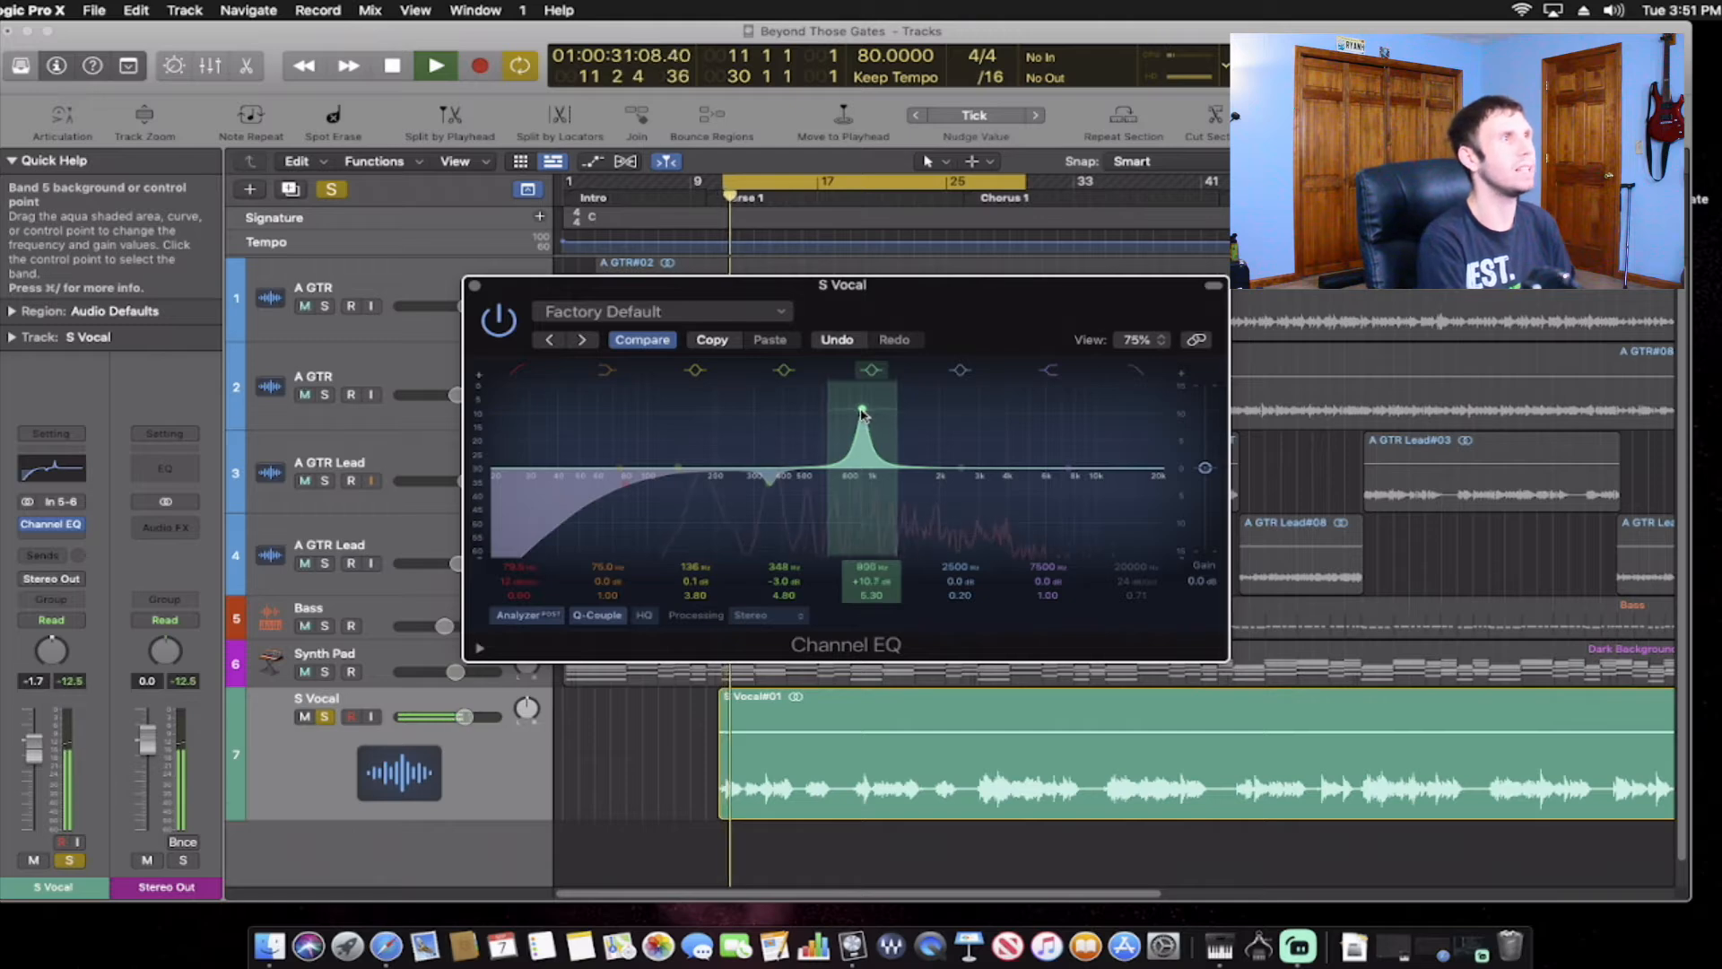
{"action": "left_click_drag", "start_coordinate": [861, 415], "coordinate": [861, 409]}
{"action": "key", "text": "space"}
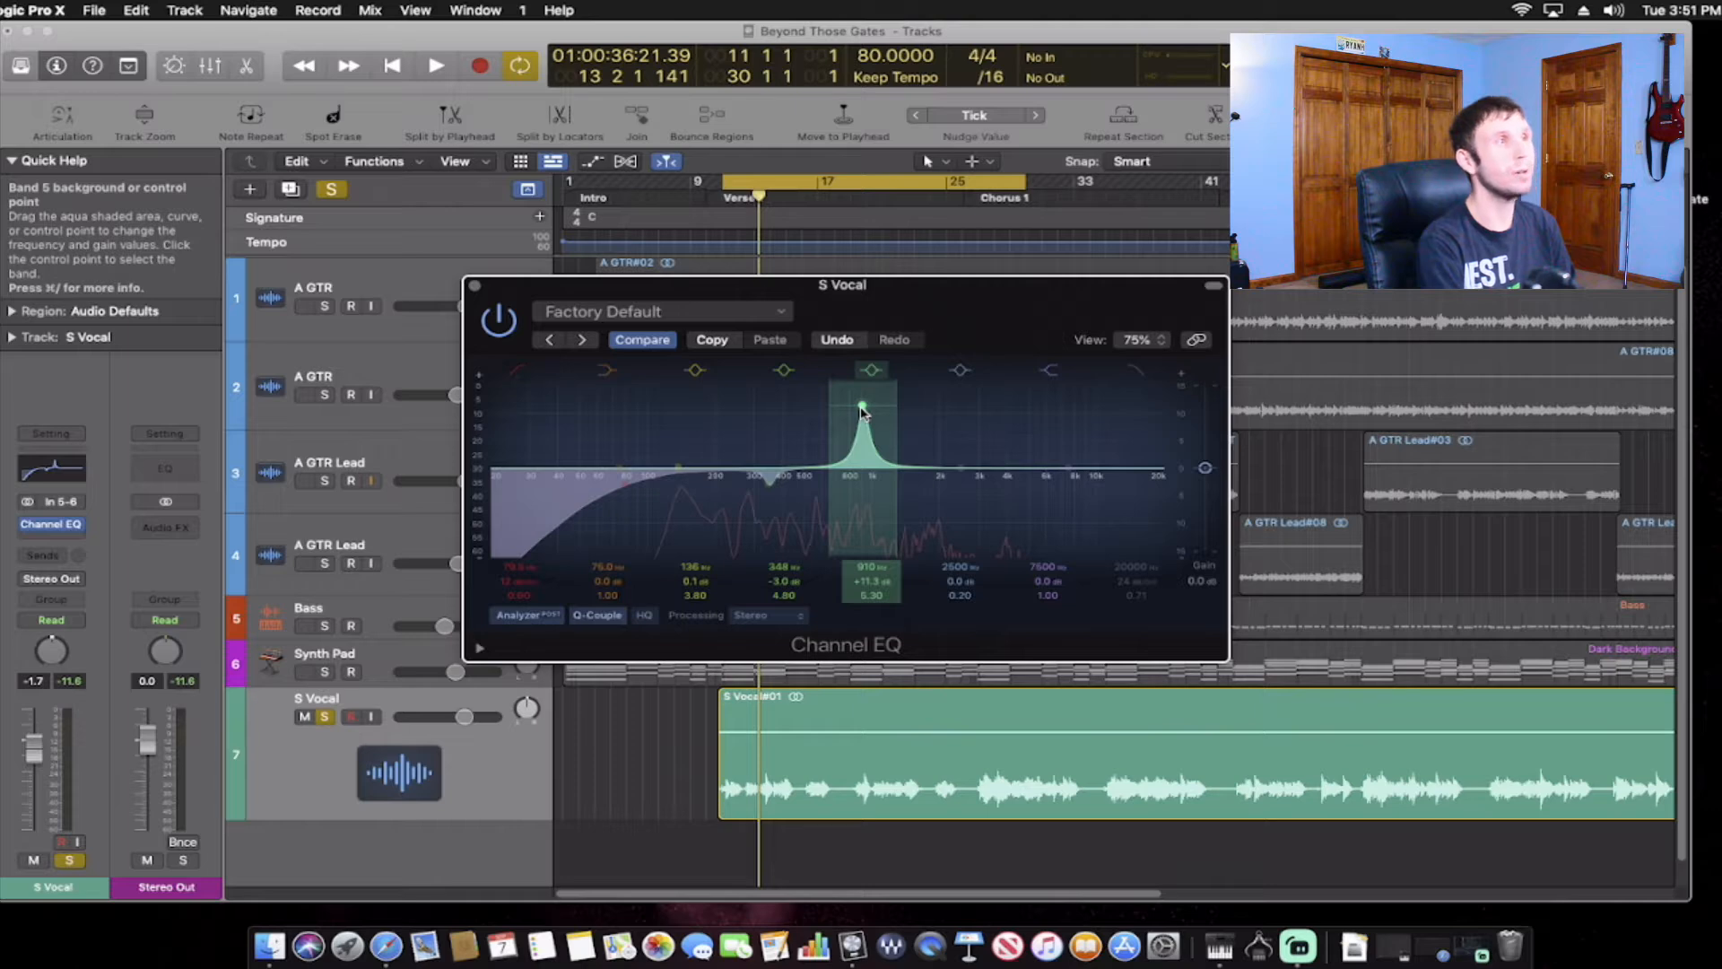
{"action": "key", "text": "space"}
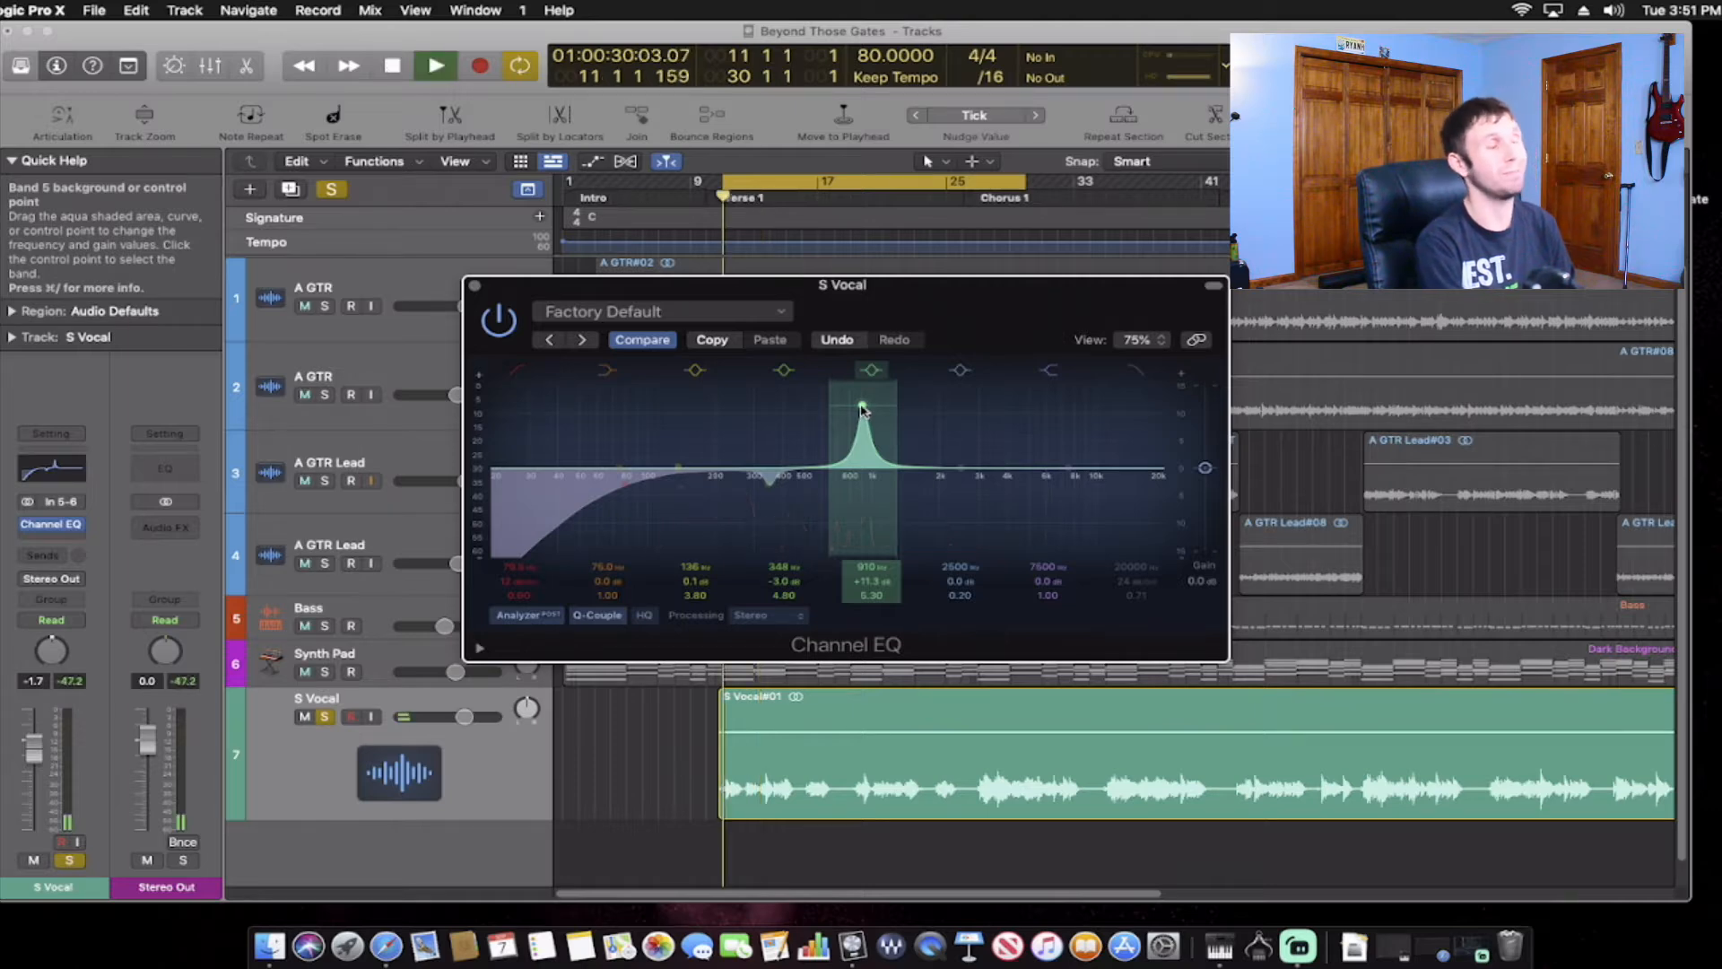
{"action": "left_click_drag", "start_coordinate": [862, 410], "coordinate": [861, 410]}
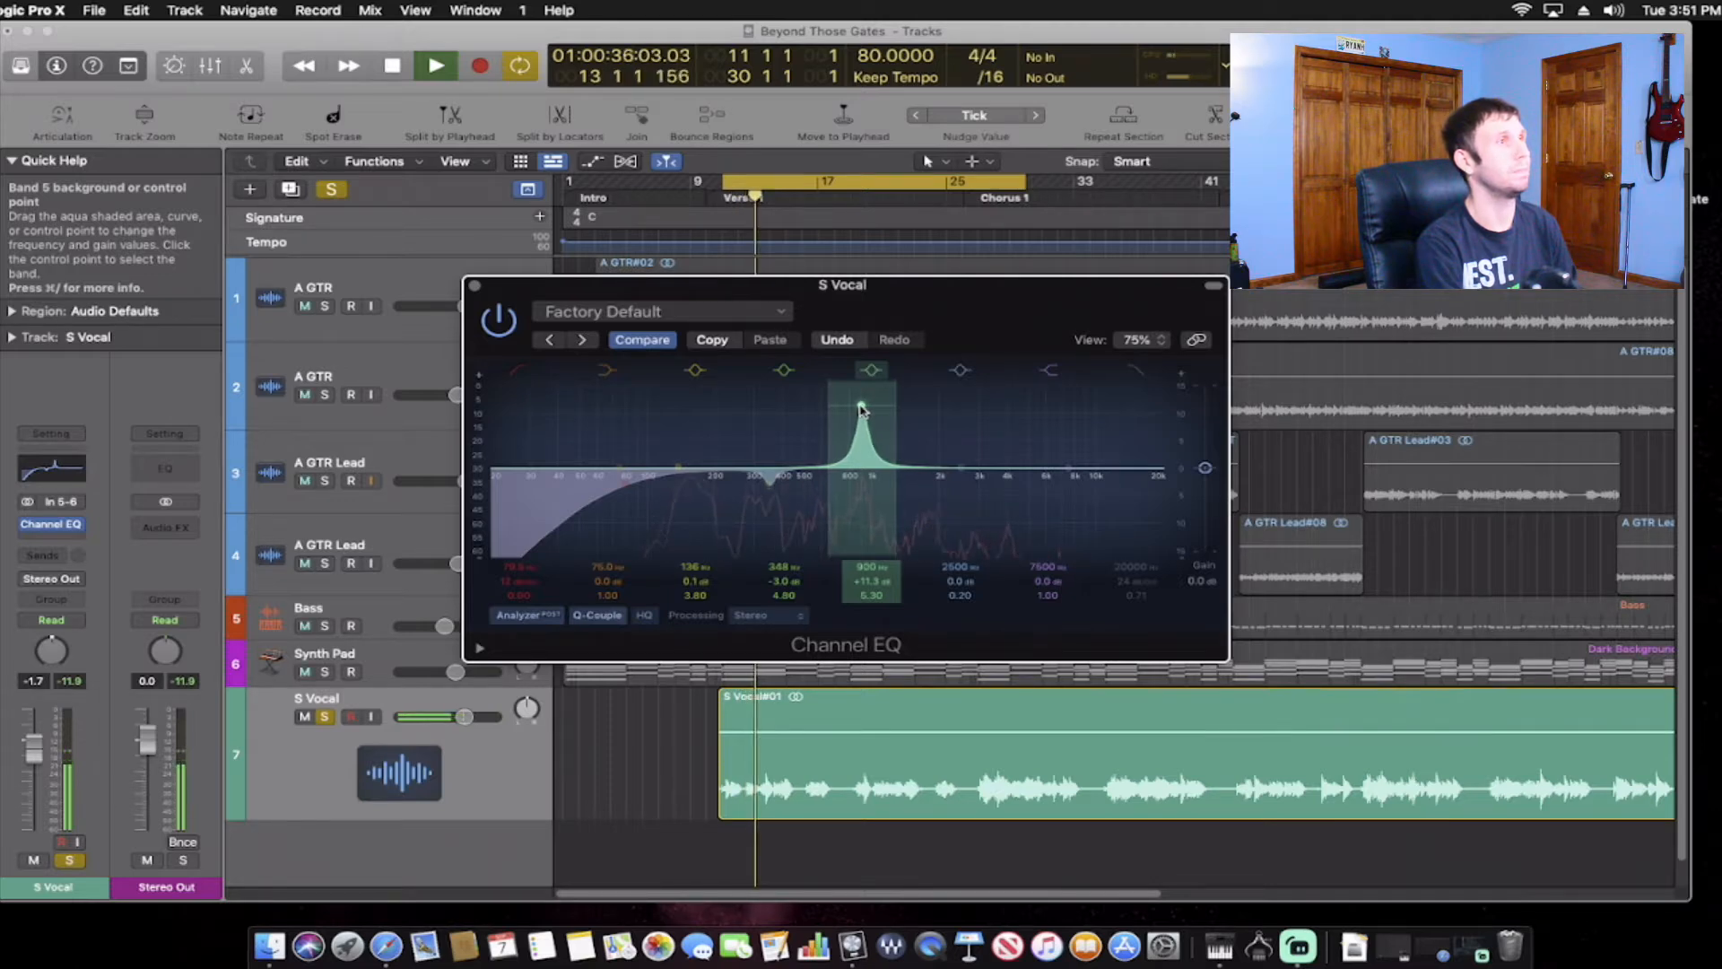
{"action": "key", "text": "space"}
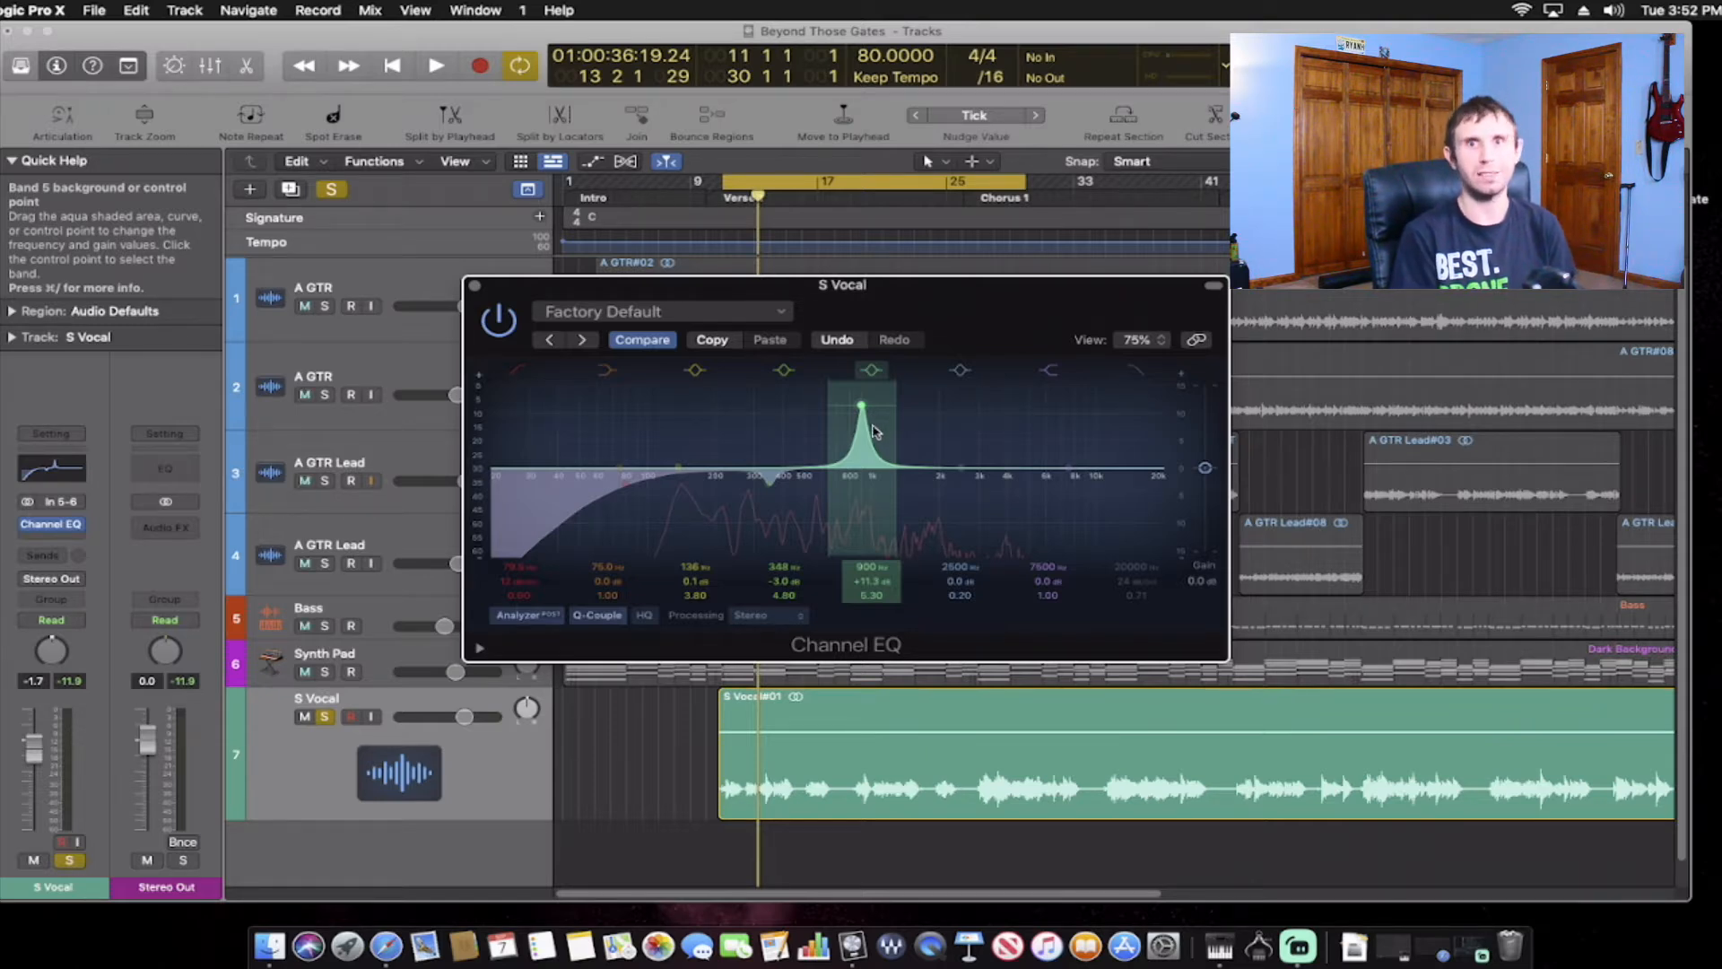
{"action": "left_click_drag", "start_coordinate": [875, 431], "coordinate": [875, 538]}
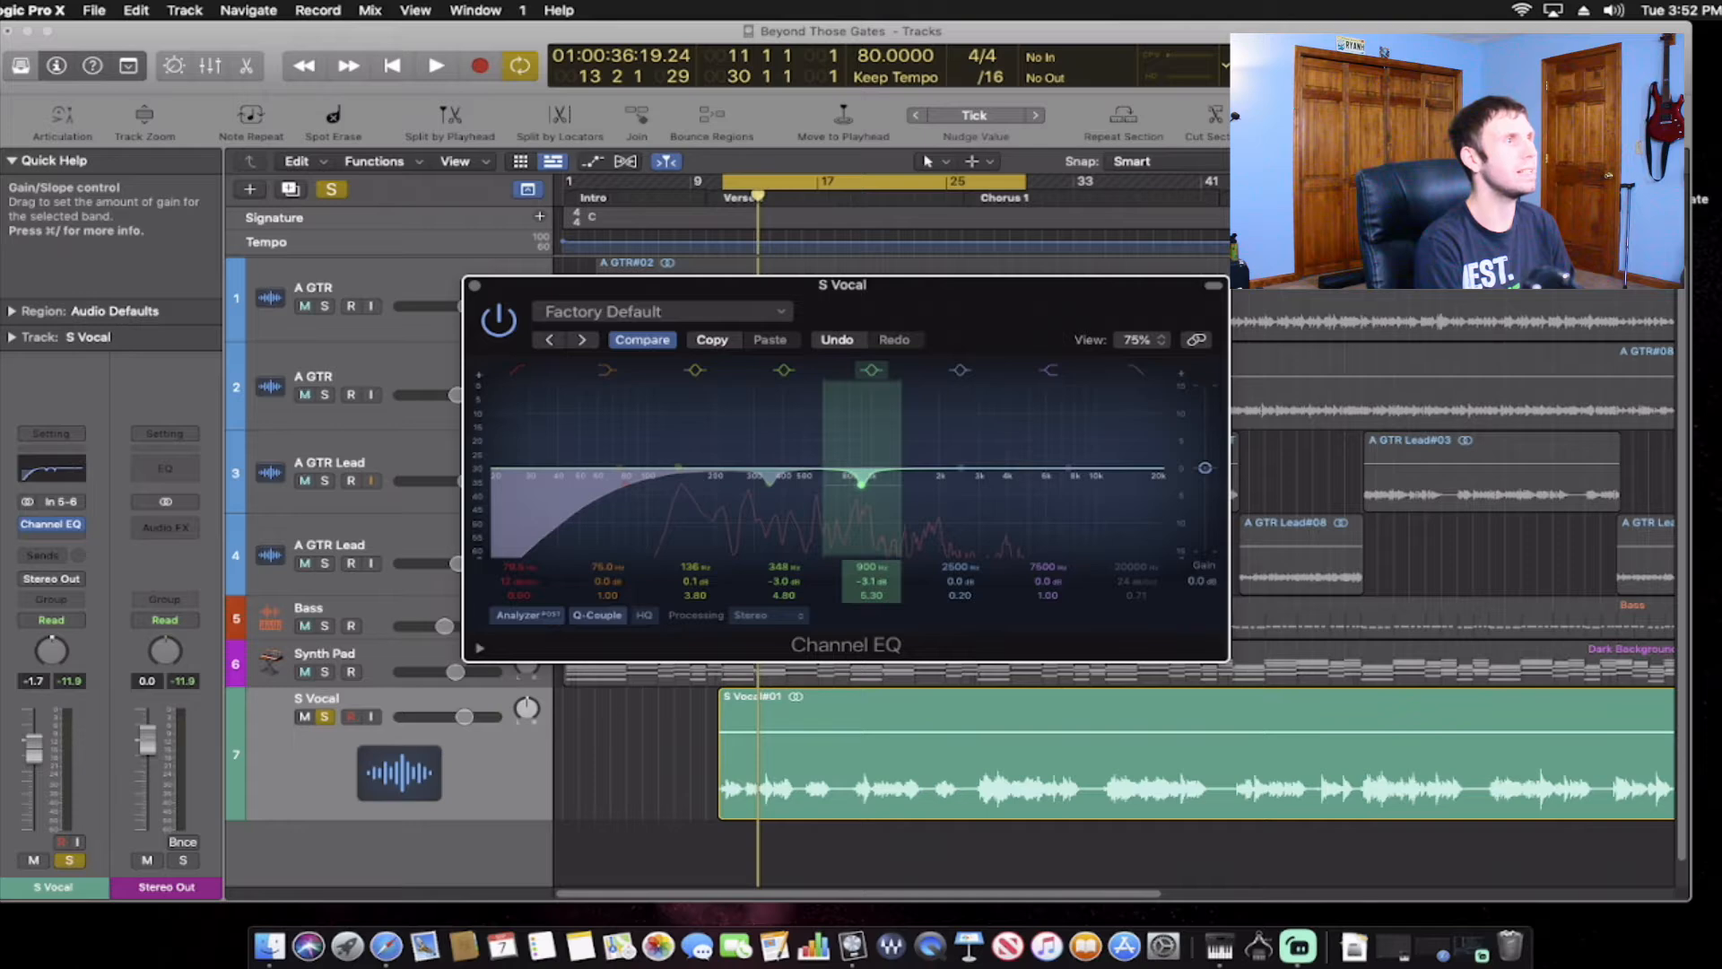
Boost EQ band 6 to about +2.5 dB near 2500 Hz and narrow its Q while the vocal plays.
{"action": "key", "text": "space"}
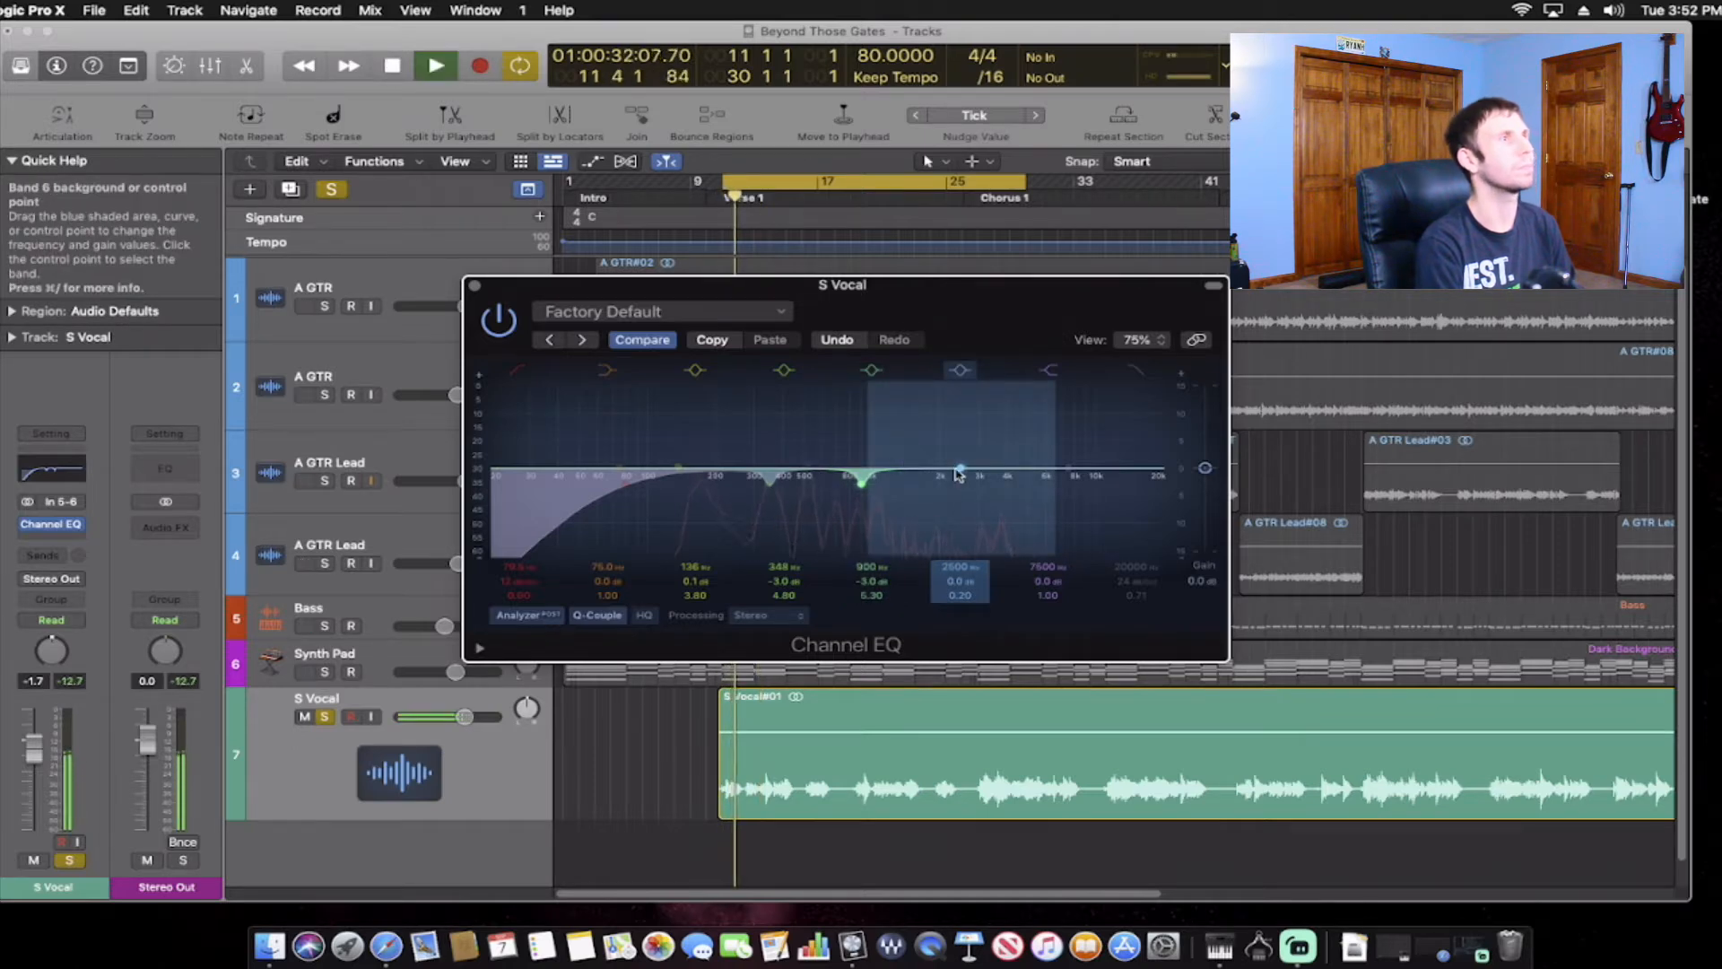
{"action": "key", "text": "space"}
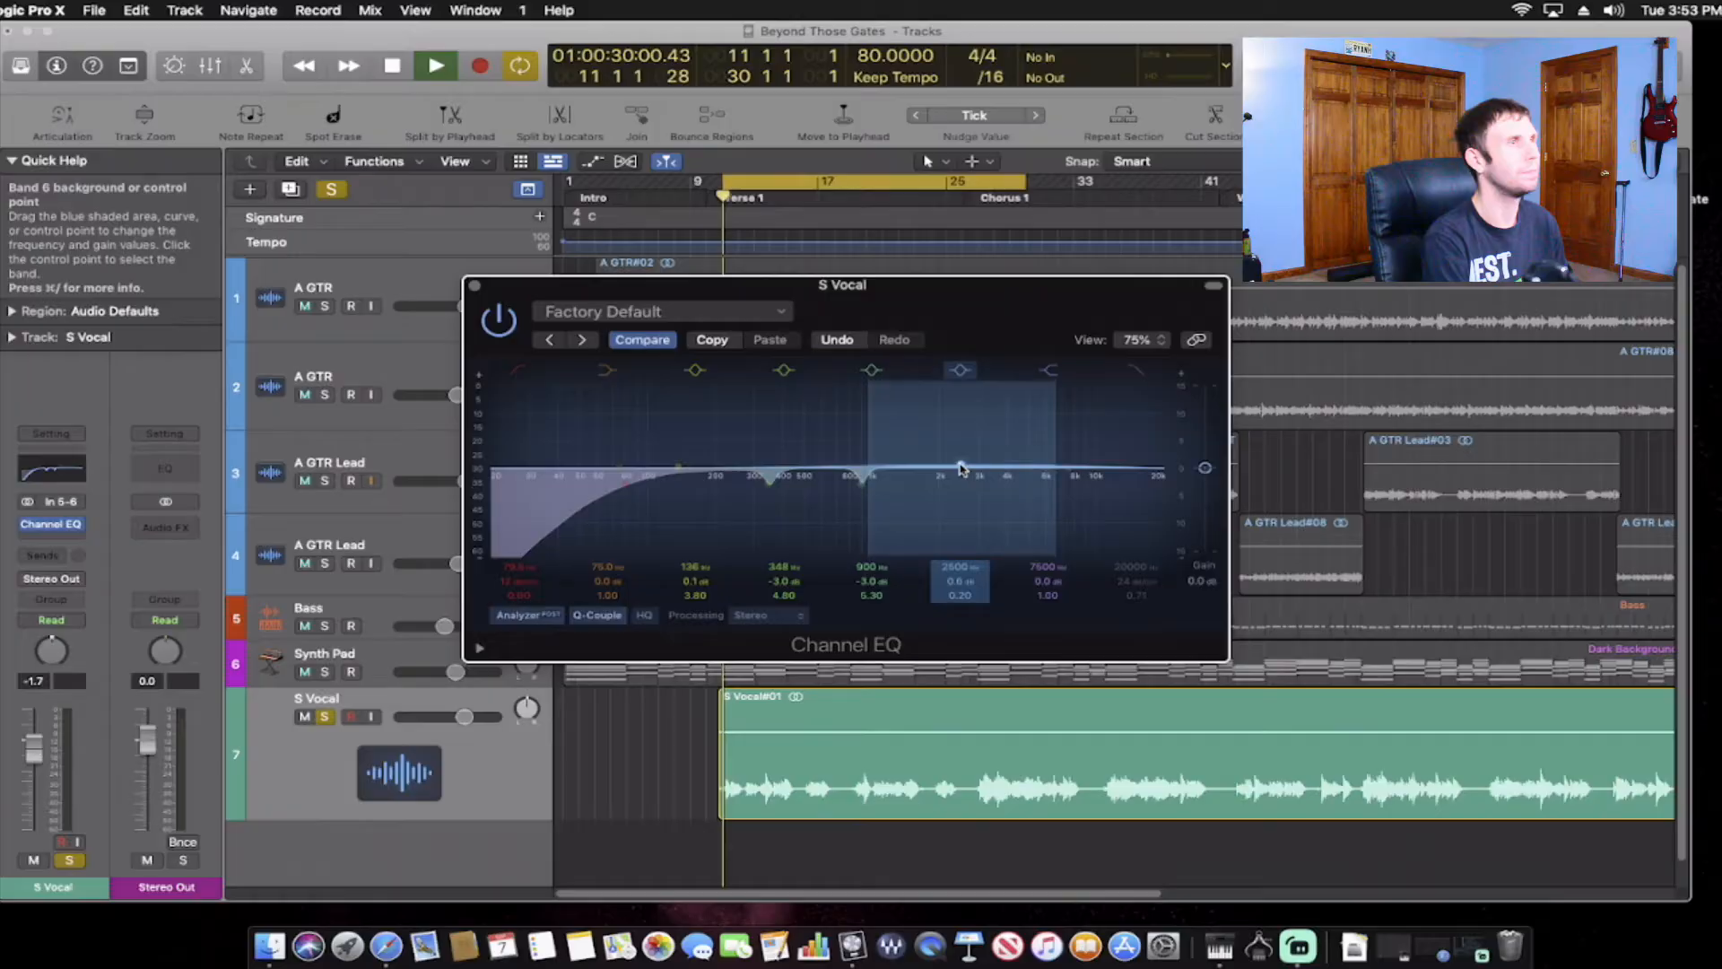
{"action": "left_click_drag", "start_coordinate": [960, 469], "coordinate": [961, 456]}
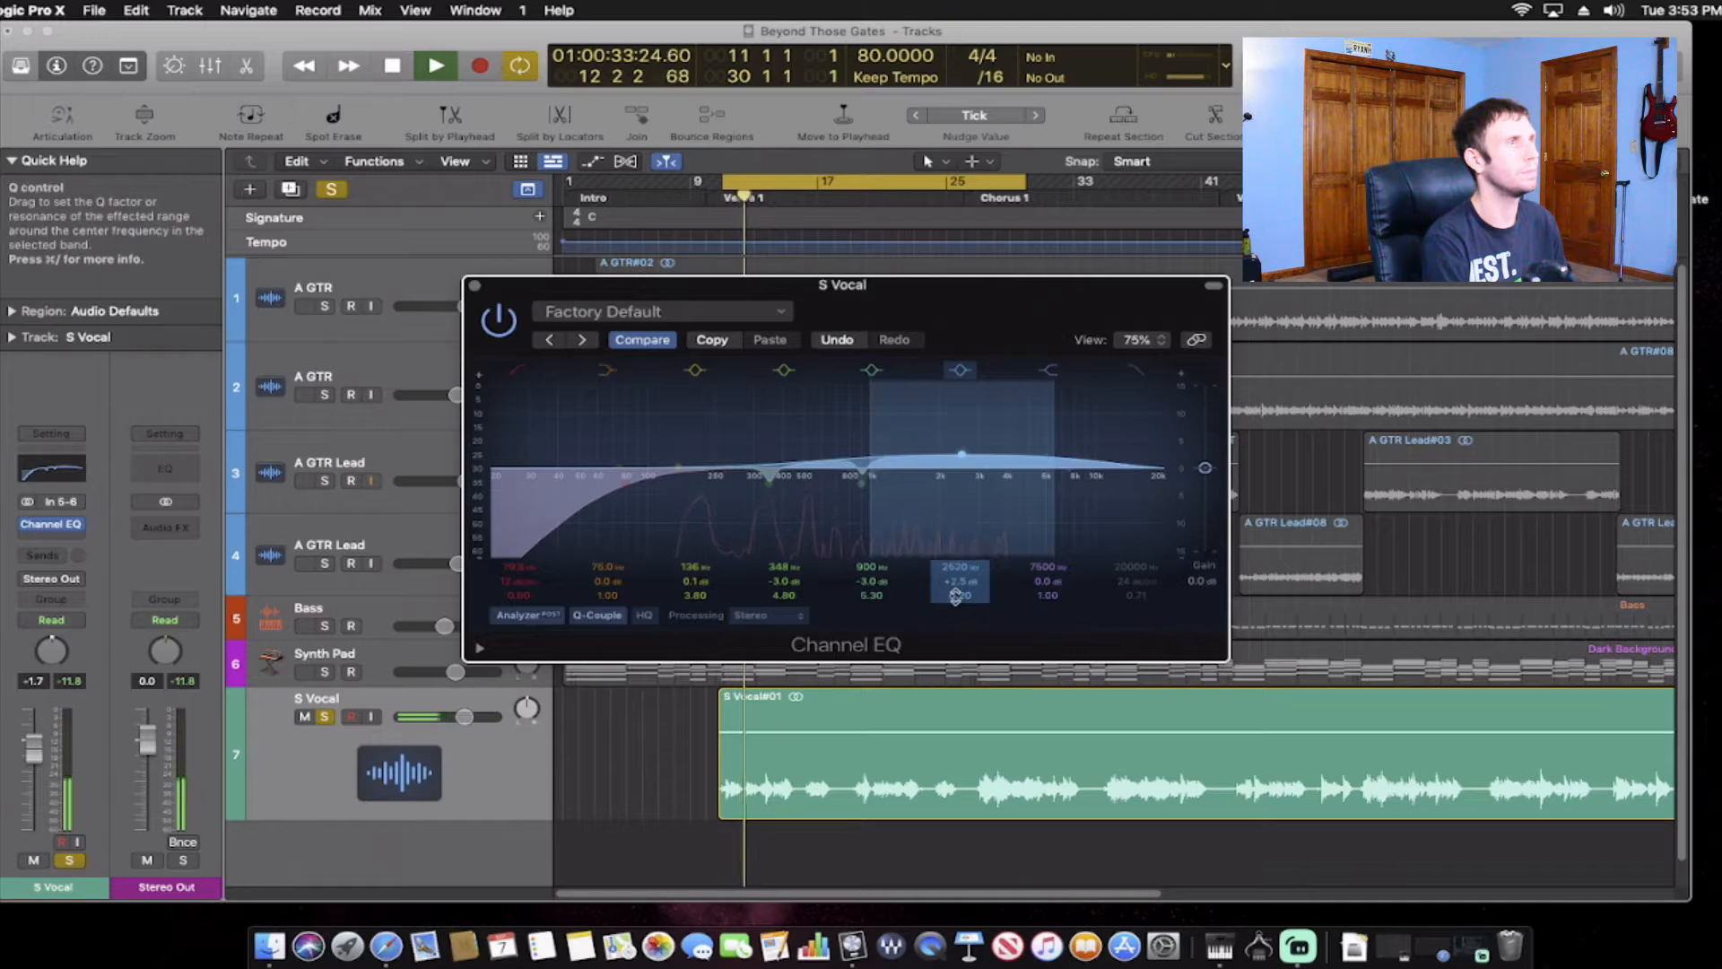
{"action": "left_click_drag", "start_coordinate": [959, 595], "coordinate": [959, 556]}
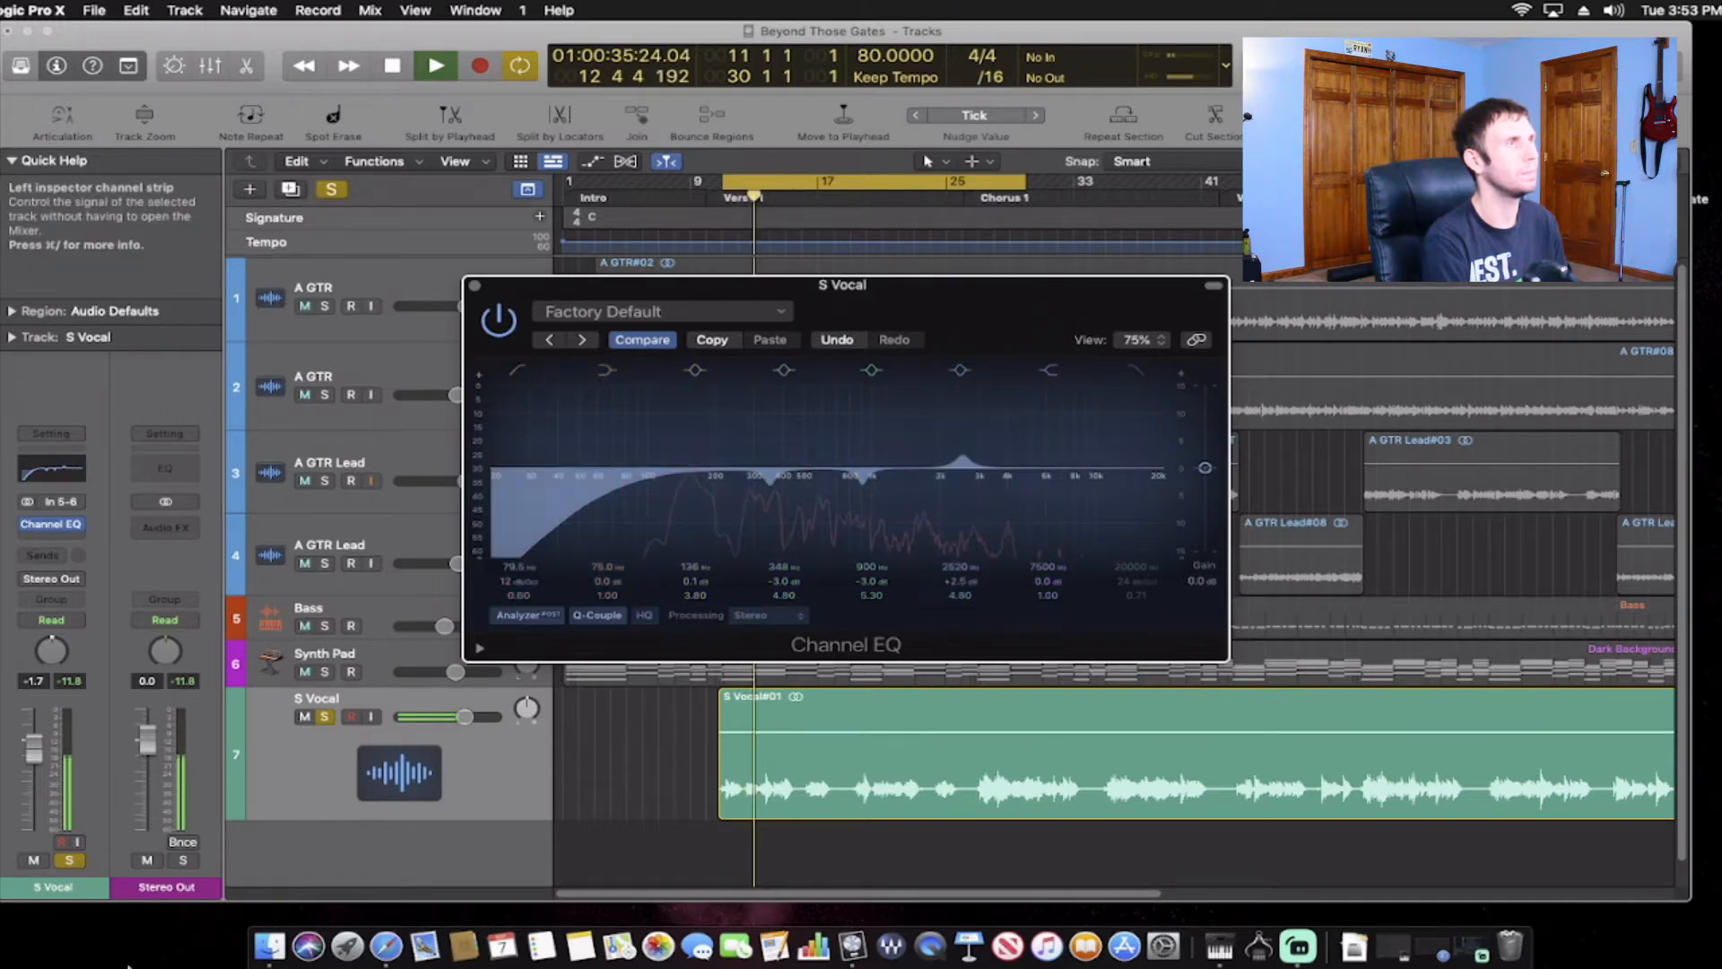
Sweep EQ band 6 at about +10 dB to find 2000 Hz, and reduce its gain to about +3.0 dB.
{"action": "left_click_drag", "start_coordinate": [961, 457], "coordinate": [941, 415]}
{"action": "right_click", "coordinate": [926, 412]}
{"action": "left_click", "coordinate": [927, 412]}
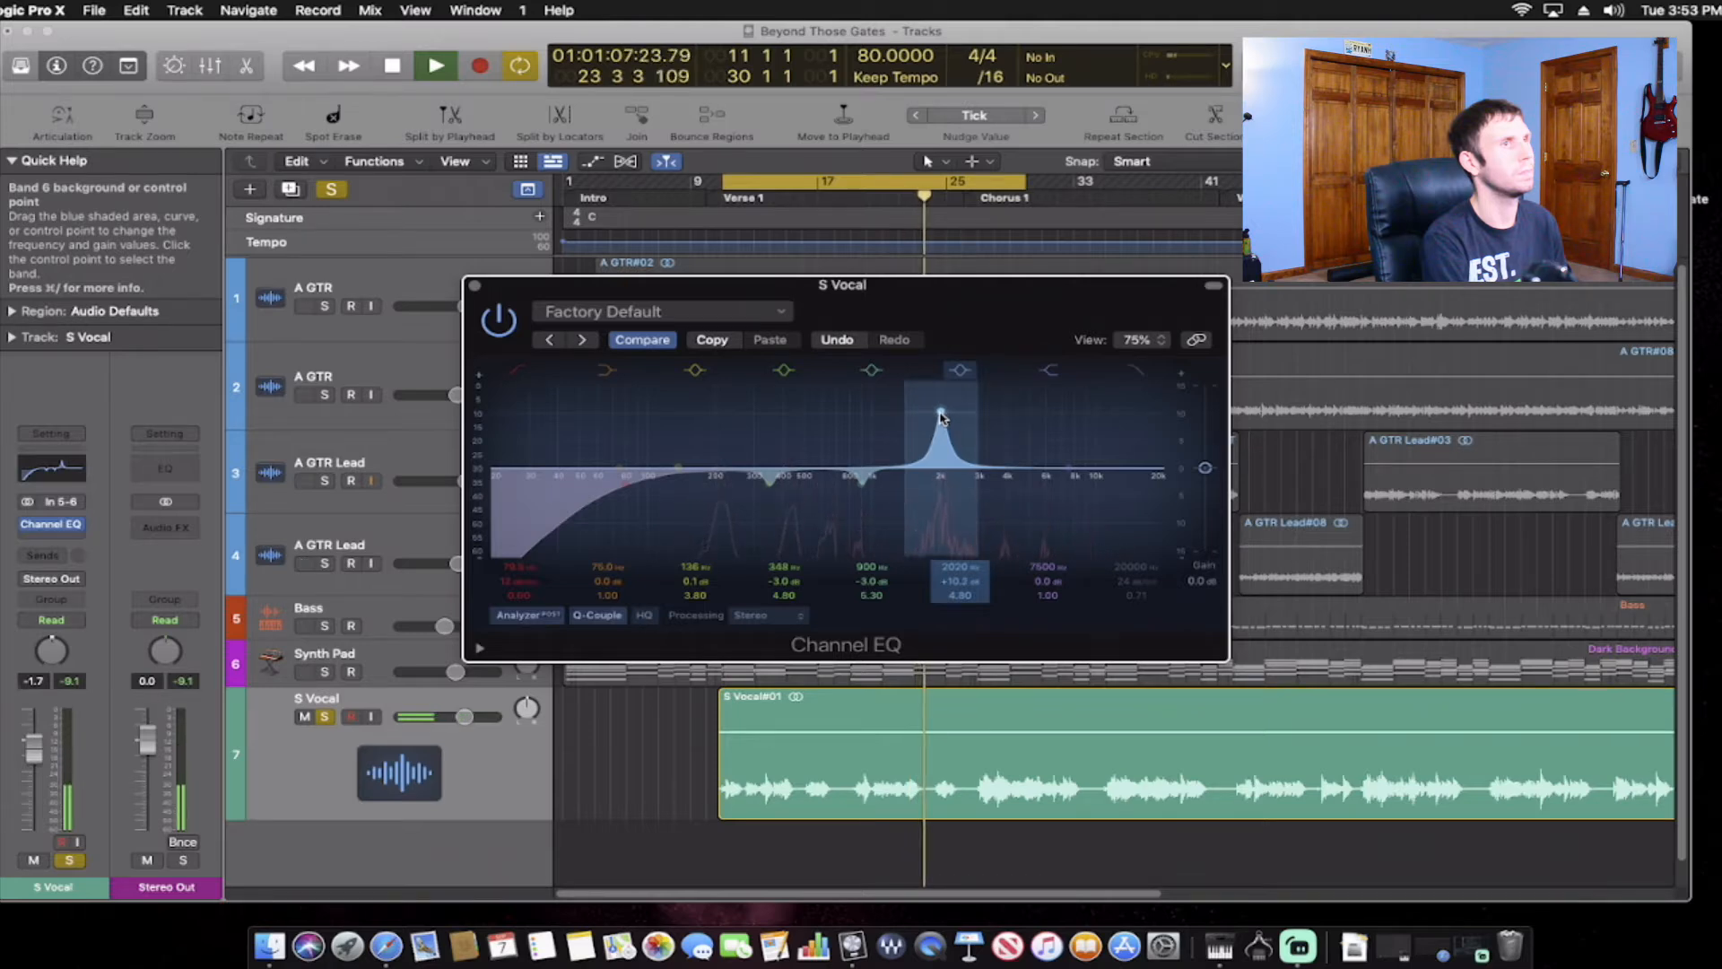
{"action": "left_click_drag", "start_coordinate": [941, 415], "coordinate": [941, 419]}
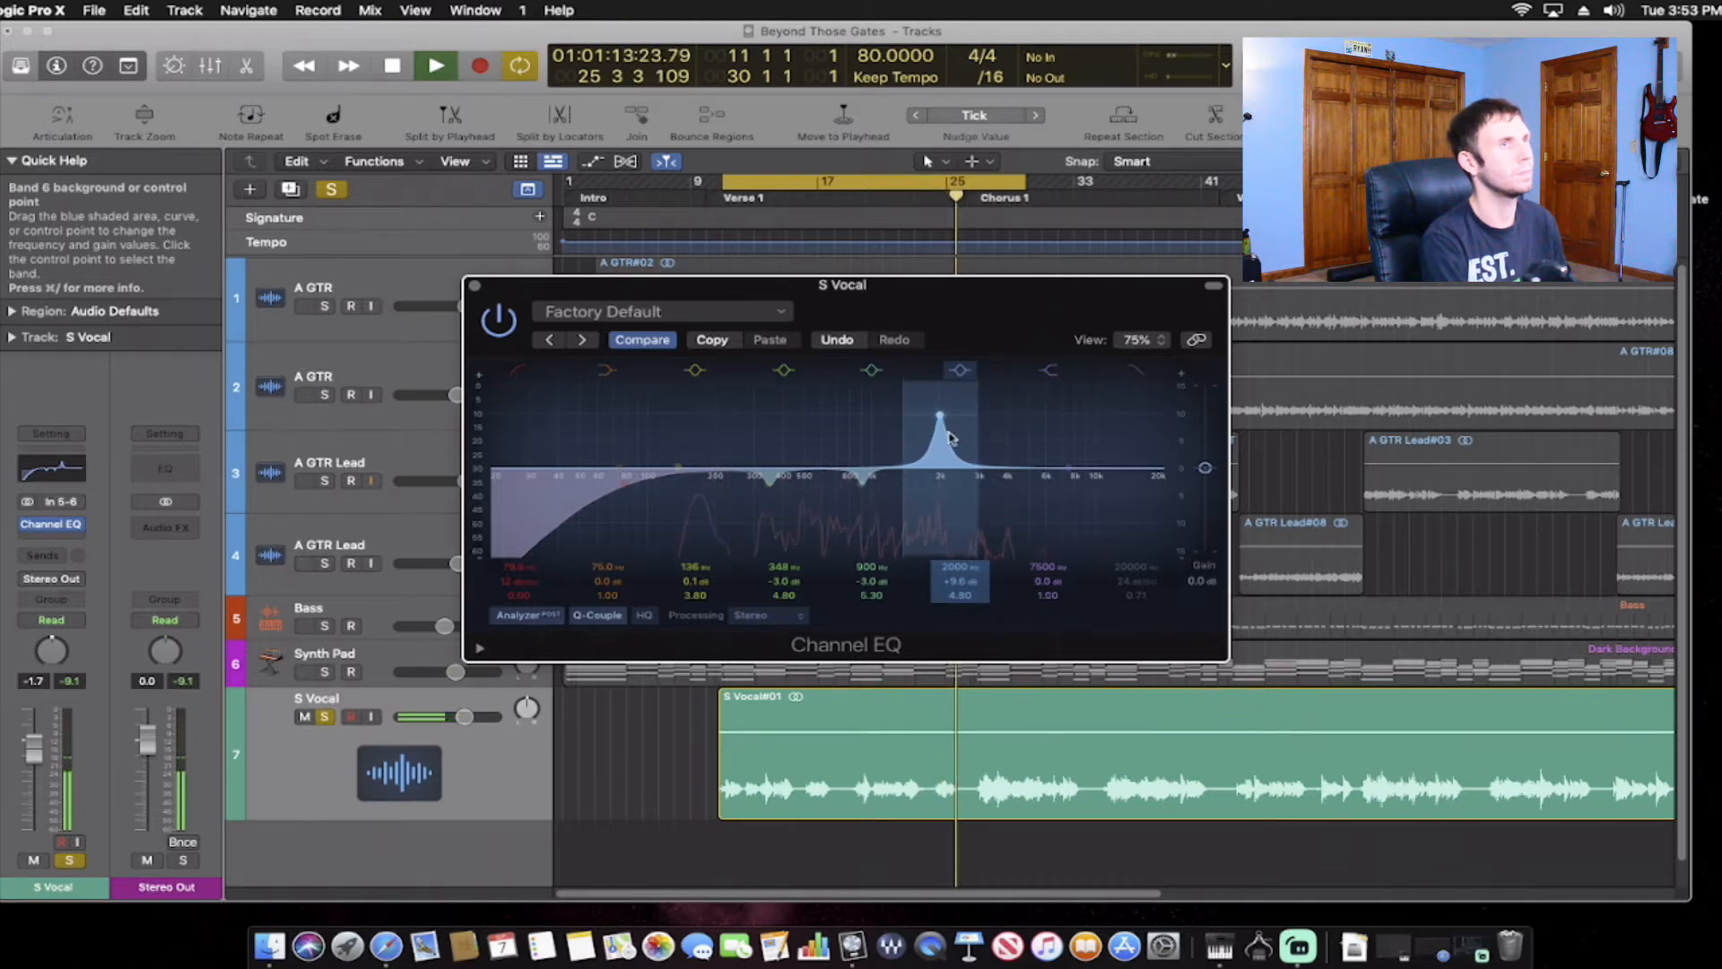
{"action": "key", "text": "space"}
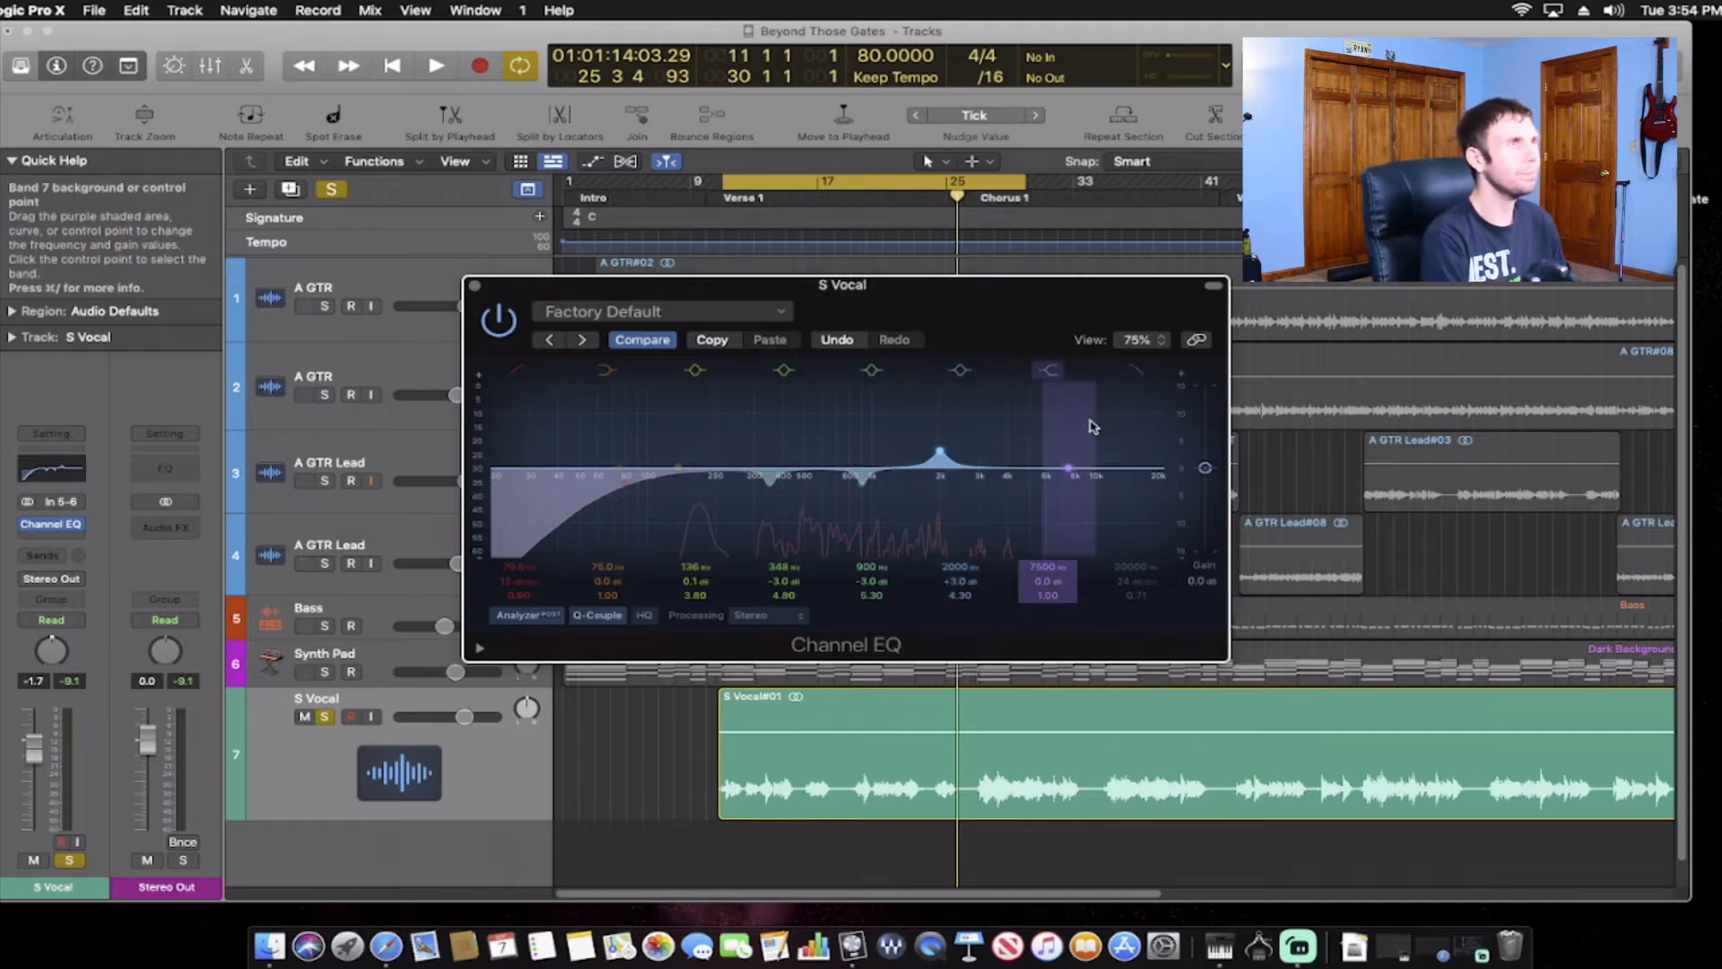
Raise the high shelf of band 7 to about +3.8 dB near 4500 Hz during playback, and close the EQ.
{"action": "key", "text": "space"}
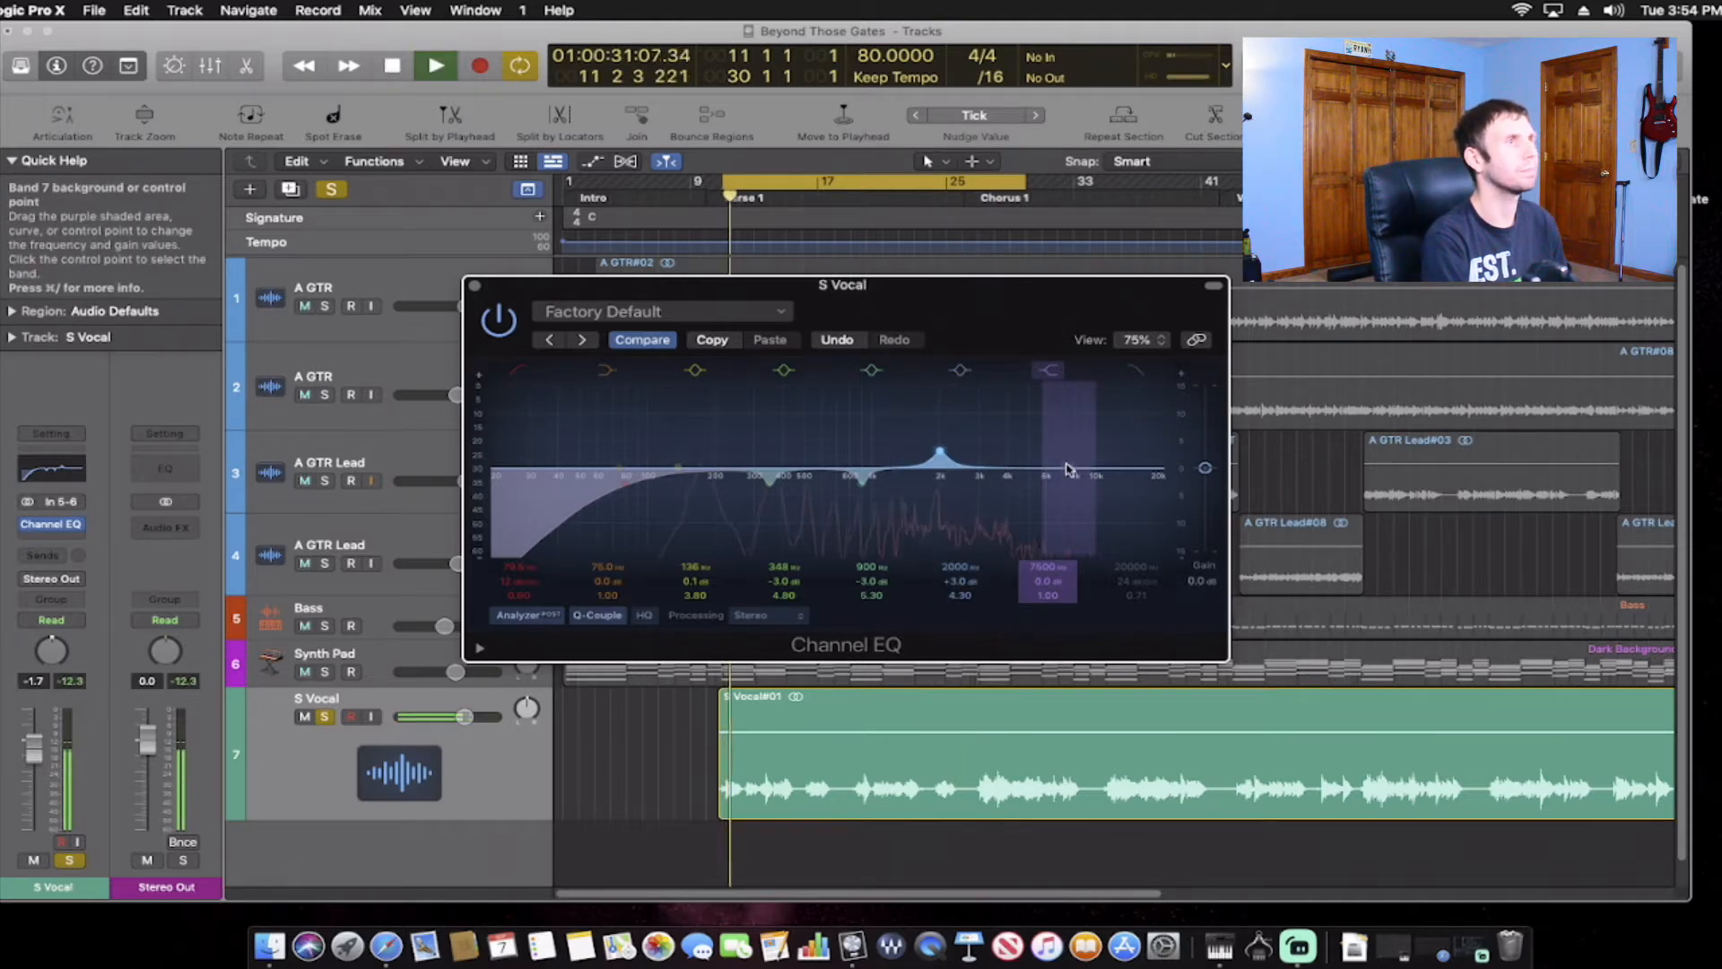
{"action": "left_click_drag", "start_coordinate": [1067, 471], "coordinate": [1017, 445]}
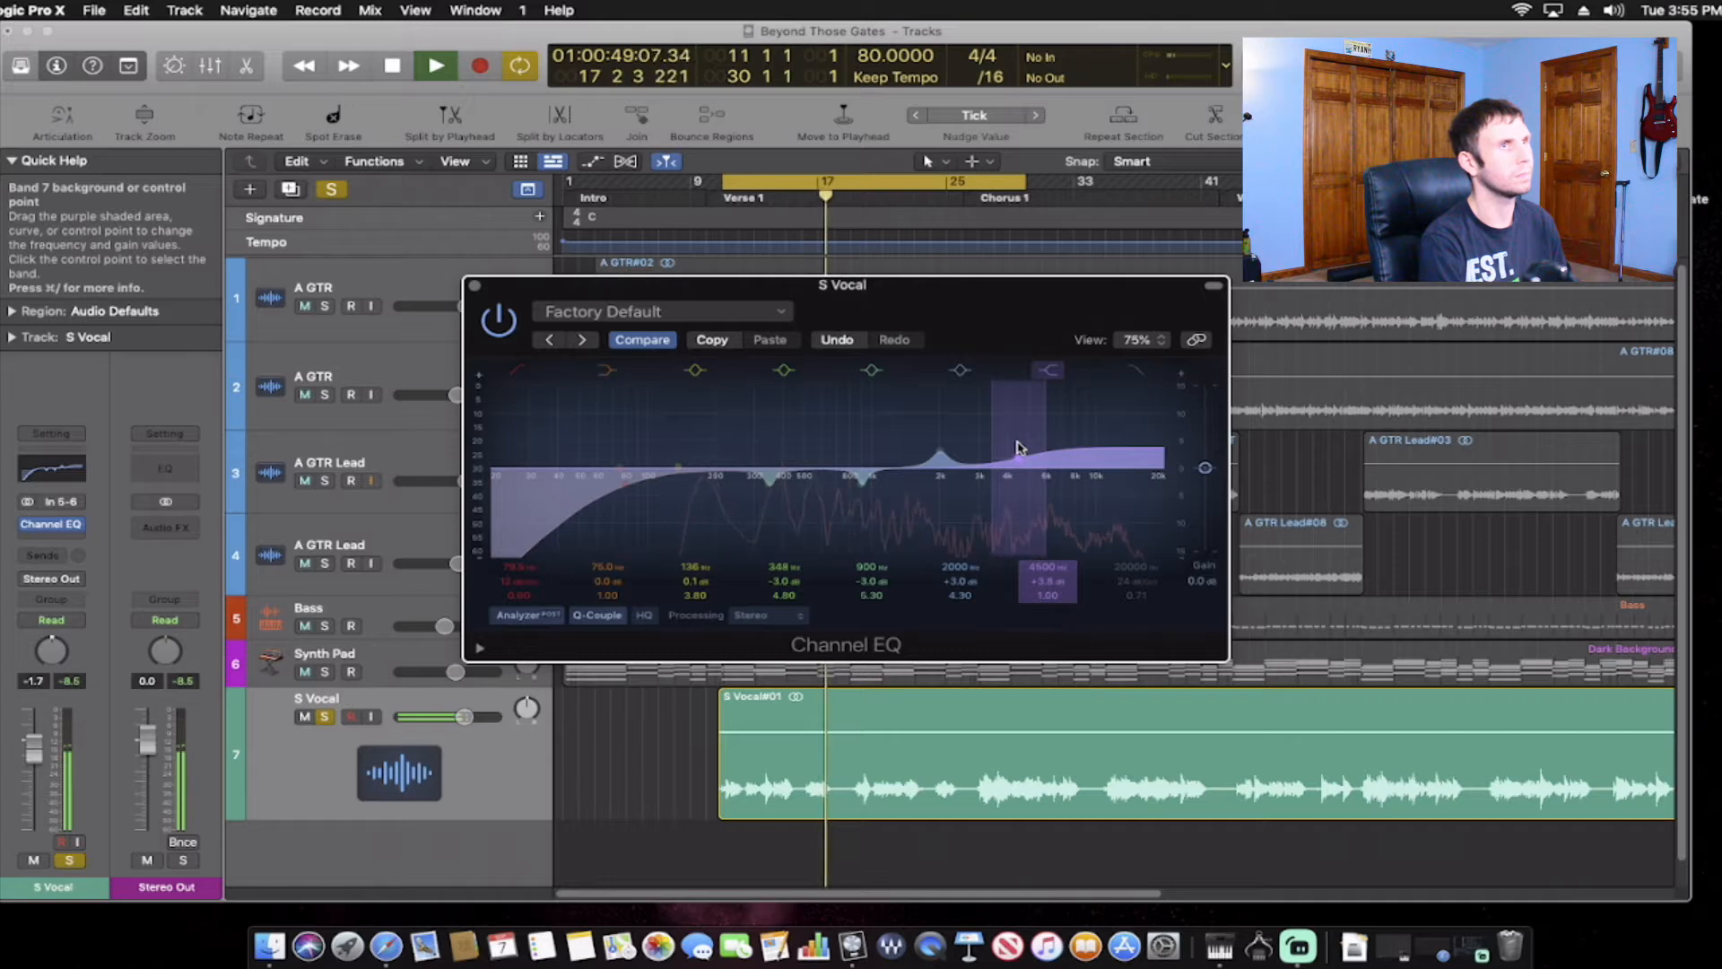
{"action": "key", "text": "space"}
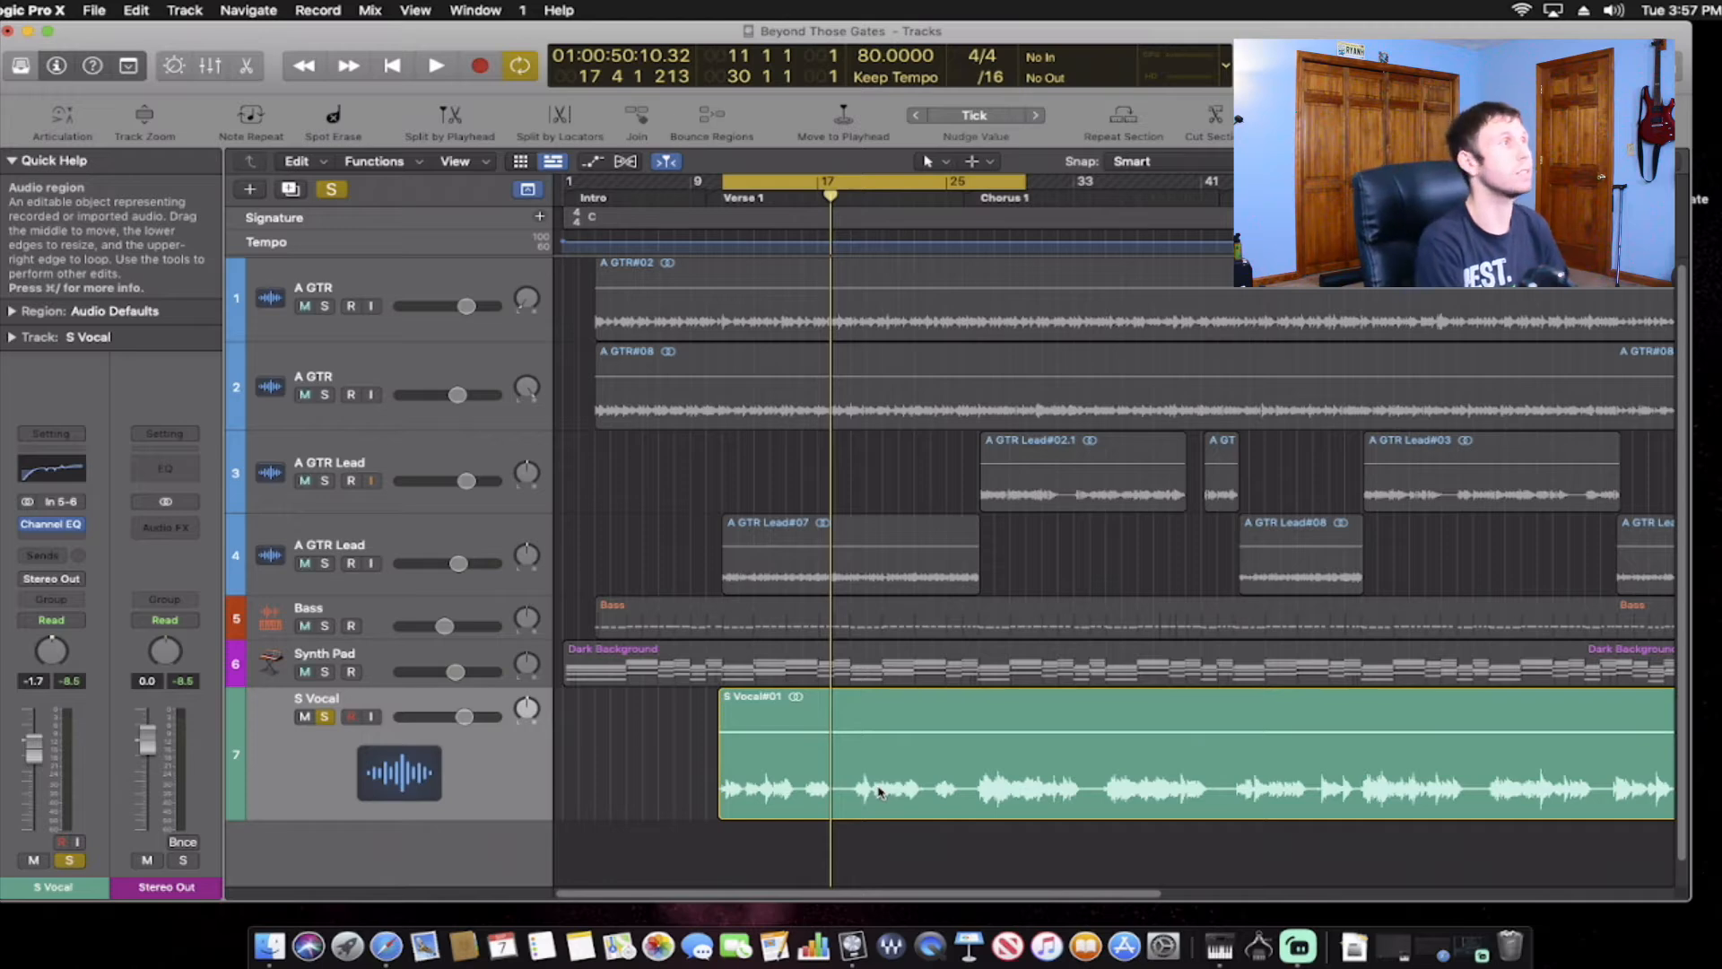
Insert the Dynamics Compressor on the S Vocal channel after the Channel EQ.
{"action": "left_click", "coordinate": [65, 541]}
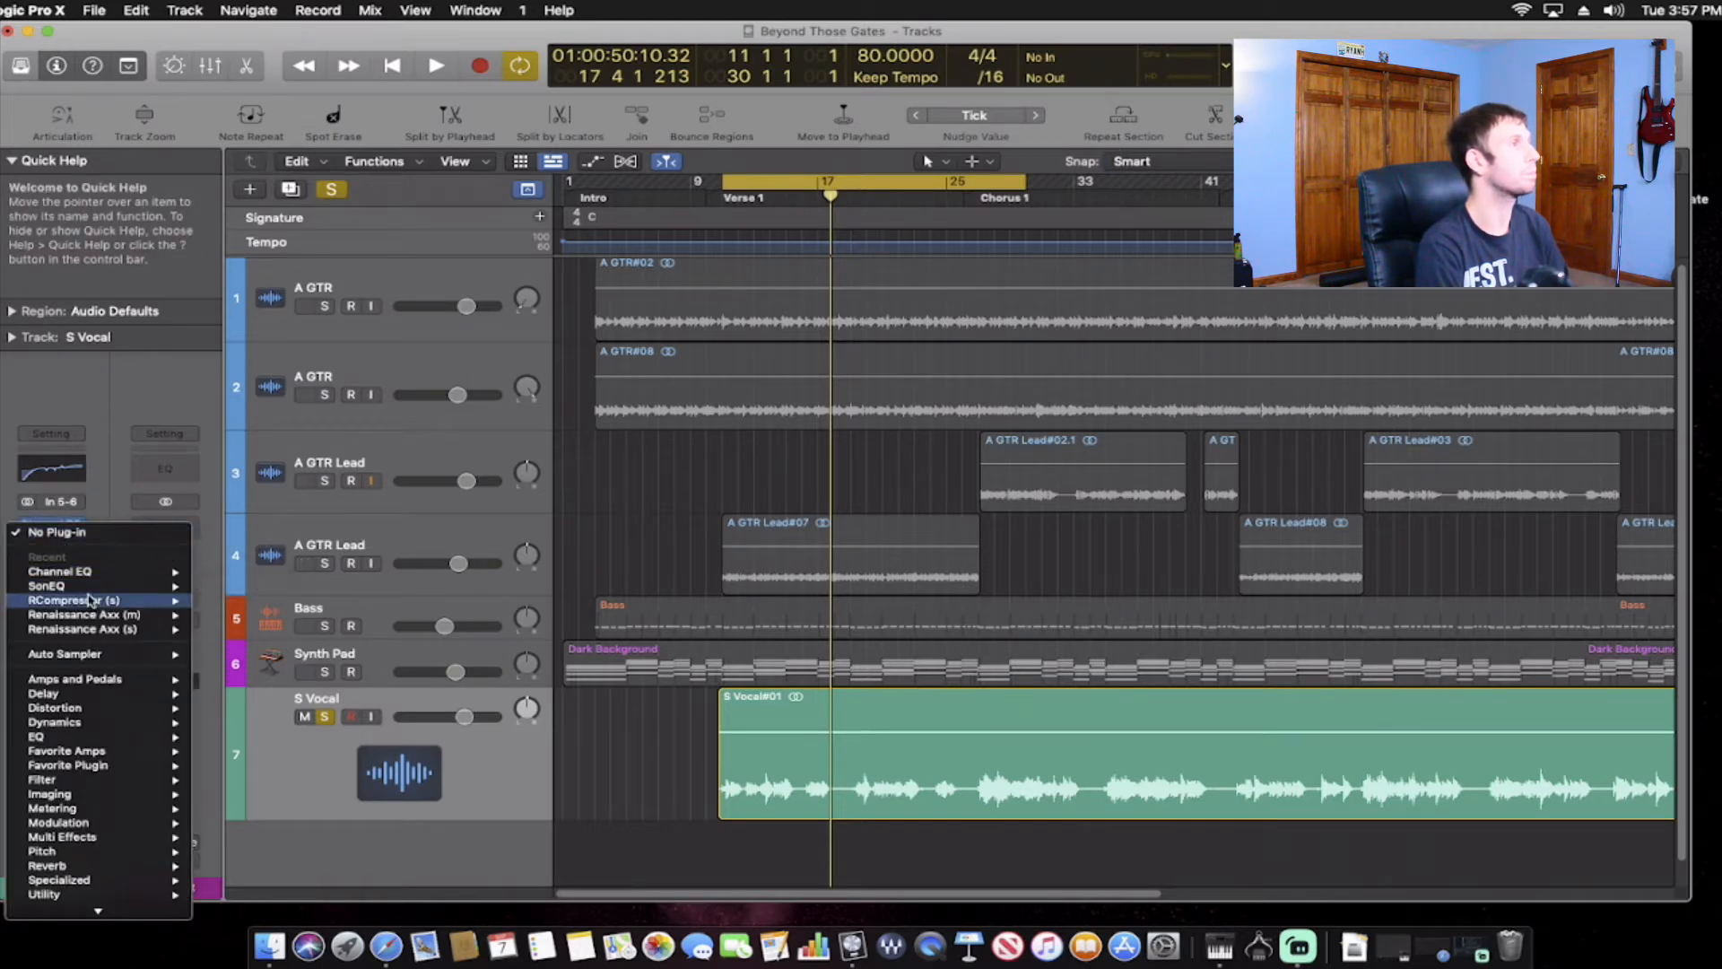
{"action": "mouse_move", "coordinate": [89, 682]}
{"action": "mouse_move", "coordinate": [90, 722]}
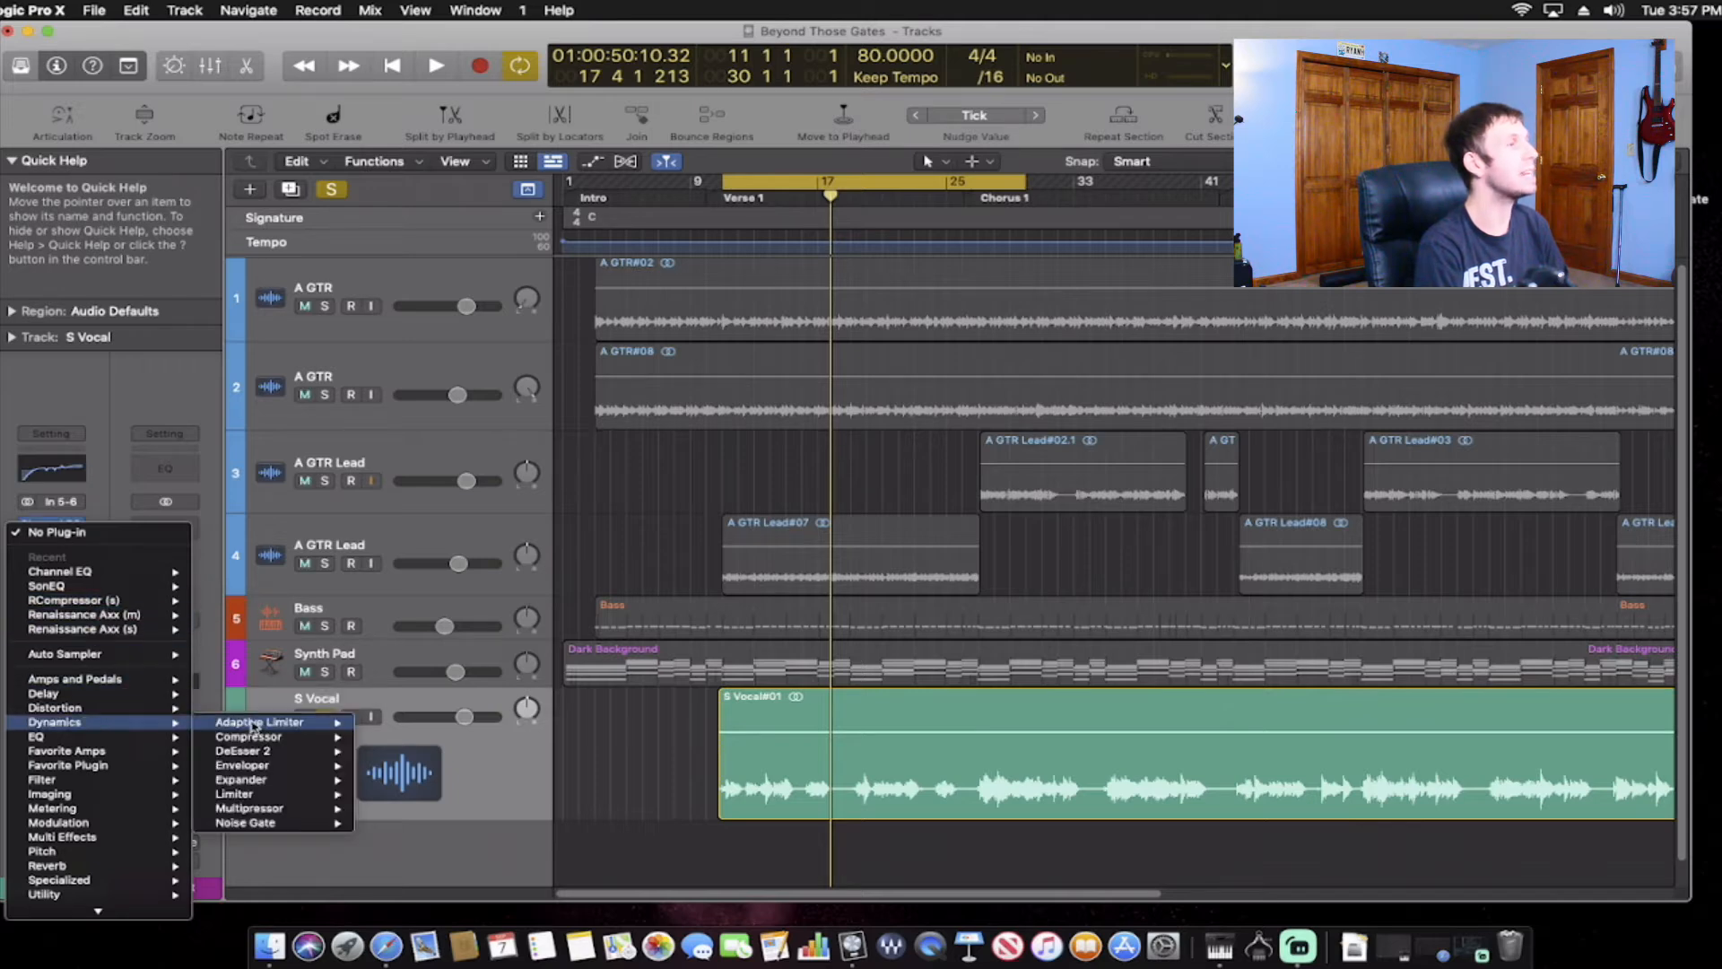
{"action": "mouse_move", "coordinate": [353, 740]}
{"action": "left_click", "coordinate": [293, 739]}
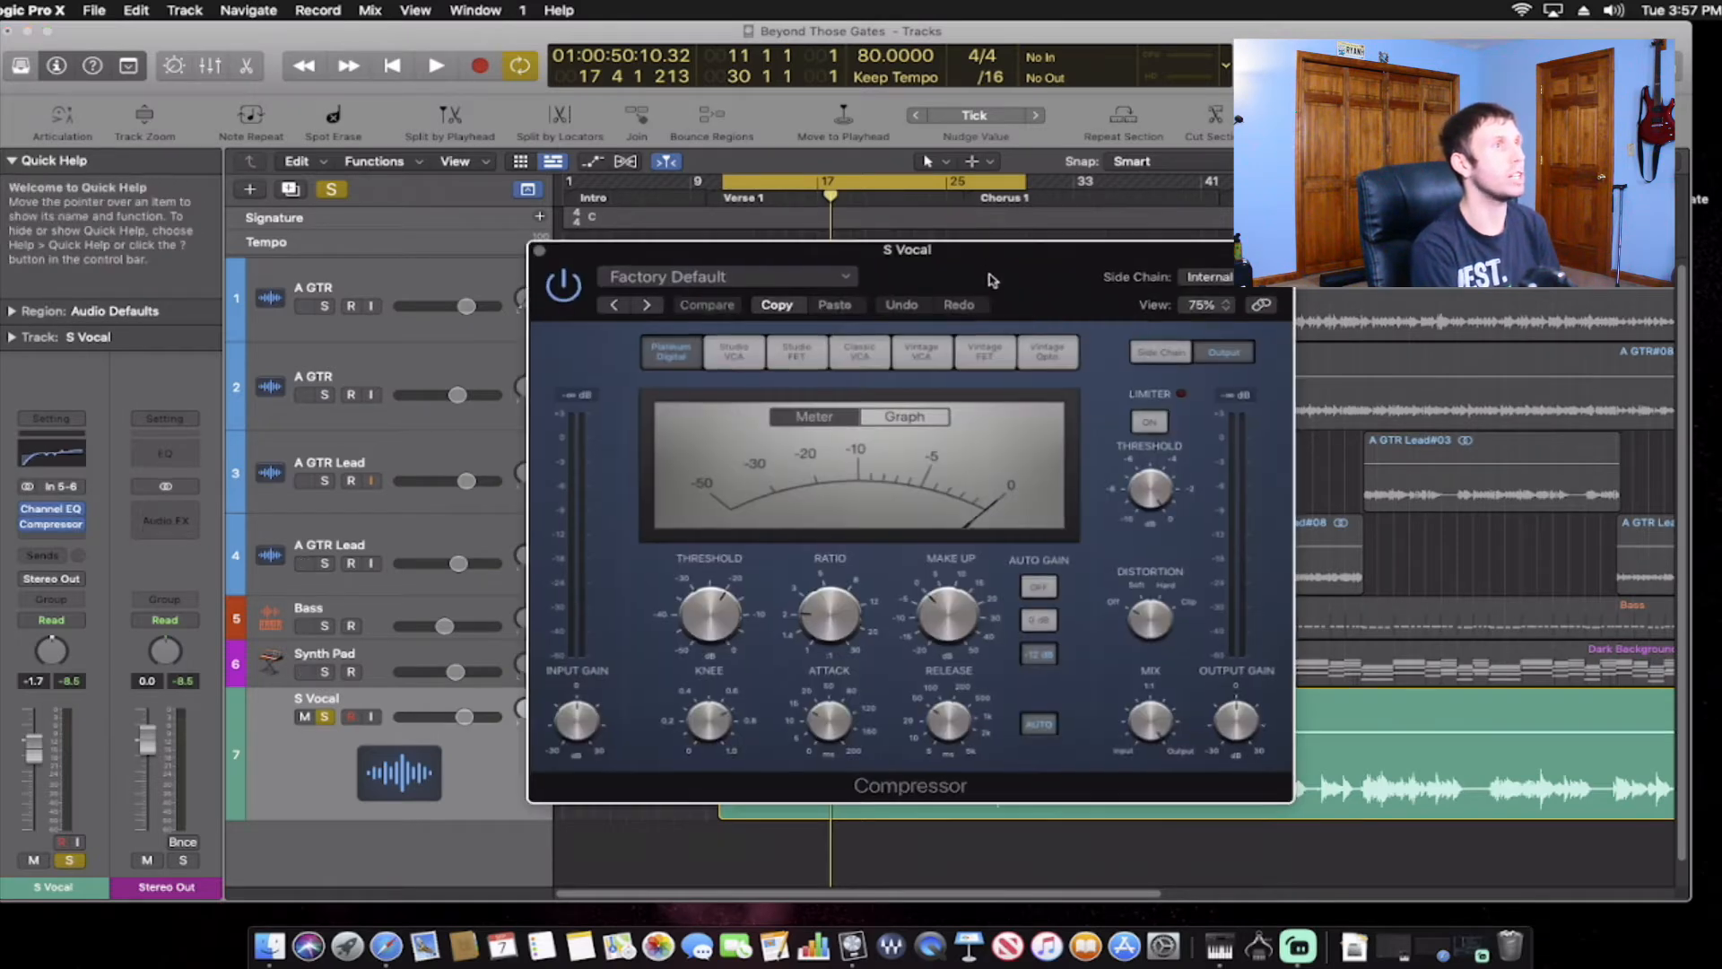
Play the vocal, set the compressor's ratio to about 2.4:1 and turn its auto gain off.
{"action": "mouse_move", "coordinate": [626, 561]}
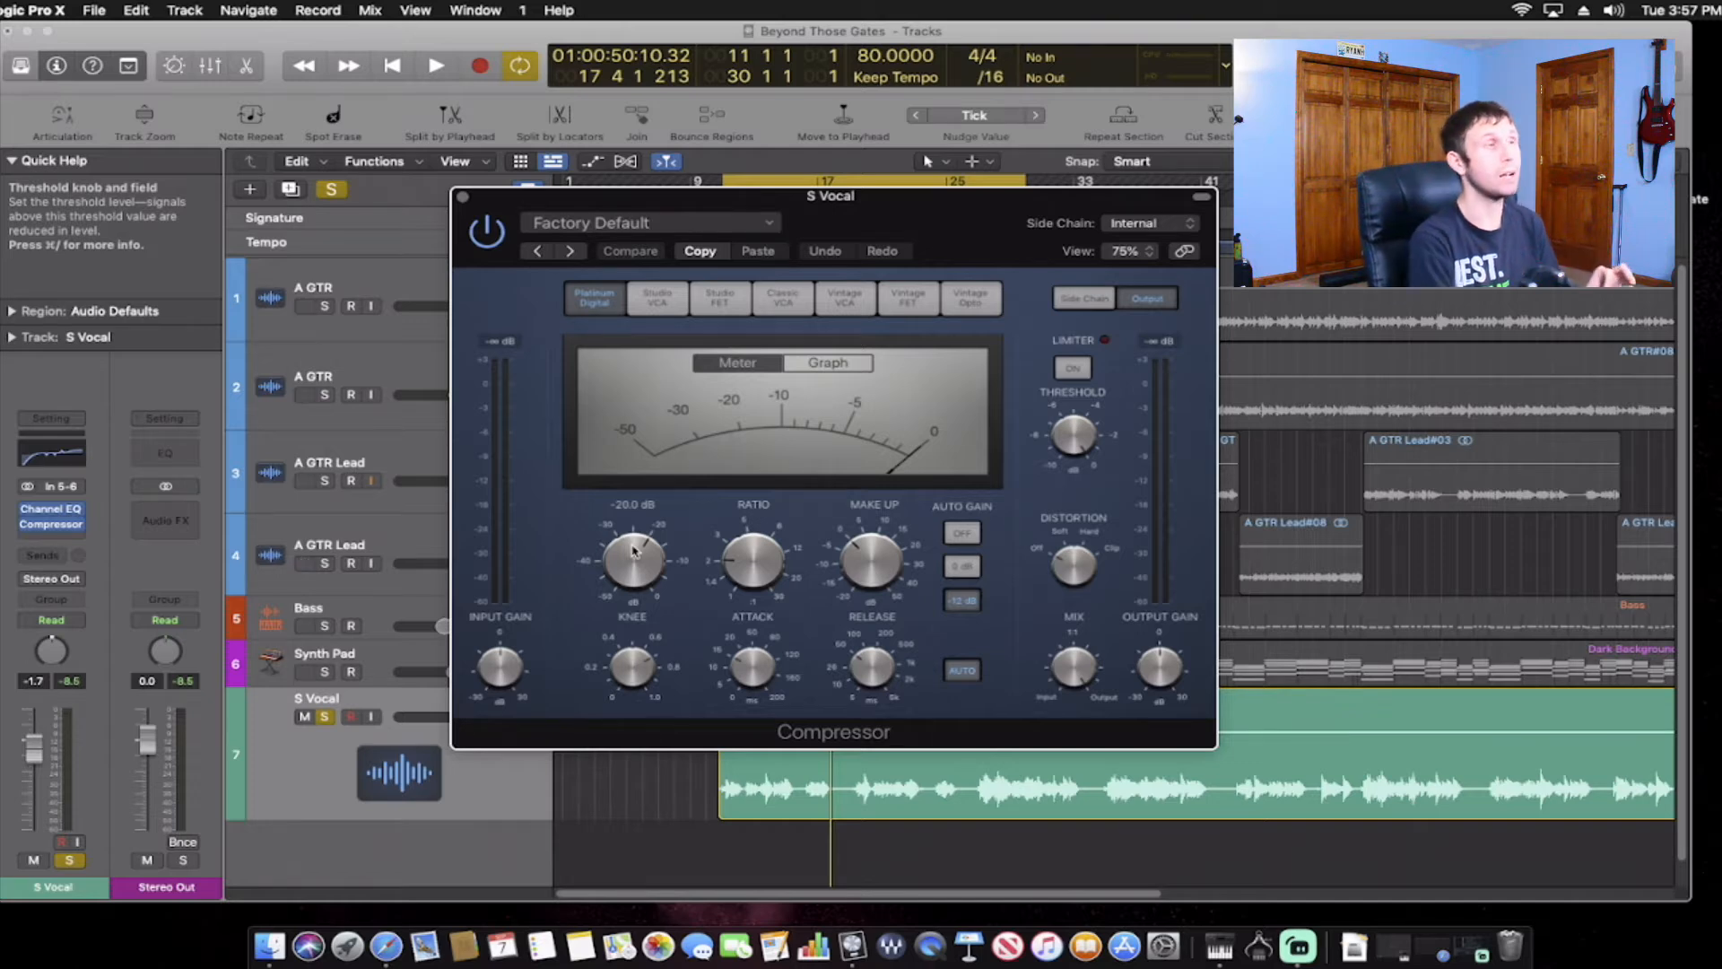
{"action": "mouse_move", "coordinate": [761, 558]}
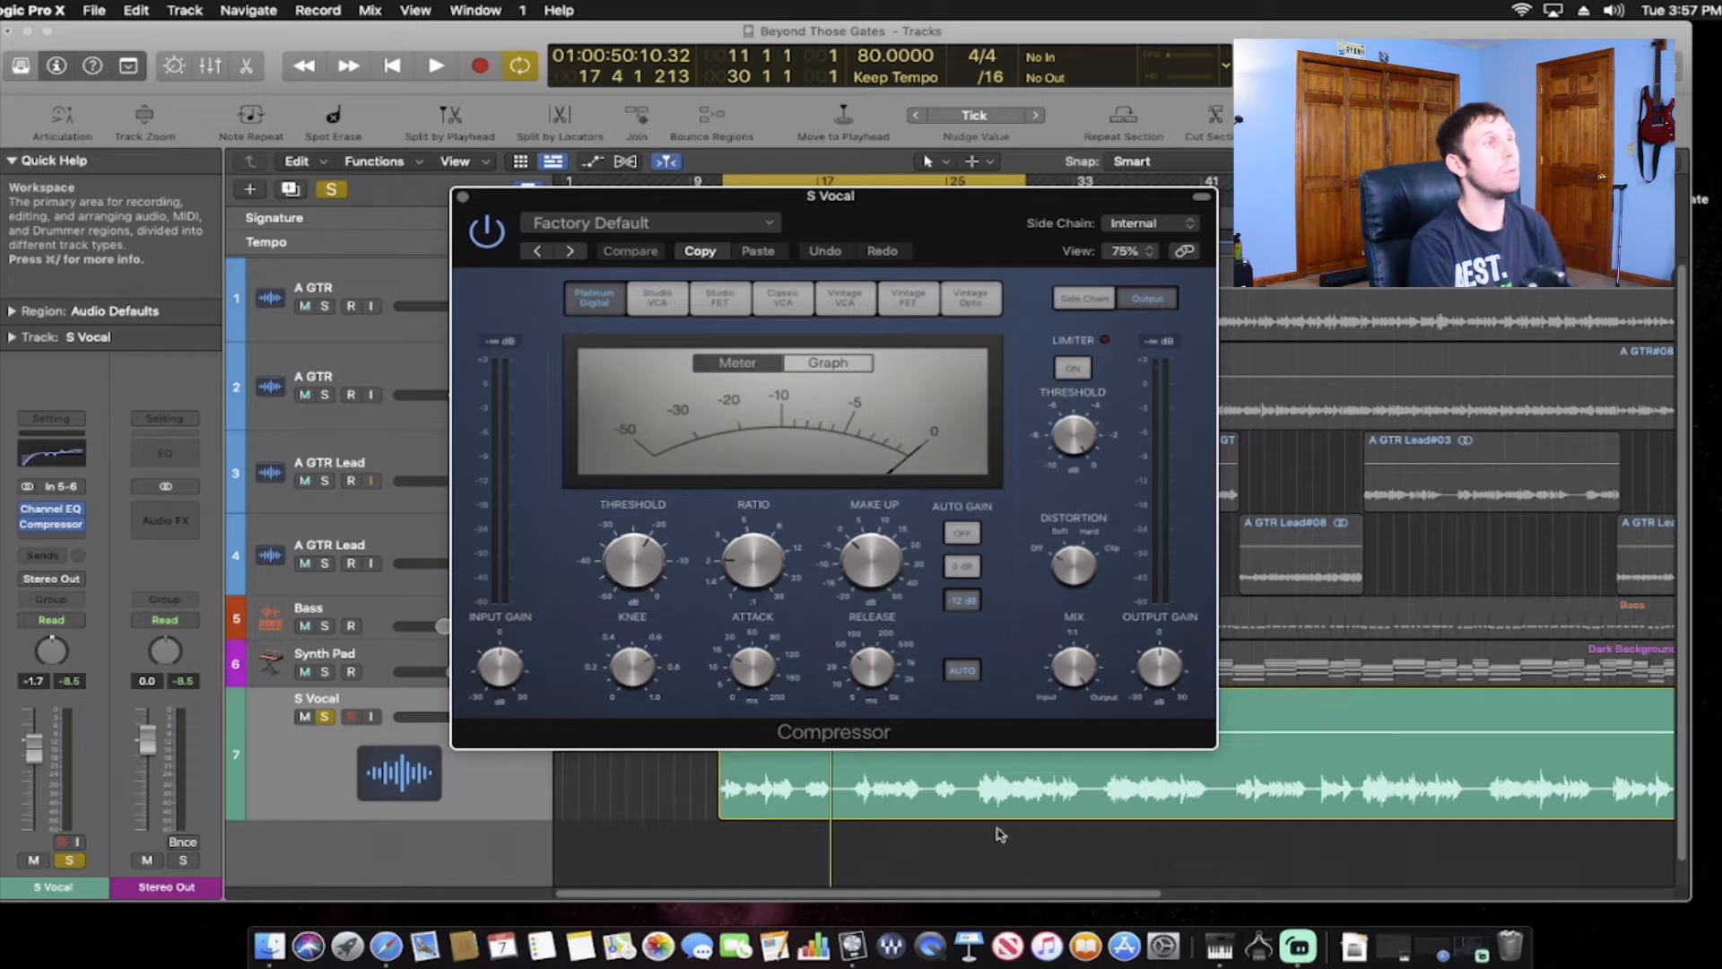
{"action": "mouse_move", "coordinate": [793, 499]}
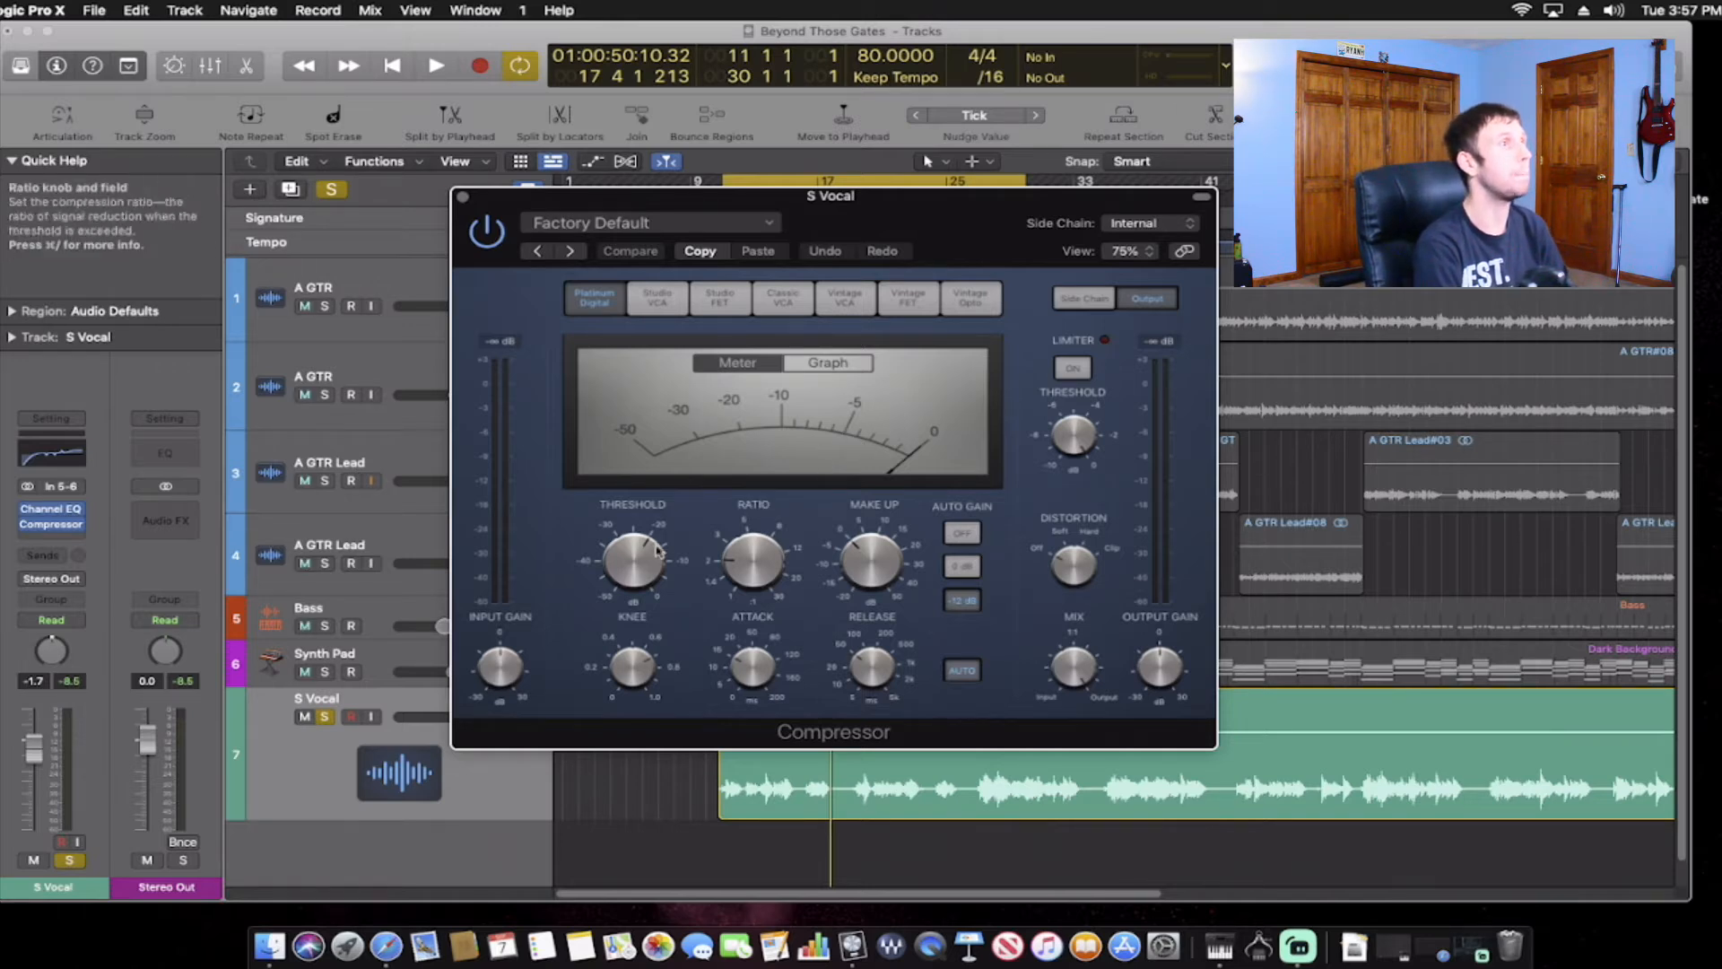
{"action": "key", "text": "space"}
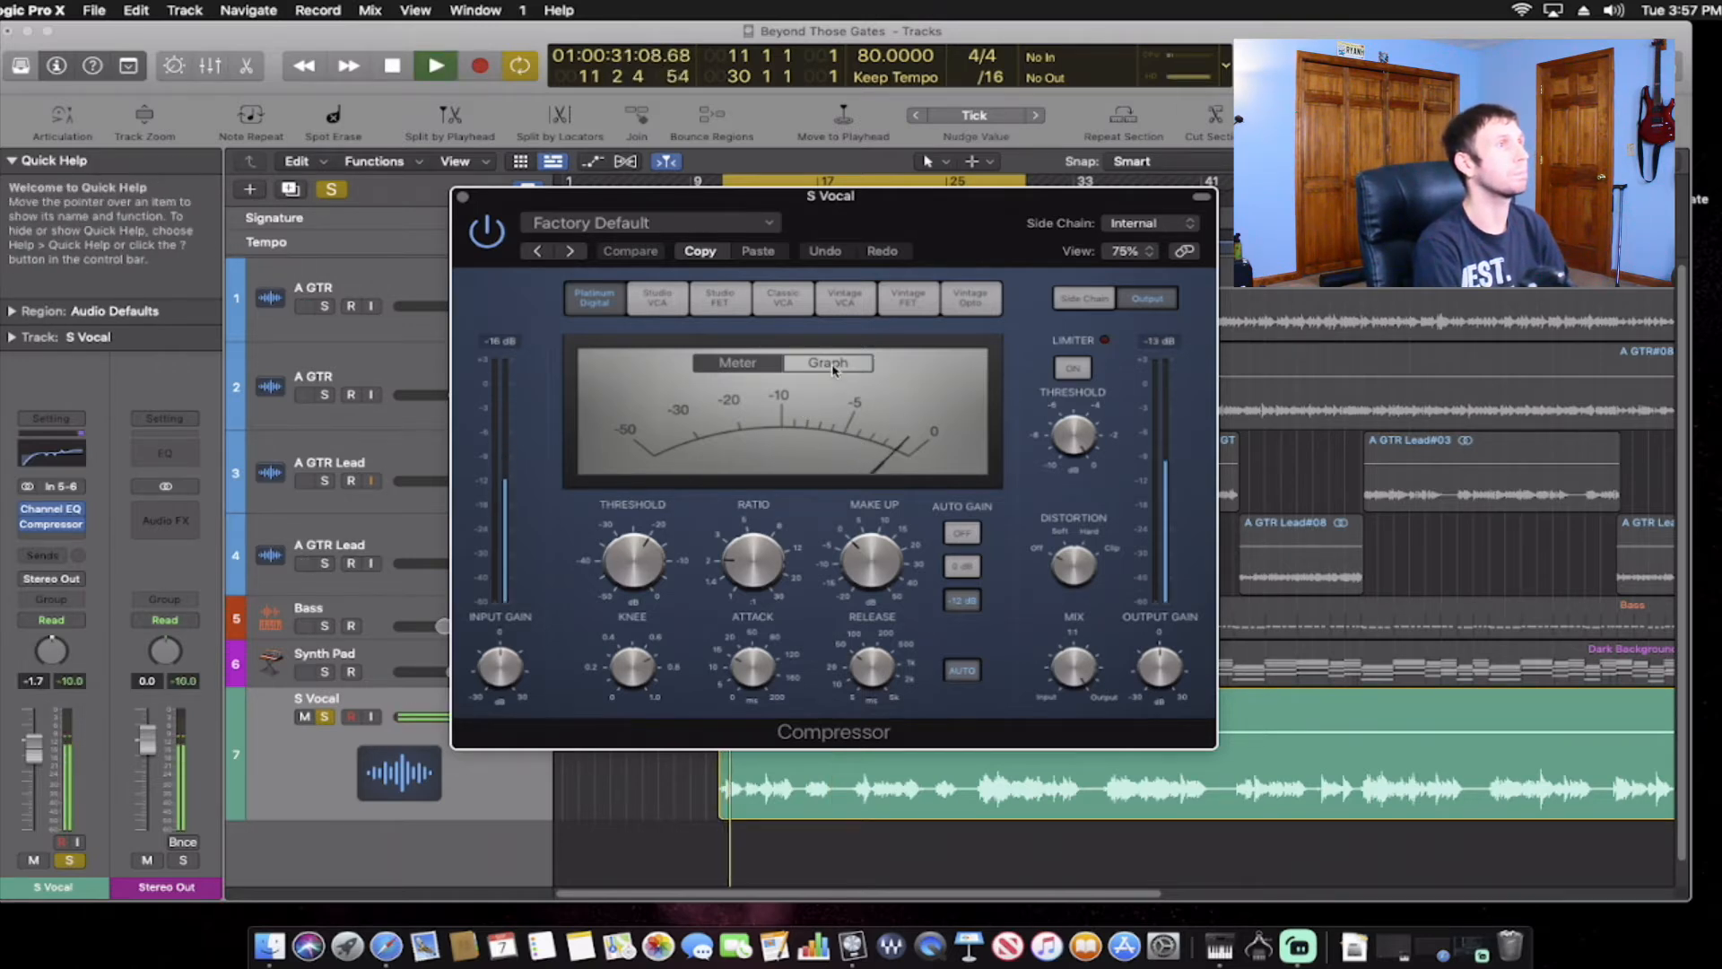
{"action": "left_click_drag", "start_coordinate": [639, 569], "coordinate": [640, 575]}
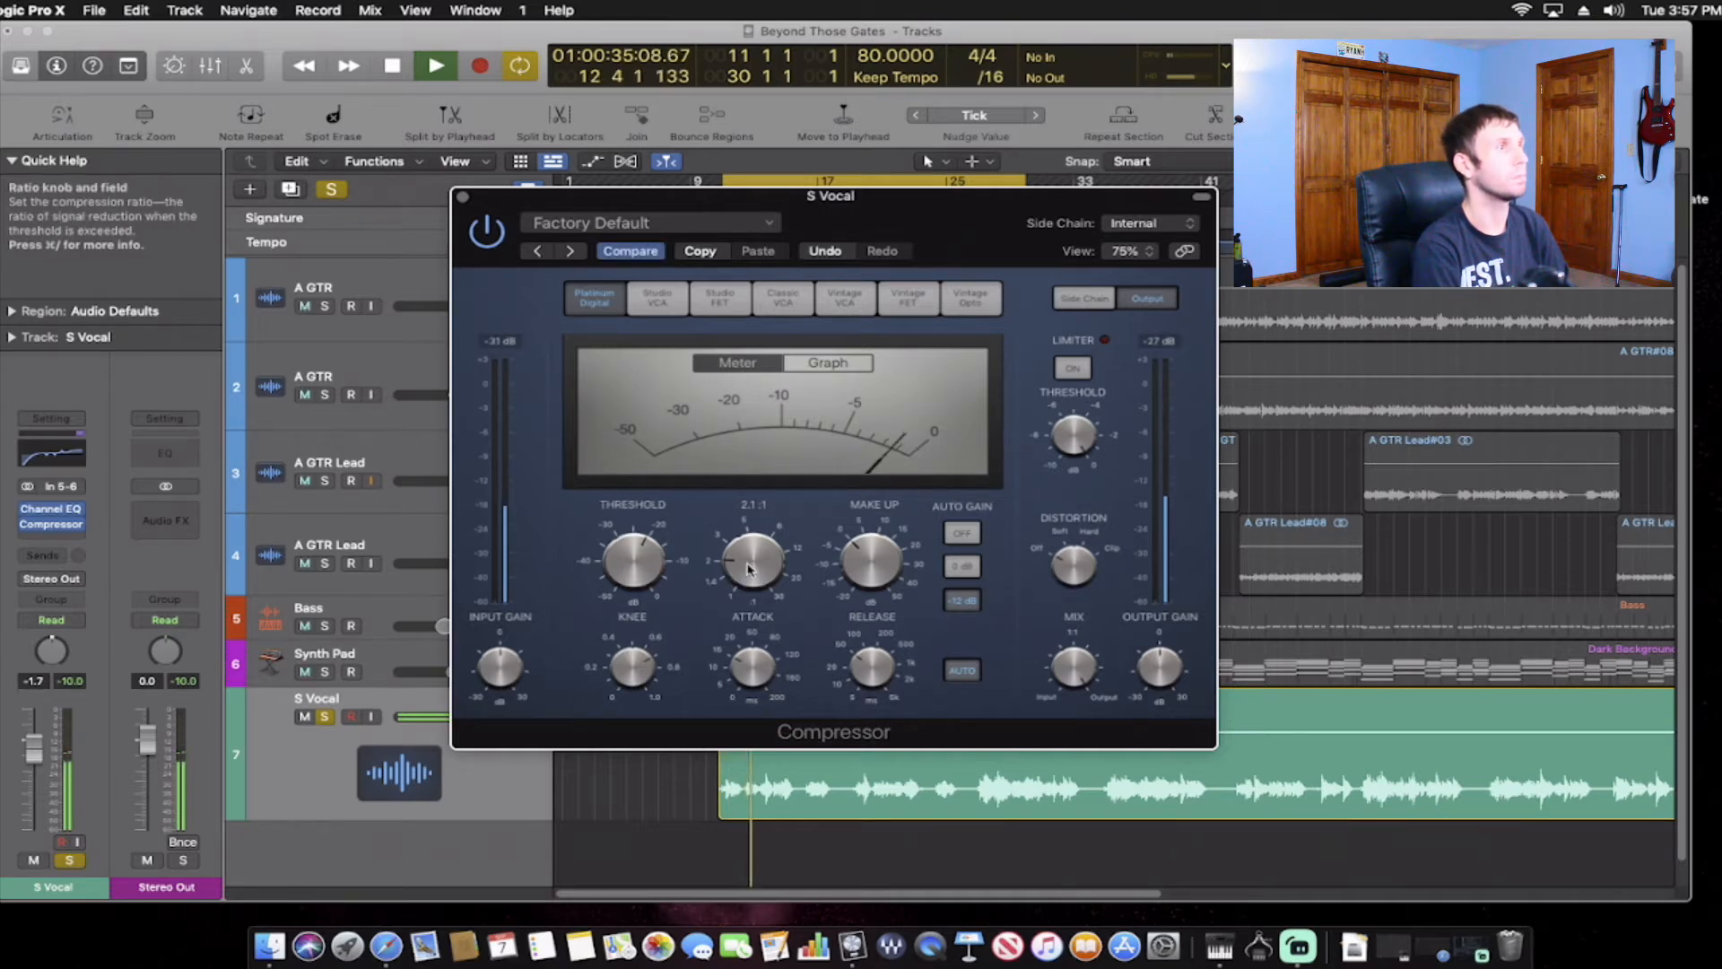
{"action": "left_click_drag", "start_coordinate": [753, 566], "coordinate": [754, 560]}
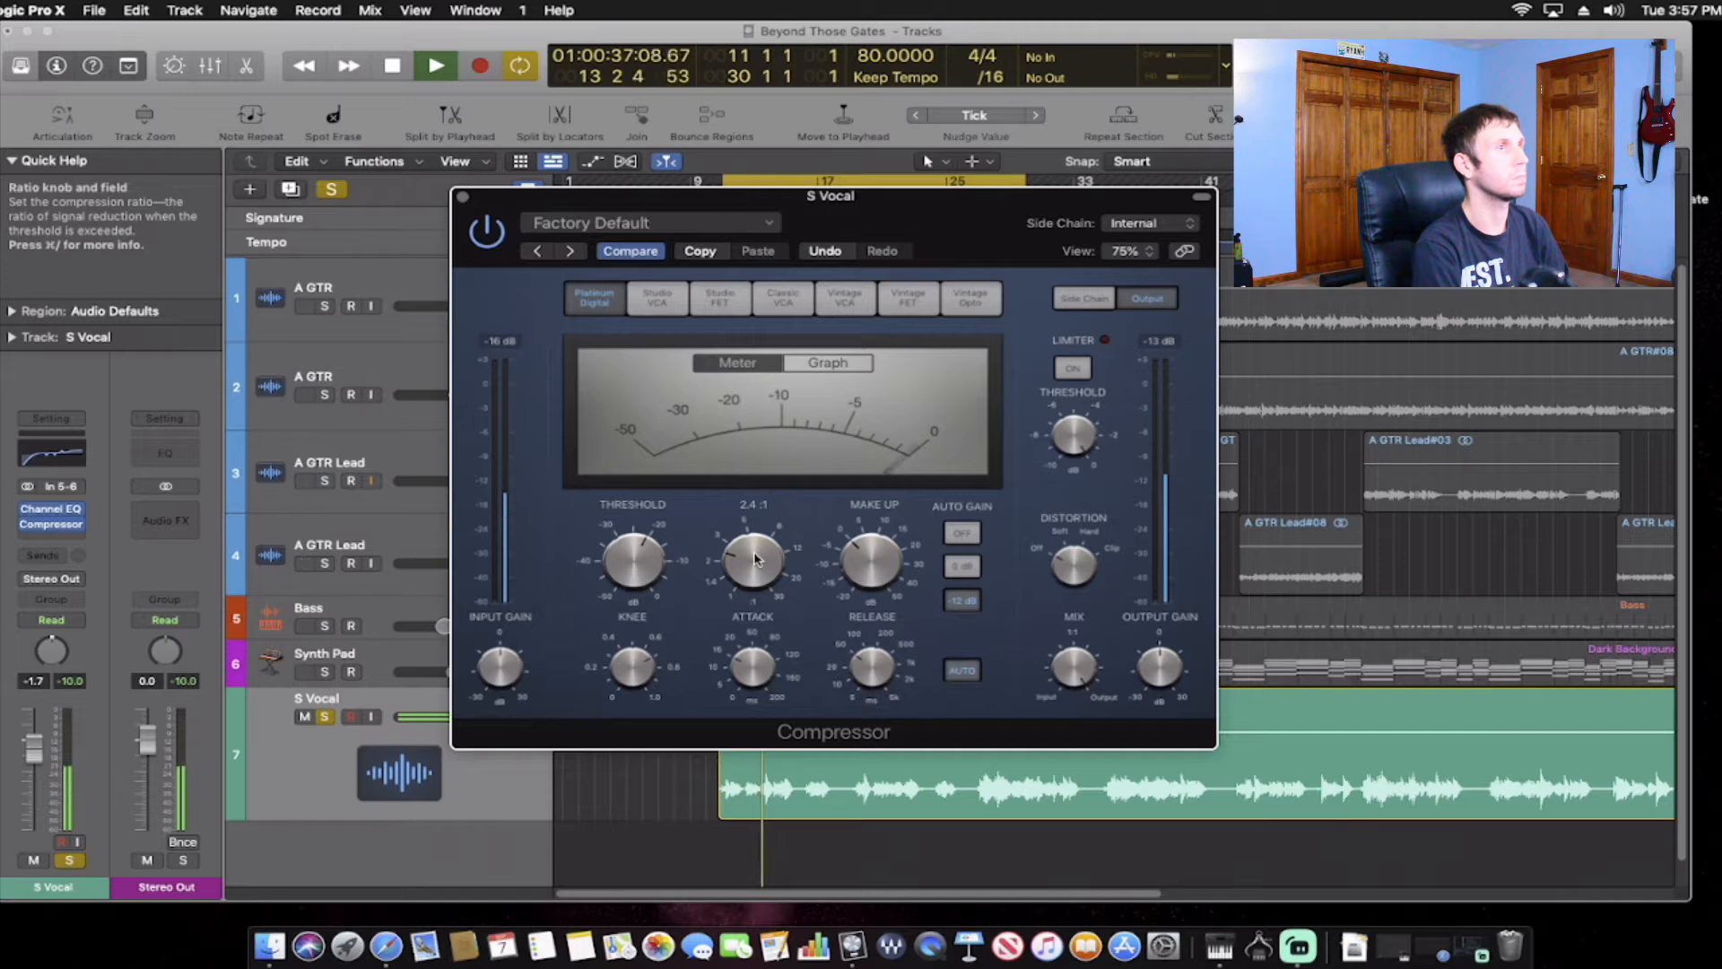
{"action": "left_click", "coordinate": [969, 533]}
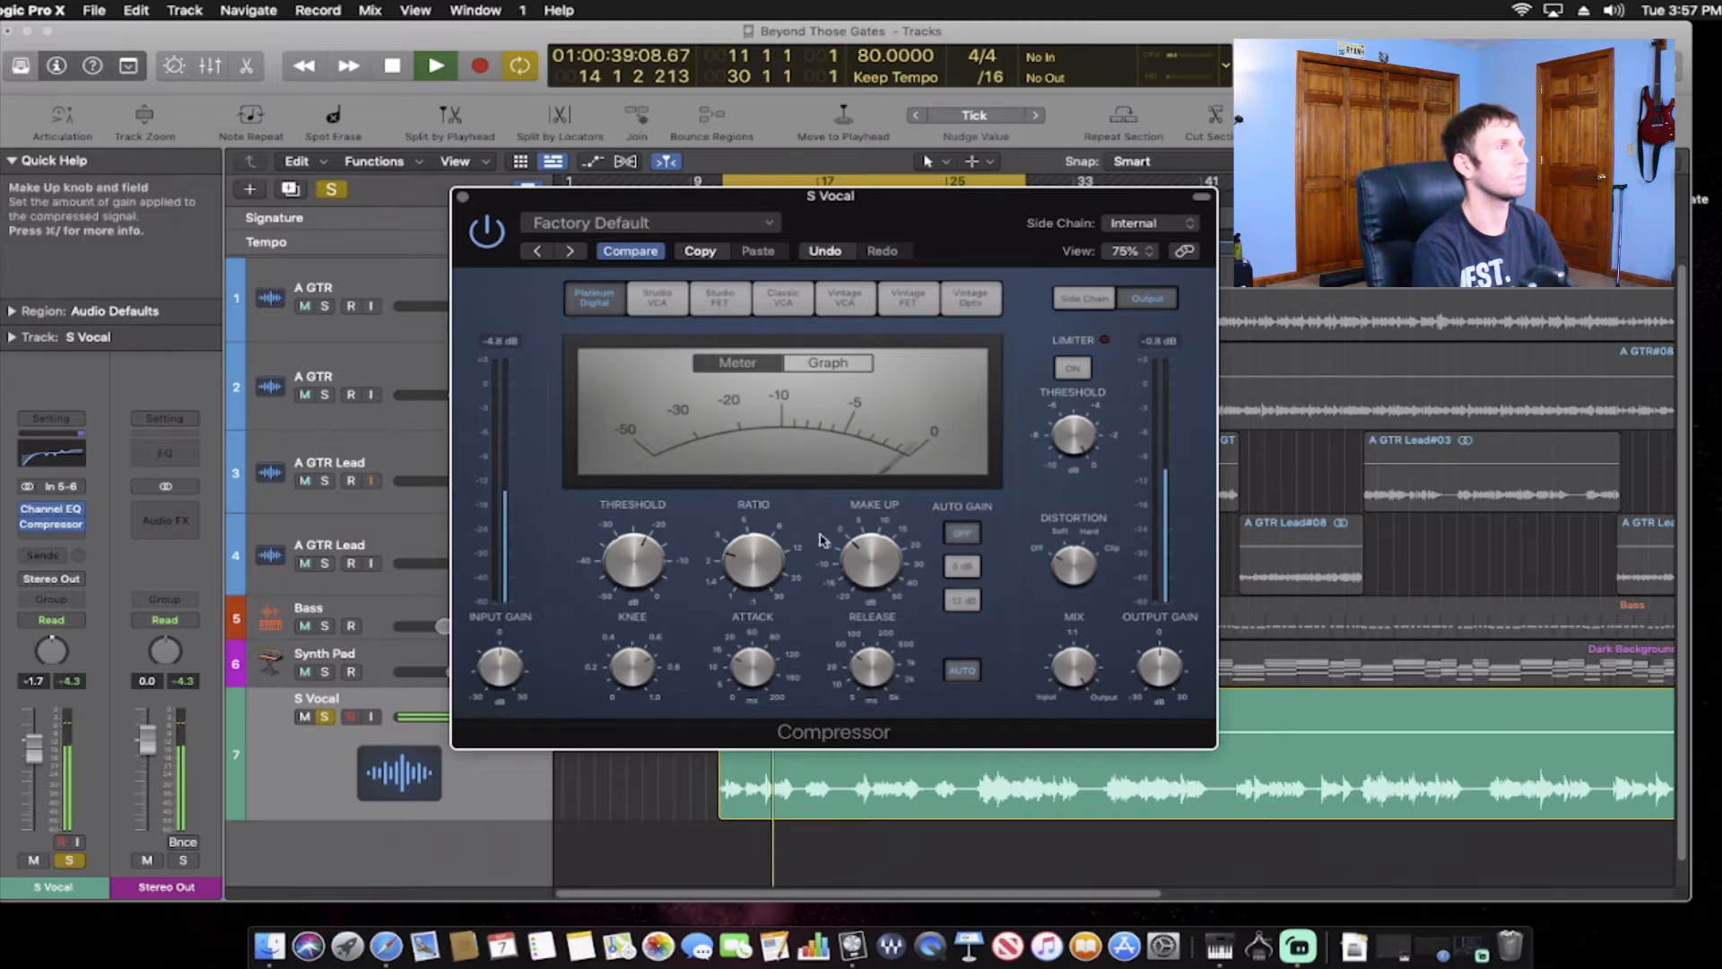
Adjust the compressor's ratio to about 2.7:1 and its threshold to about -21.5 dB by ear.
{"action": "mouse_move", "coordinate": [644, 552]}
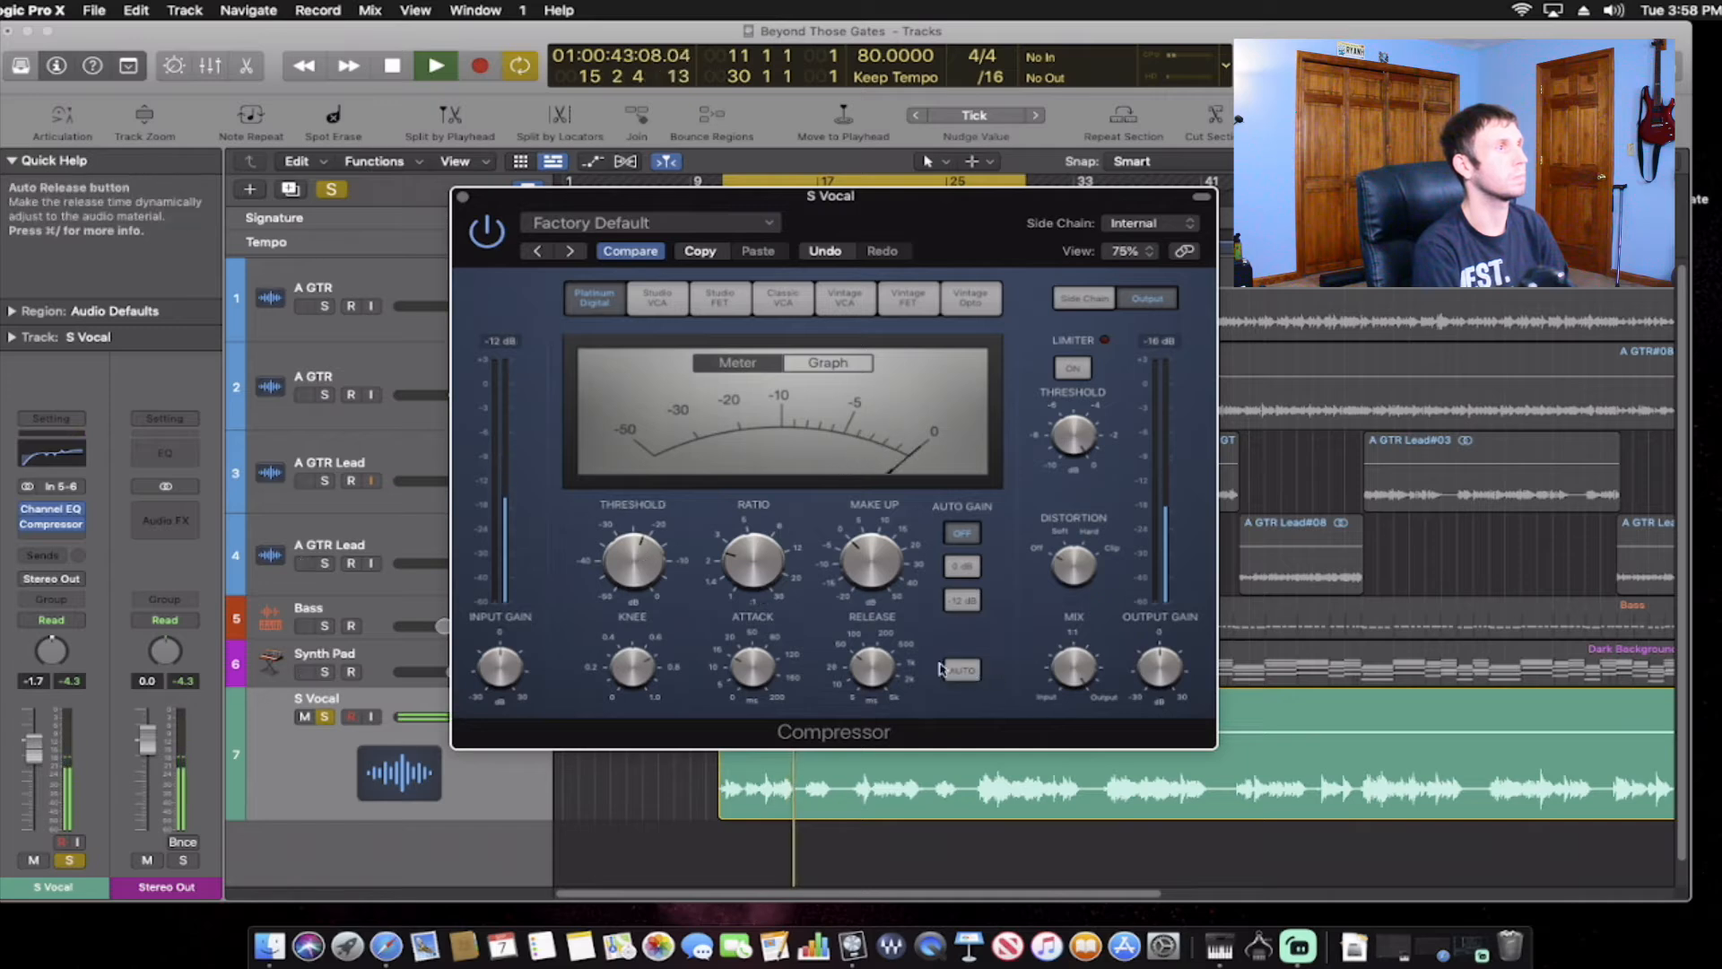
{"action": "mouse_move", "coordinate": [739, 563]}
{"action": "left_click_drag", "start_coordinate": [740, 563], "coordinate": [741, 561]}
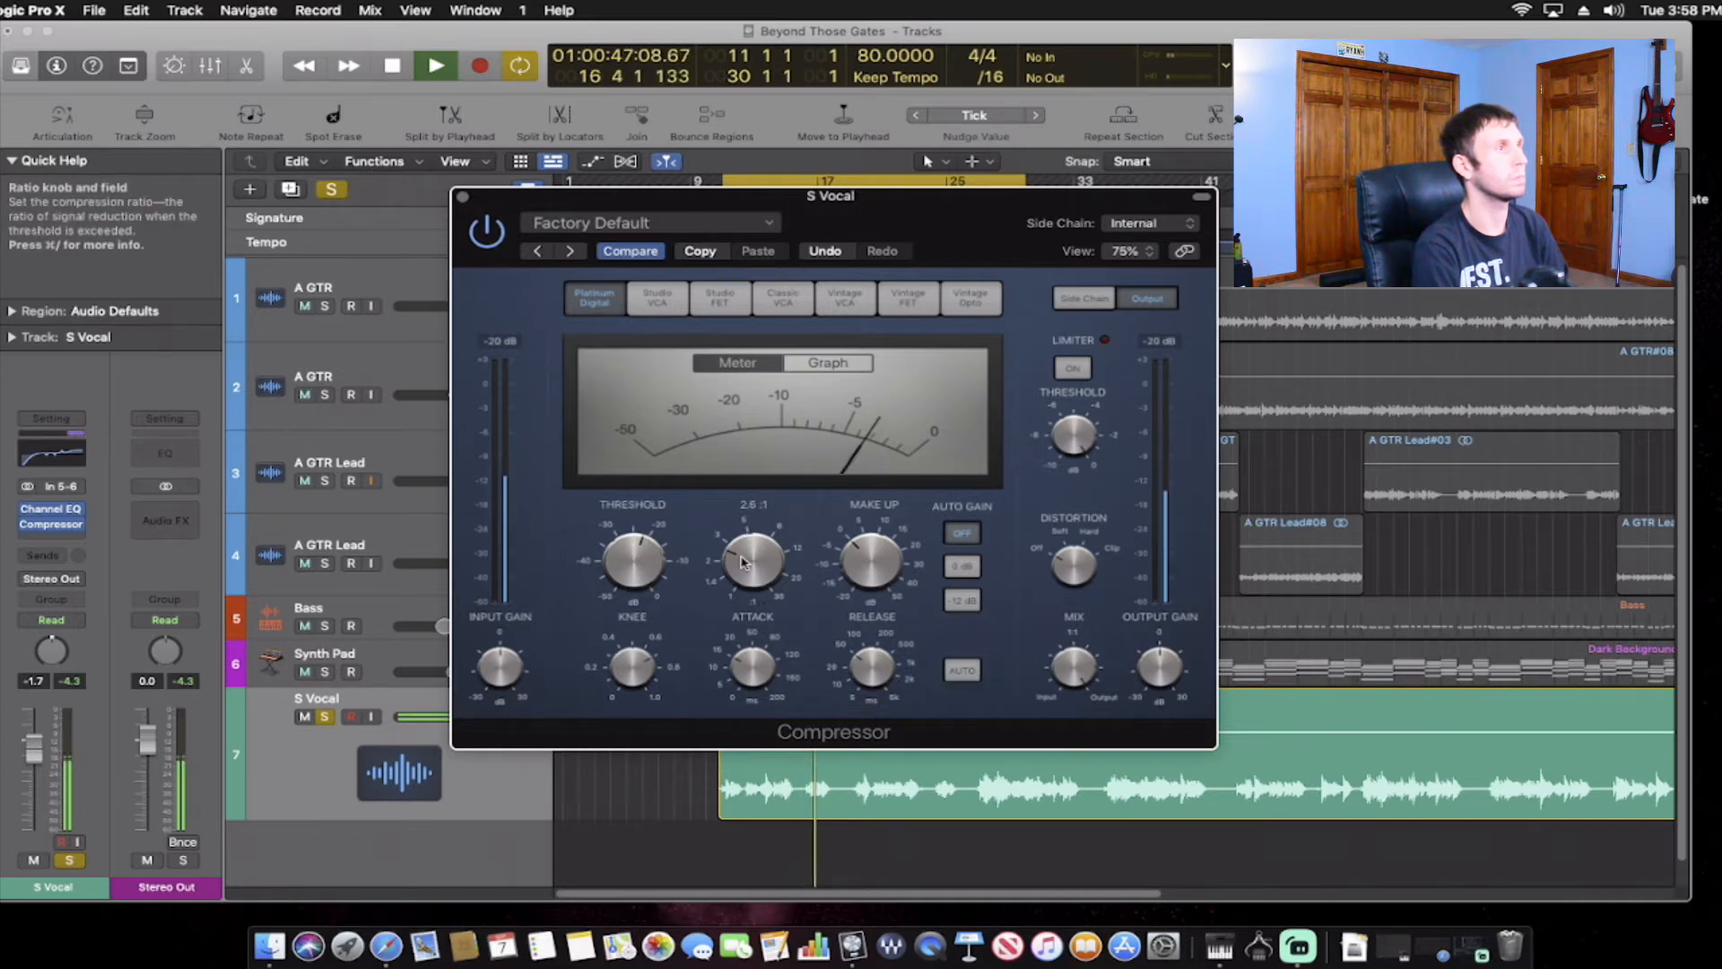
{"action": "mouse_move", "coordinate": [655, 561]}
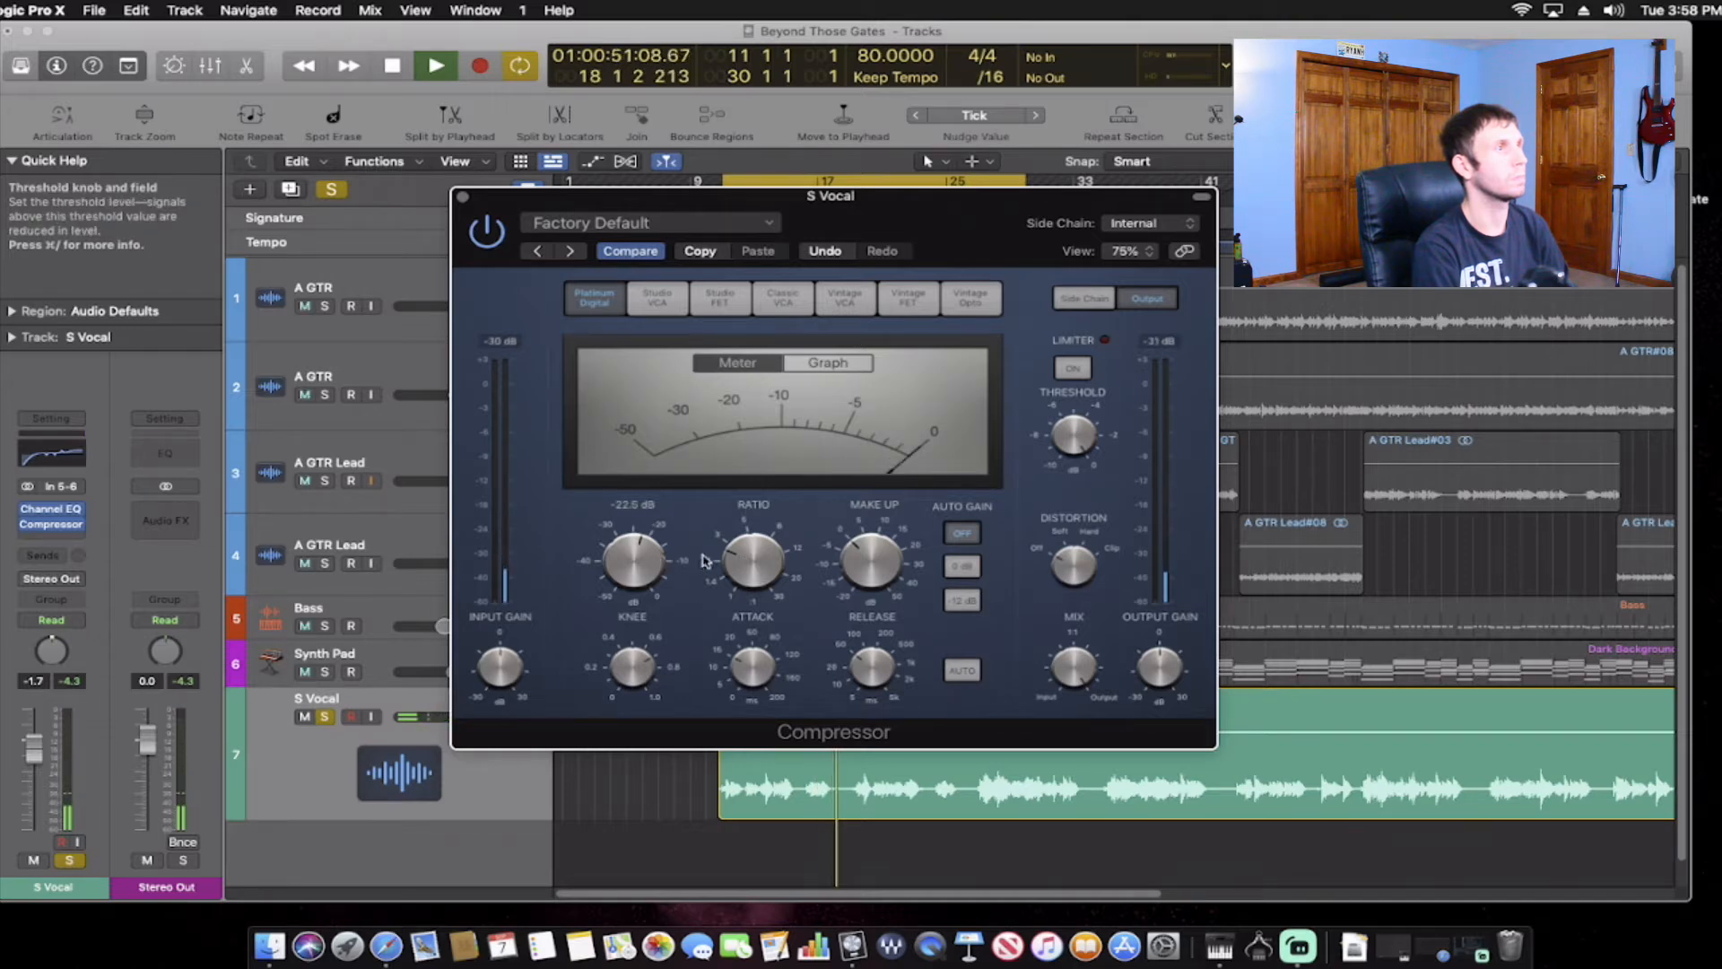
{"action": "left_click_drag", "start_coordinate": [746, 563], "coordinate": [747, 562]}
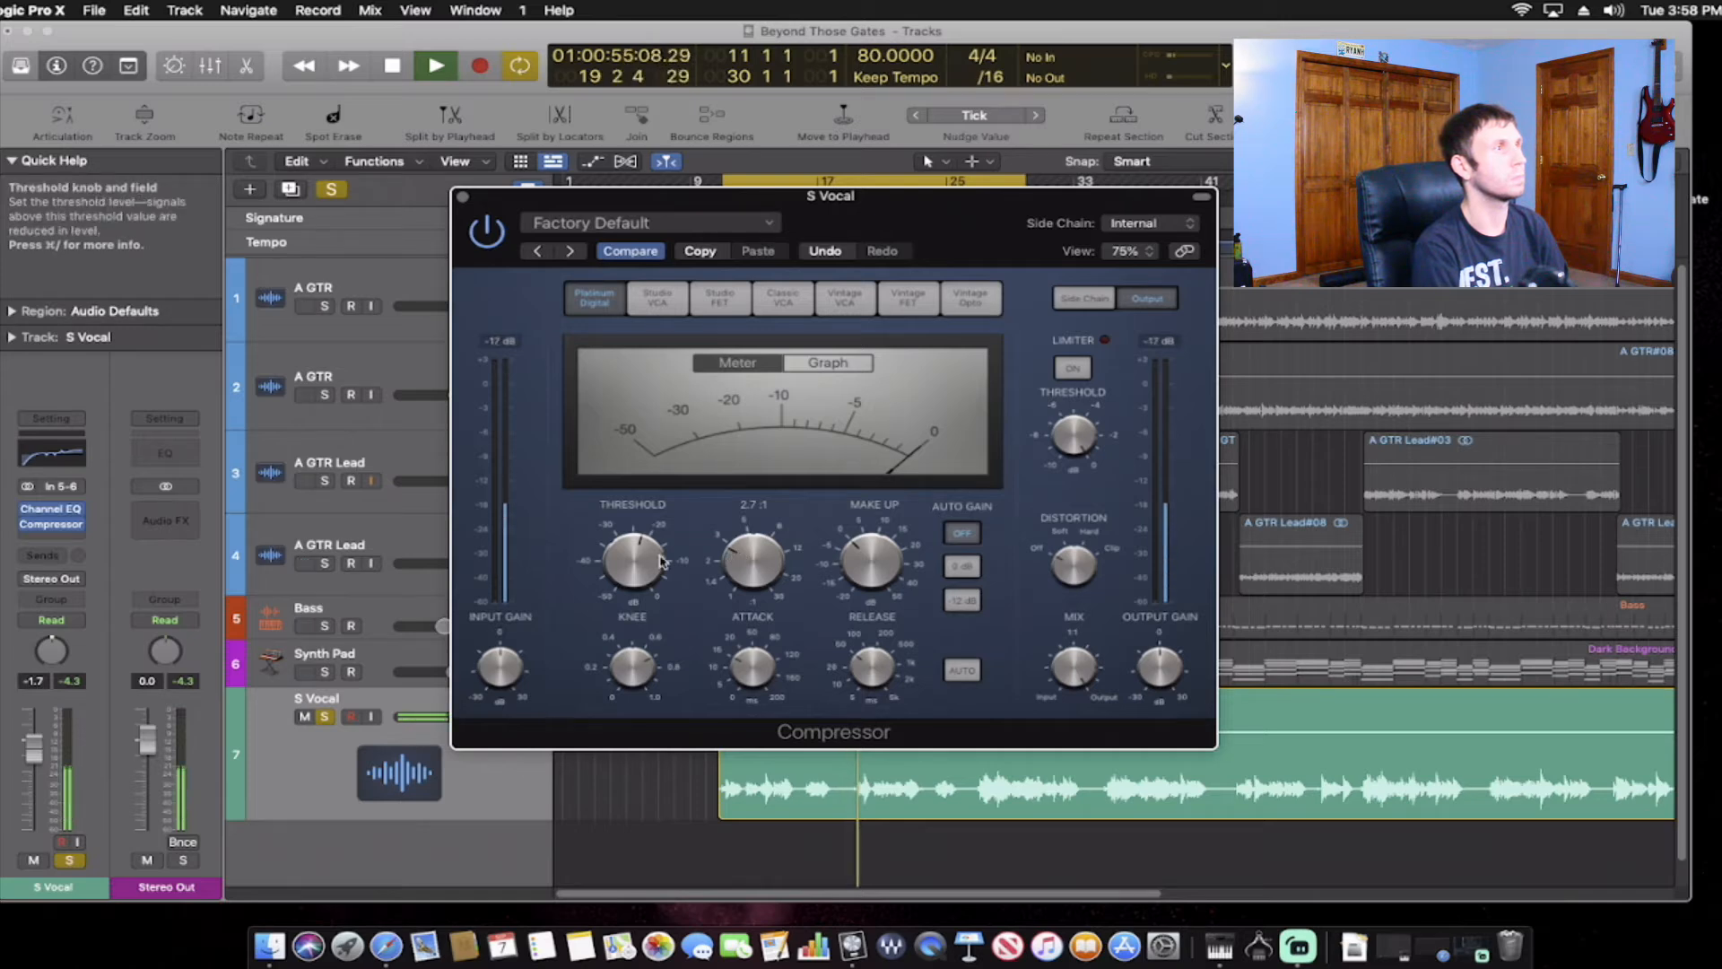
{"action": "mouse_move", "coordinate": [621, 558]}
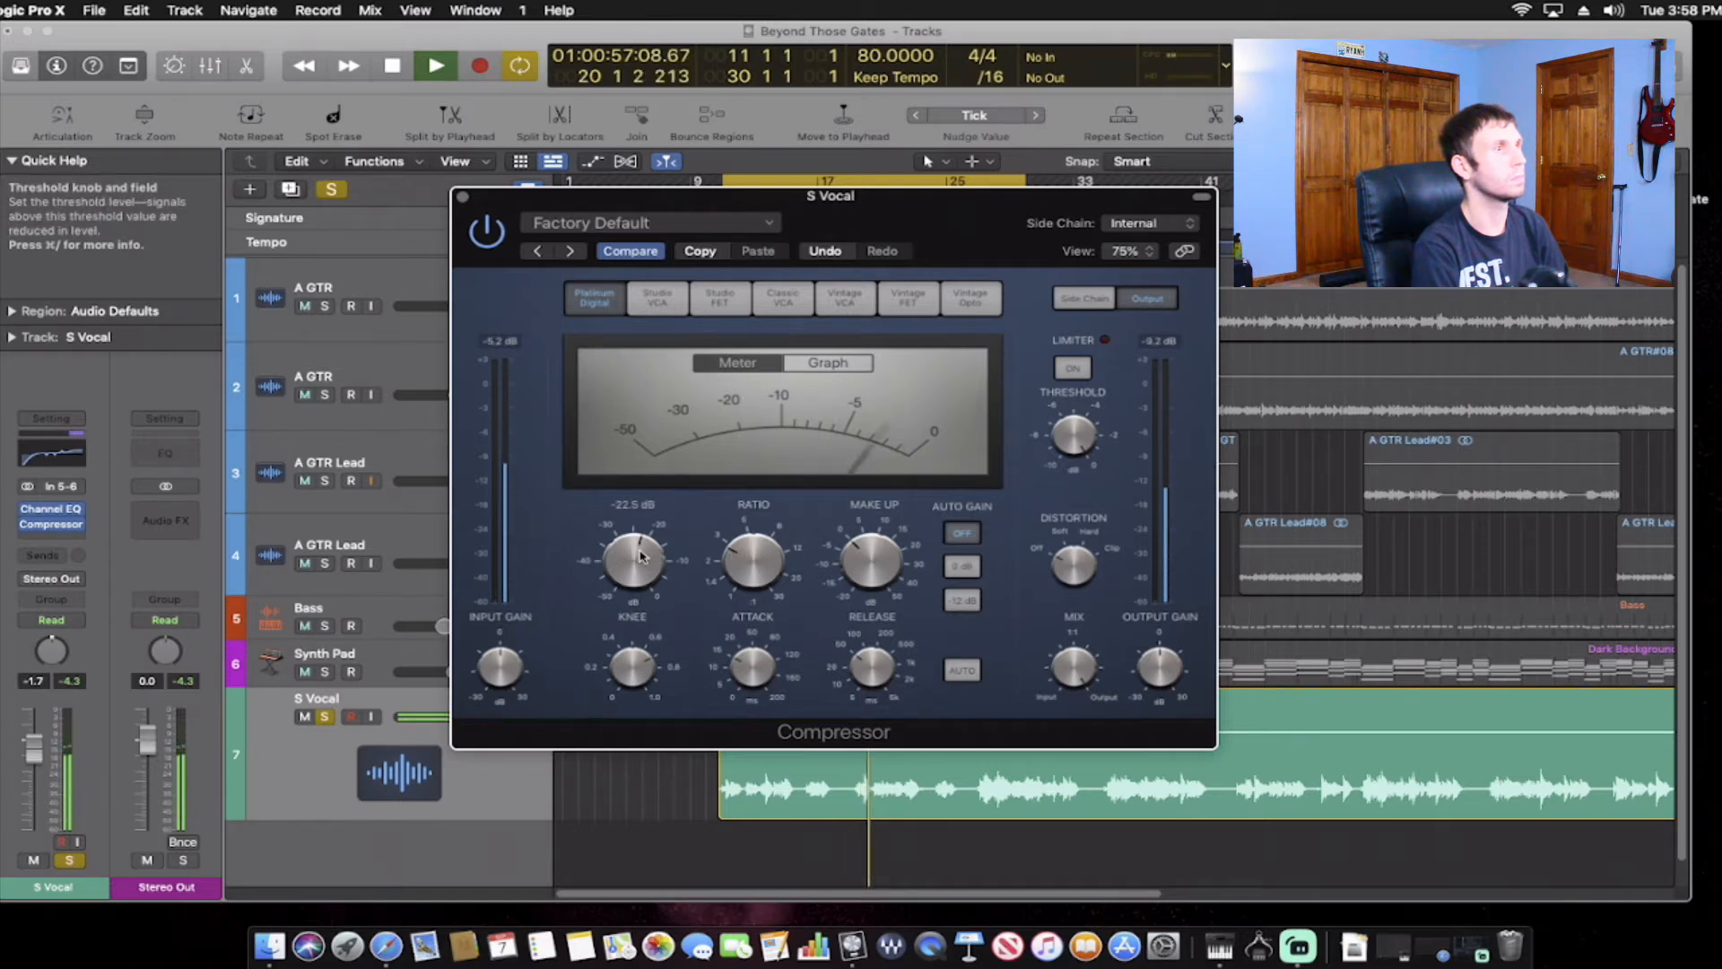
{"action": "left_click_drag", "start_coordinate": [641, 556], "coordinate": [654, 560]}
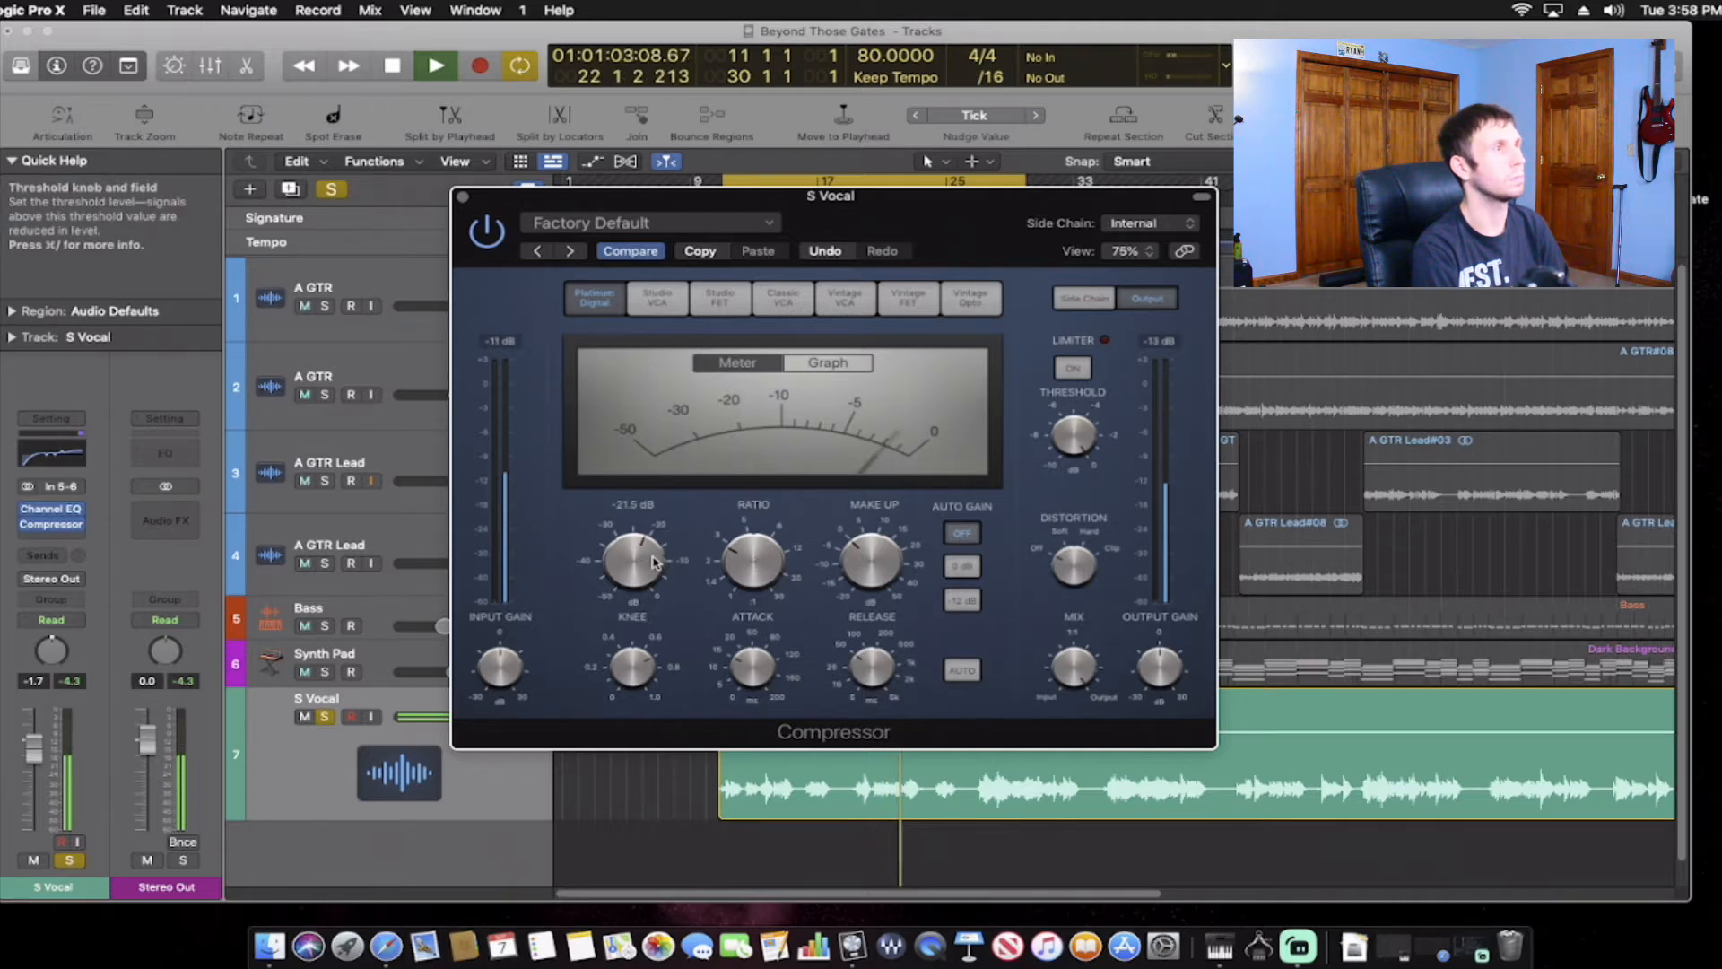
Shorten the compressor's attack time and lengthen its release to about 68 ms.
{"action": "mouse_move", "coordinate": [765, 675]}
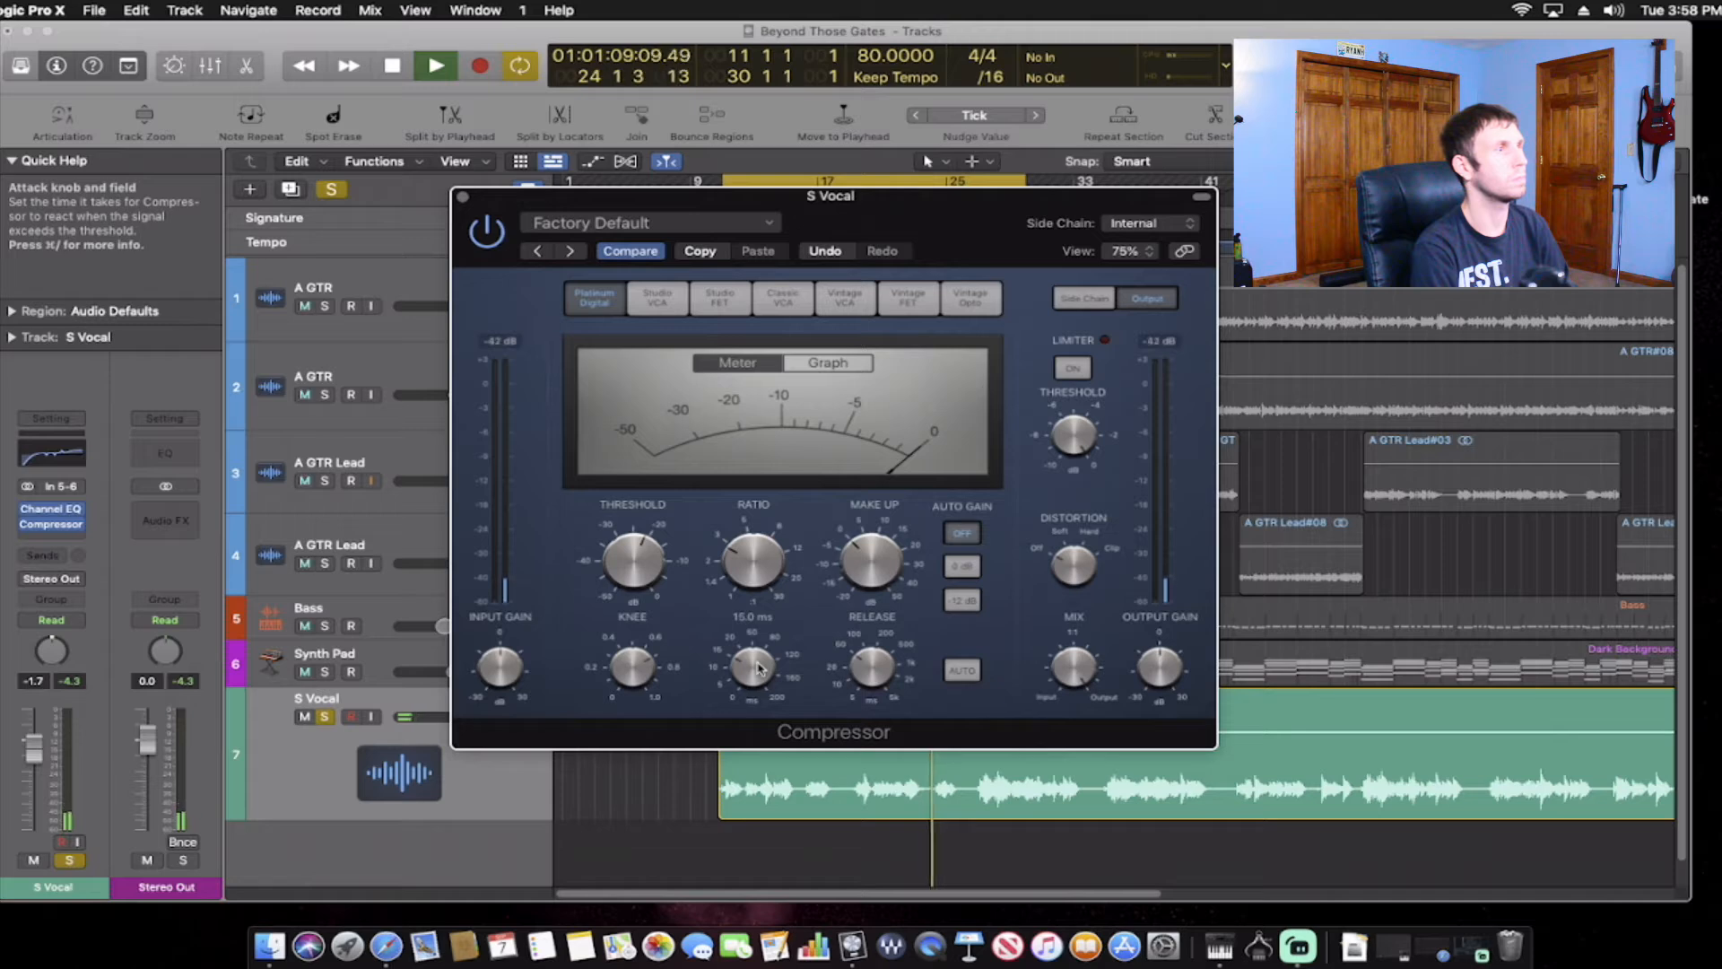
{"action": "left_click_drag", "start_coordinate": [758, 668], "coordinate": [752, 679]}
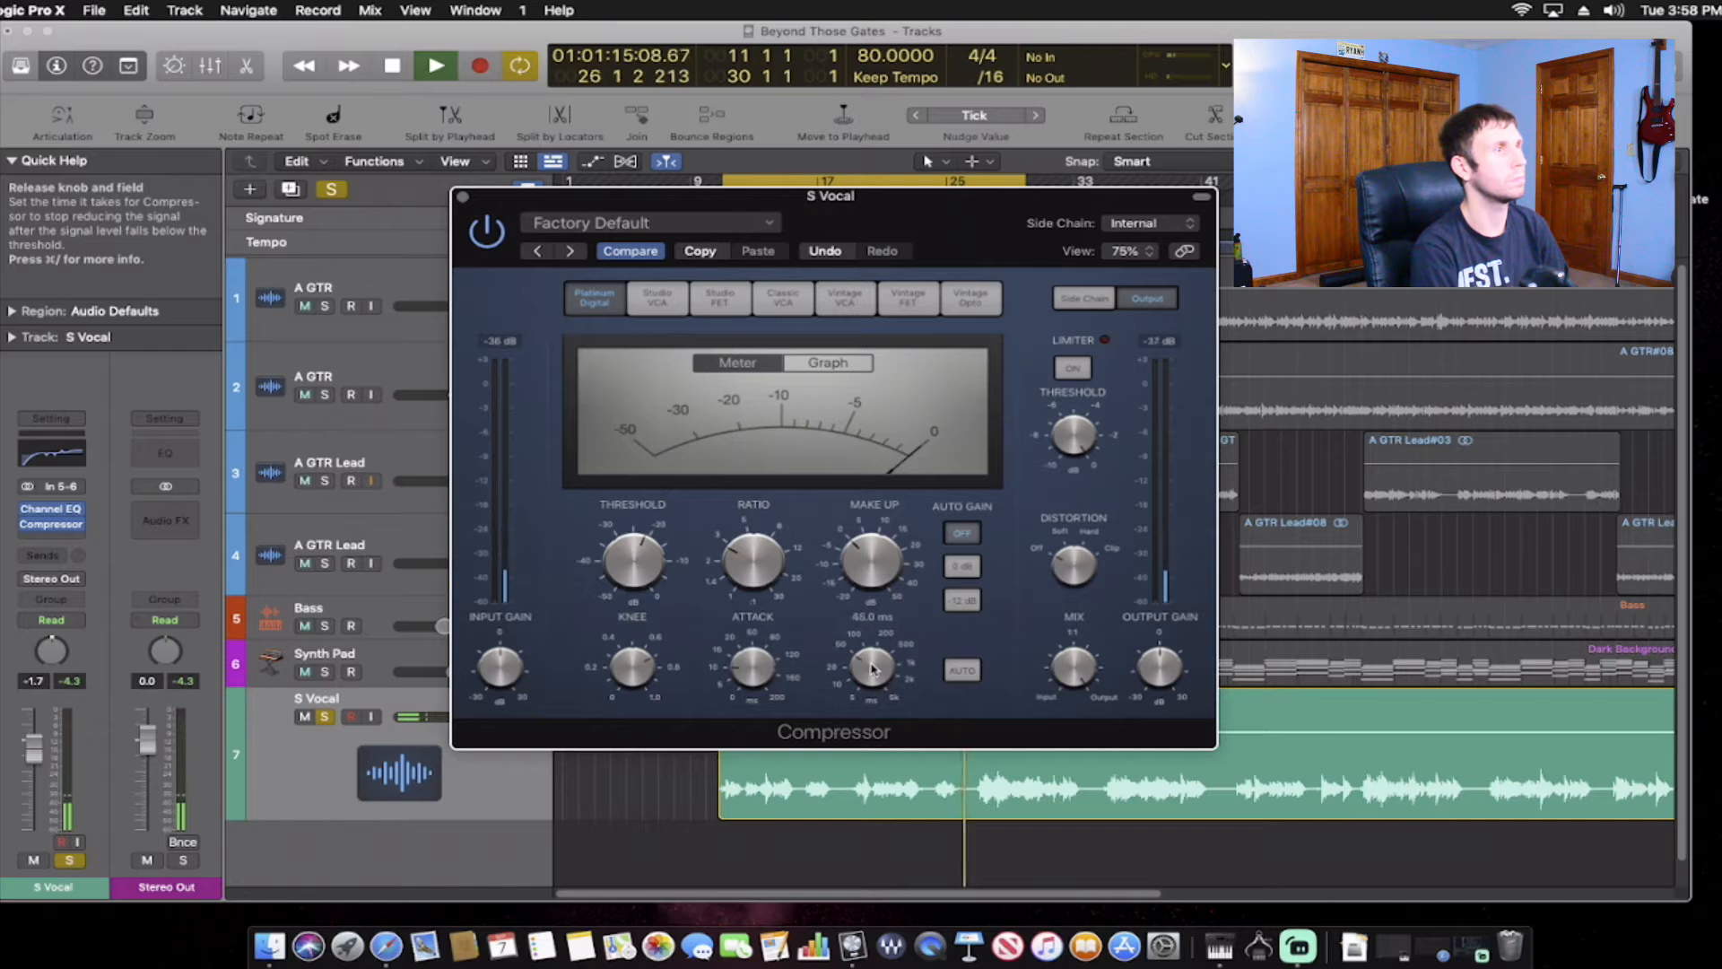
{"action": "scroll", "coordinate": [873, 664], "scroll_direction": "up", "scroll_amount": 8}
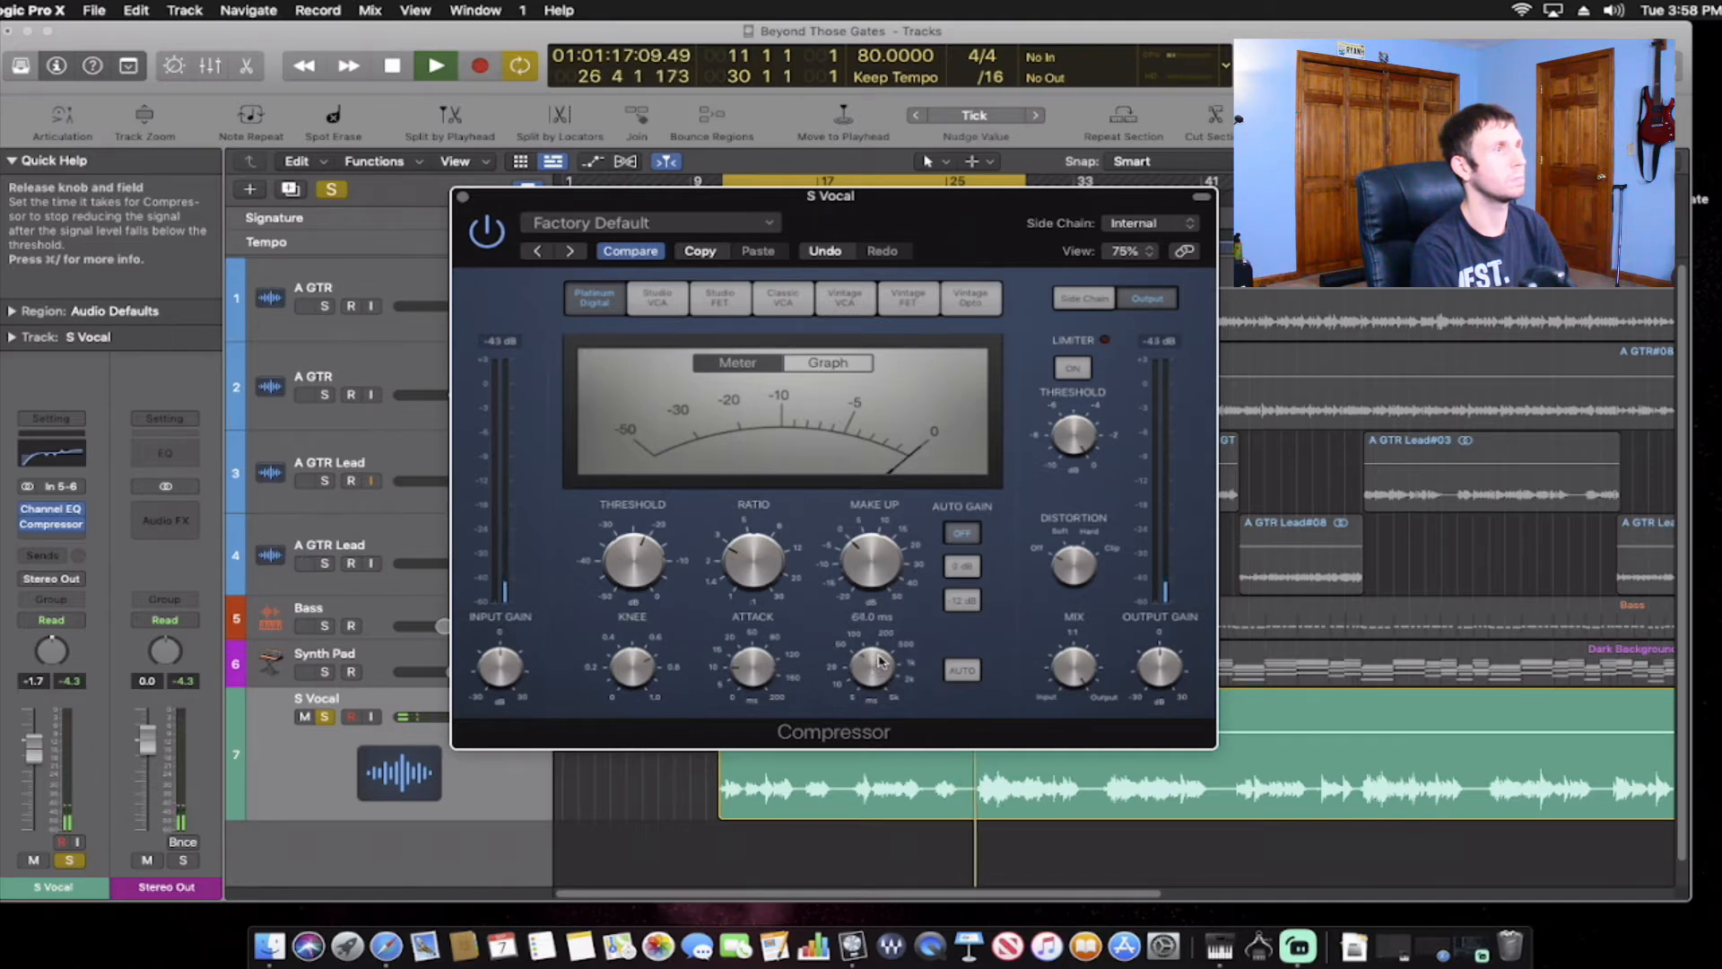
{"action": "scroll", "coordinate": [875, 664], "scroll_direction": "up", "scroll_amount": 3}
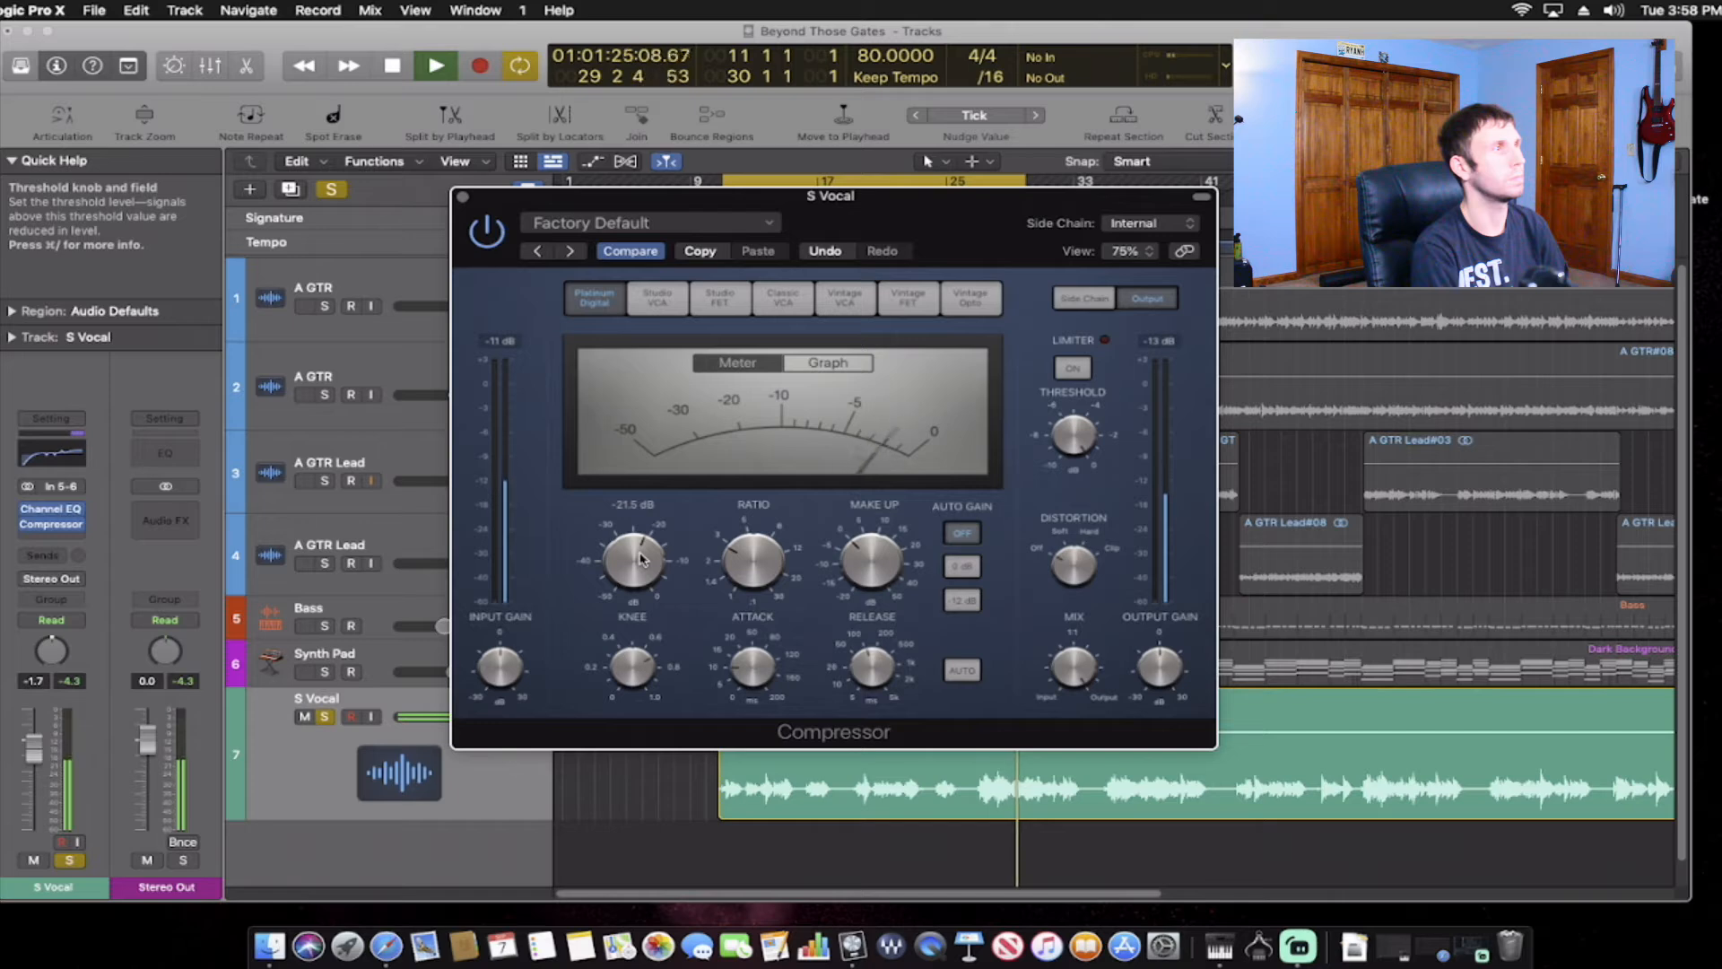
Raise the compressor's threshold to about -20.5 dB and its ratio to about 2.9:1, and stop playback.
{"action": "scroll", "coordinate": [643, 556], "scroll_direction": "up", "scroll_amount": 2}
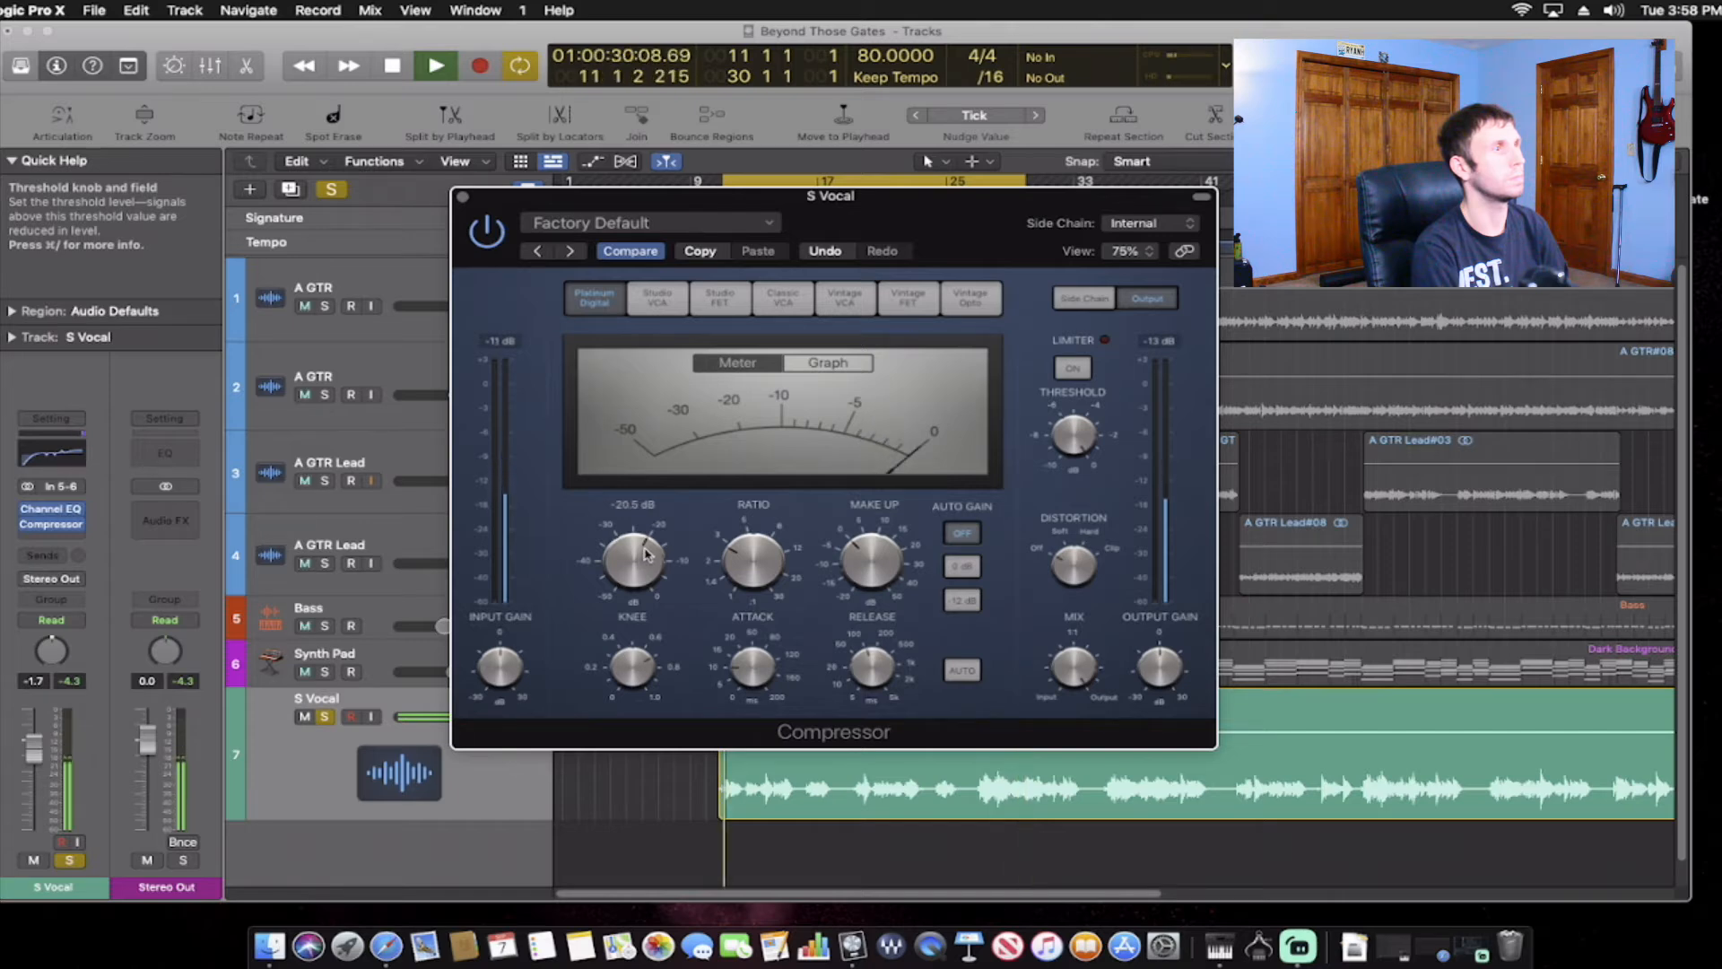
{"action": "scroll", "coordinate": [642, 556], "scroll_direction": "up", "scroll_amount": 1}
{"action": "scroll", "coordinate": [640, 563], "scroll_direction": "down", "scroll_amount": 1}
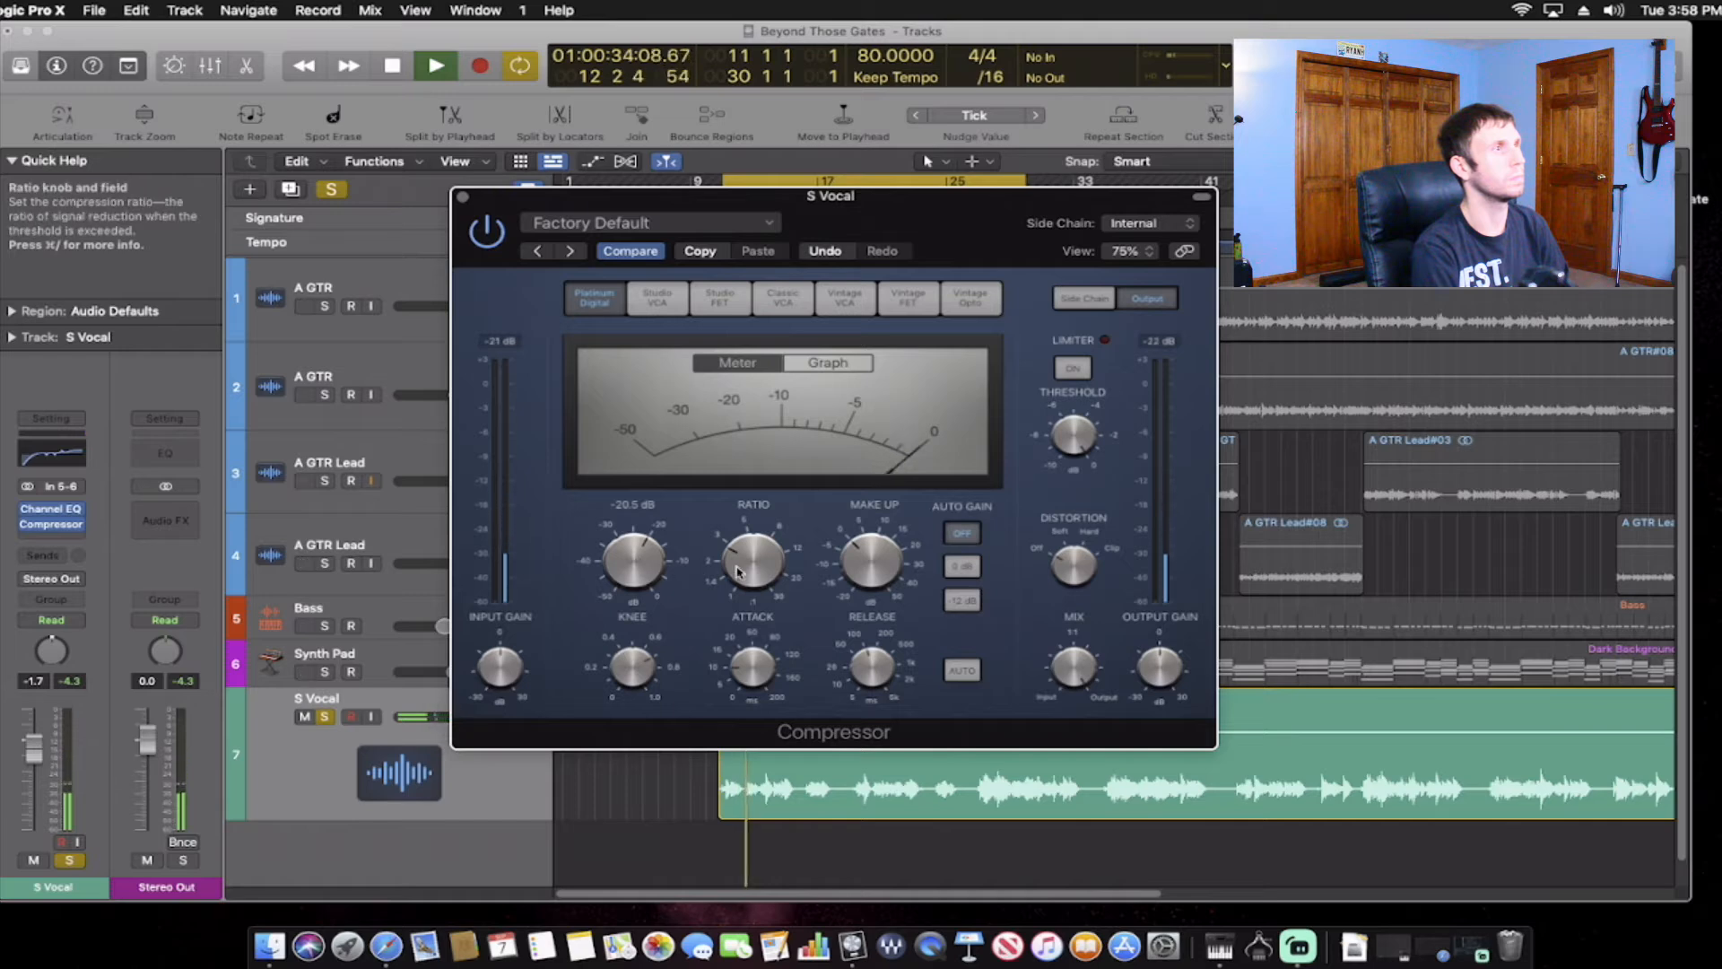
{"action": "mouse_move", "coordinate": [751, 563]}
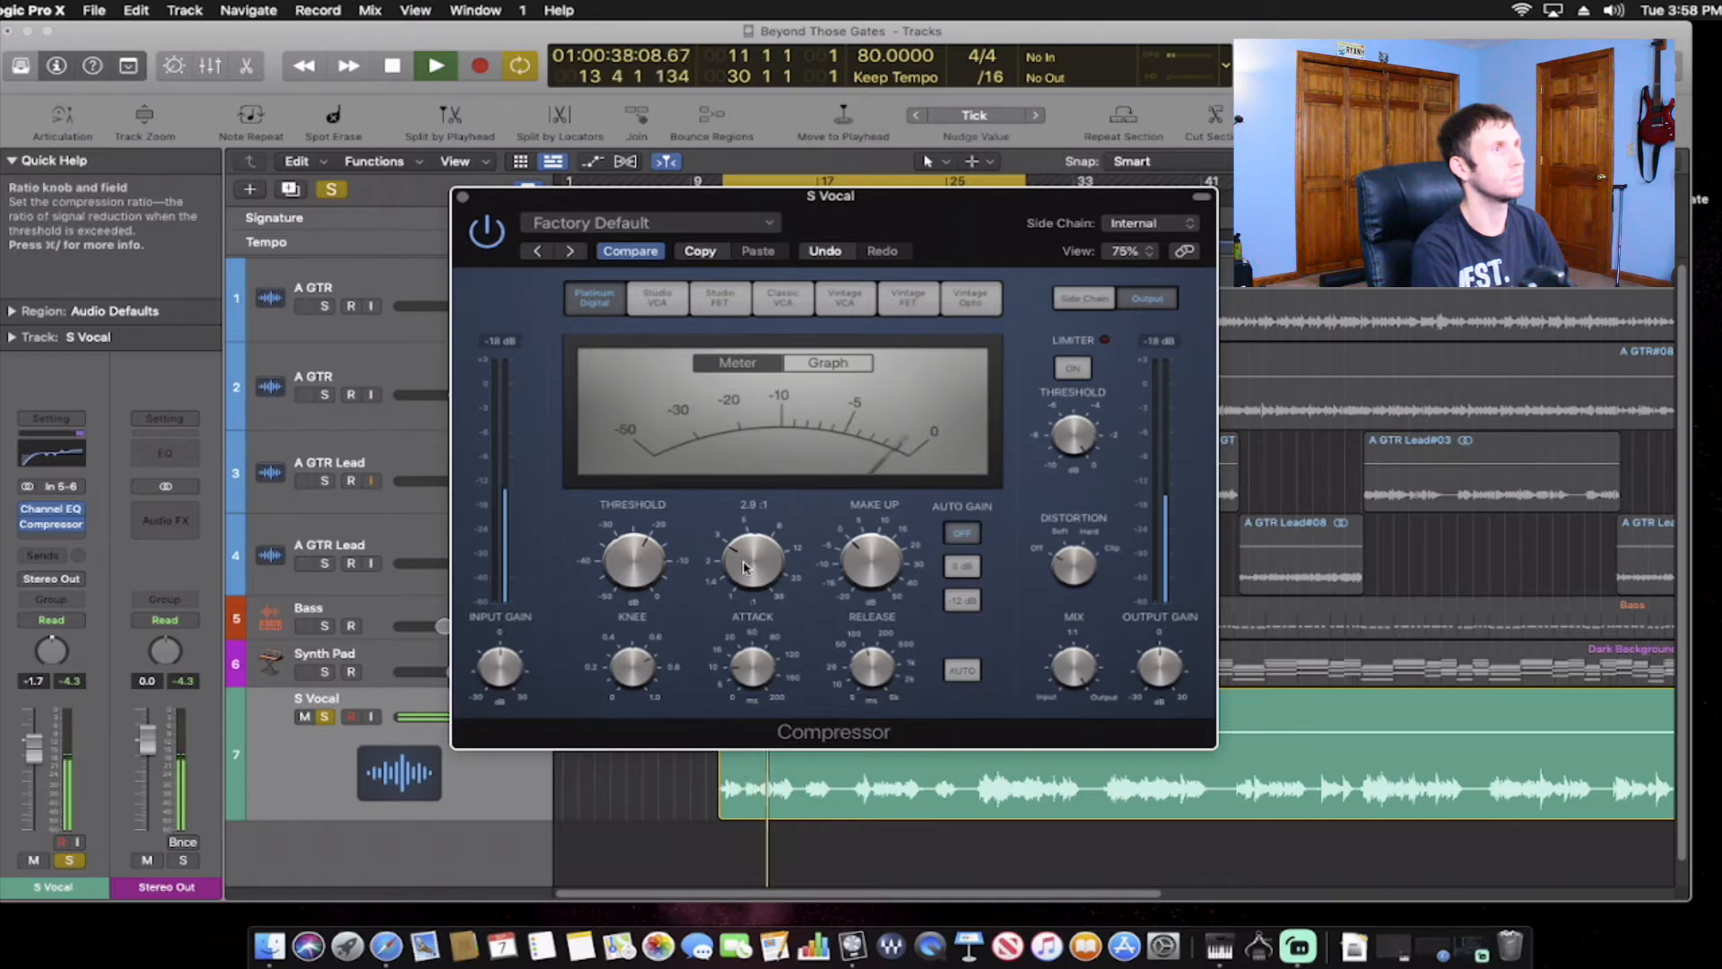
{"action": "scroll", "coordinate": [742, 565], "scroll_direction": "up", "scroll_amount": 1}
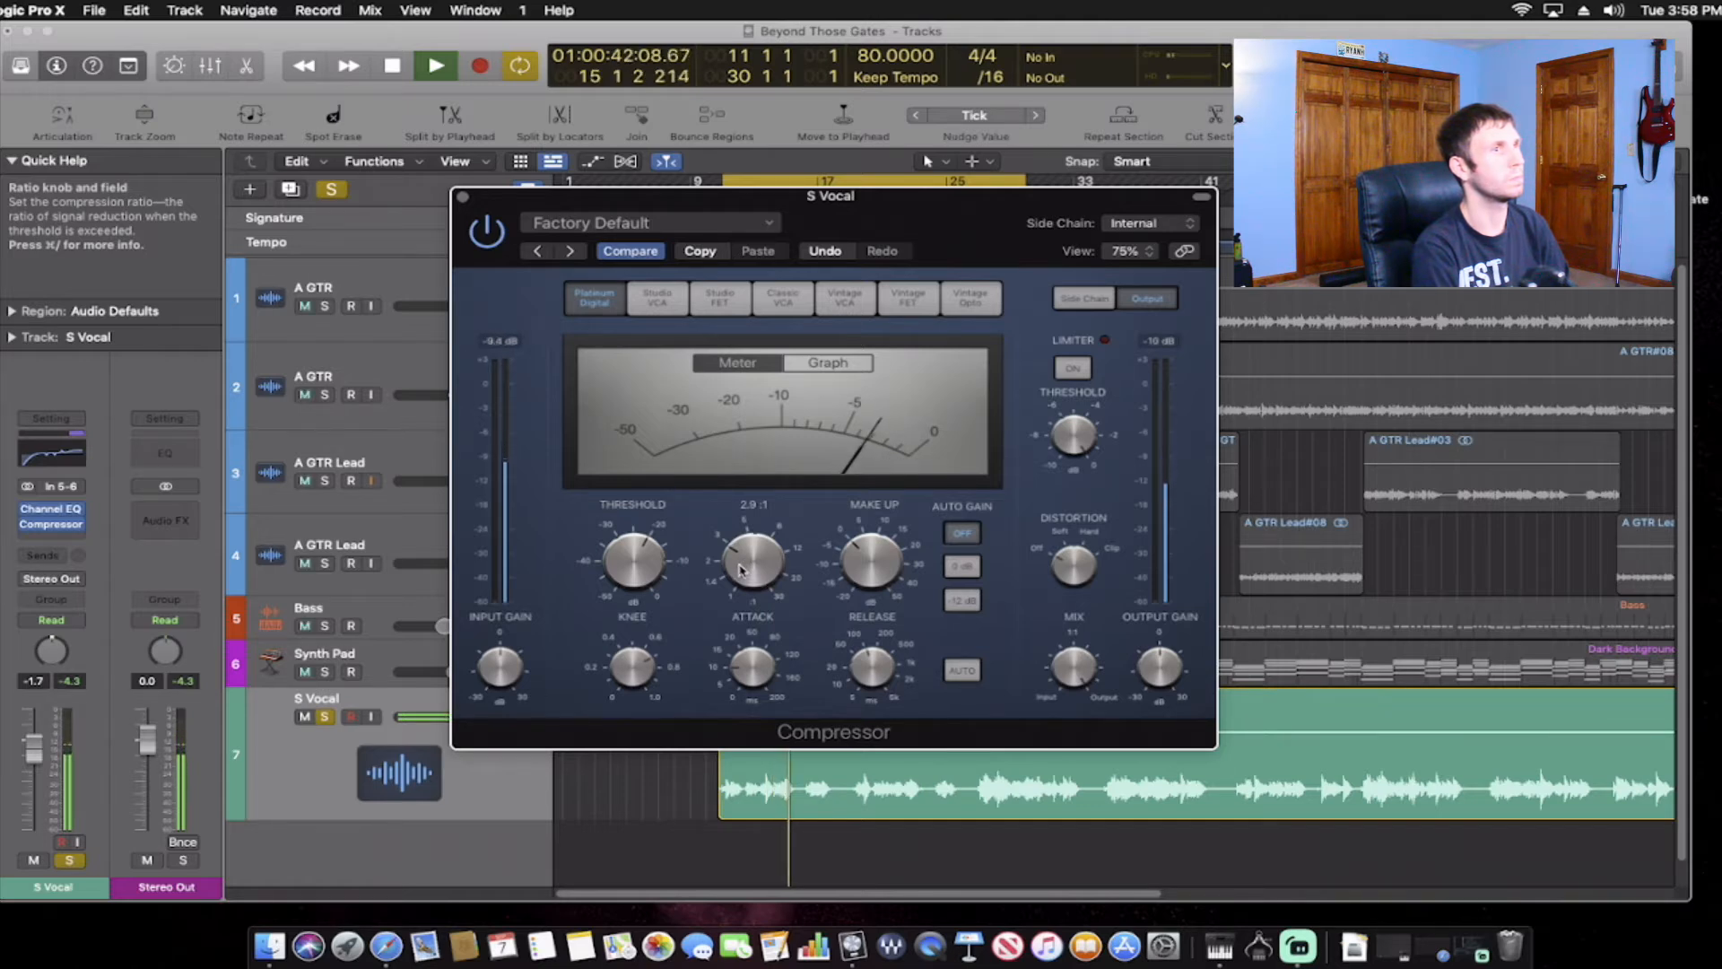
{"action": "key", "text": "space"}
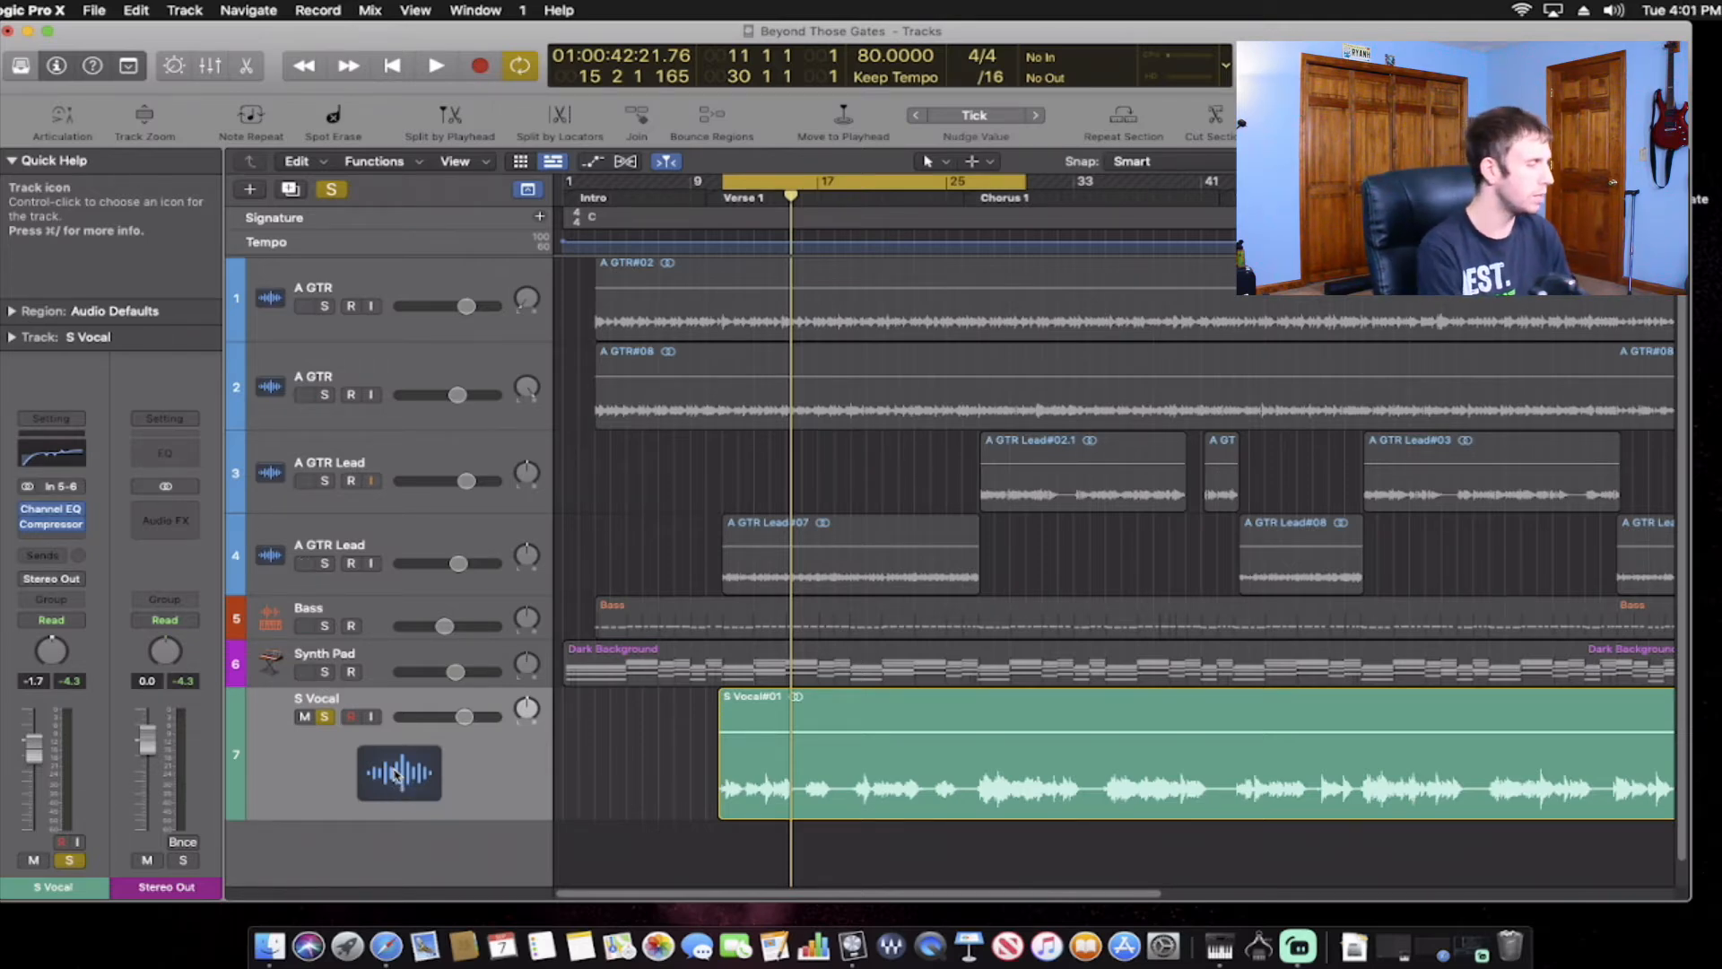
Show the mixer and add a send from the S Vocal channel to the unused Bus 4.
{"action": "key", "text": "x"}
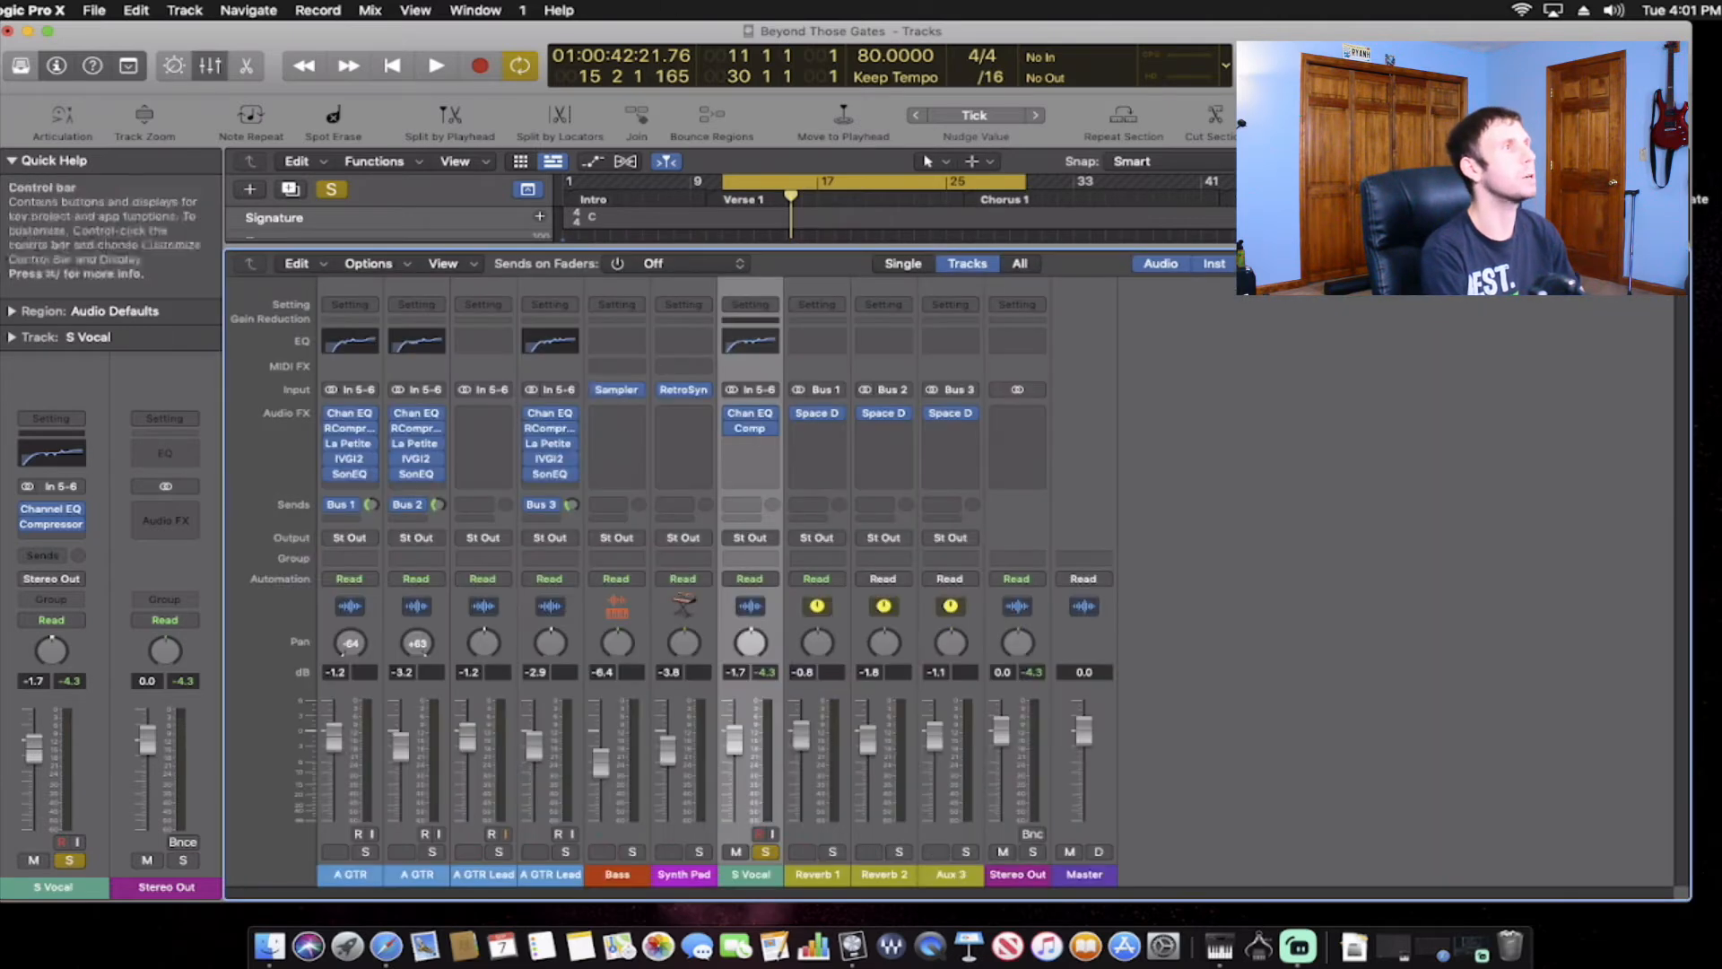
{"action": "left_click", "coordinate": [752, 510]}
{"action": "mouse_move", "coordinate": [758, 527]}
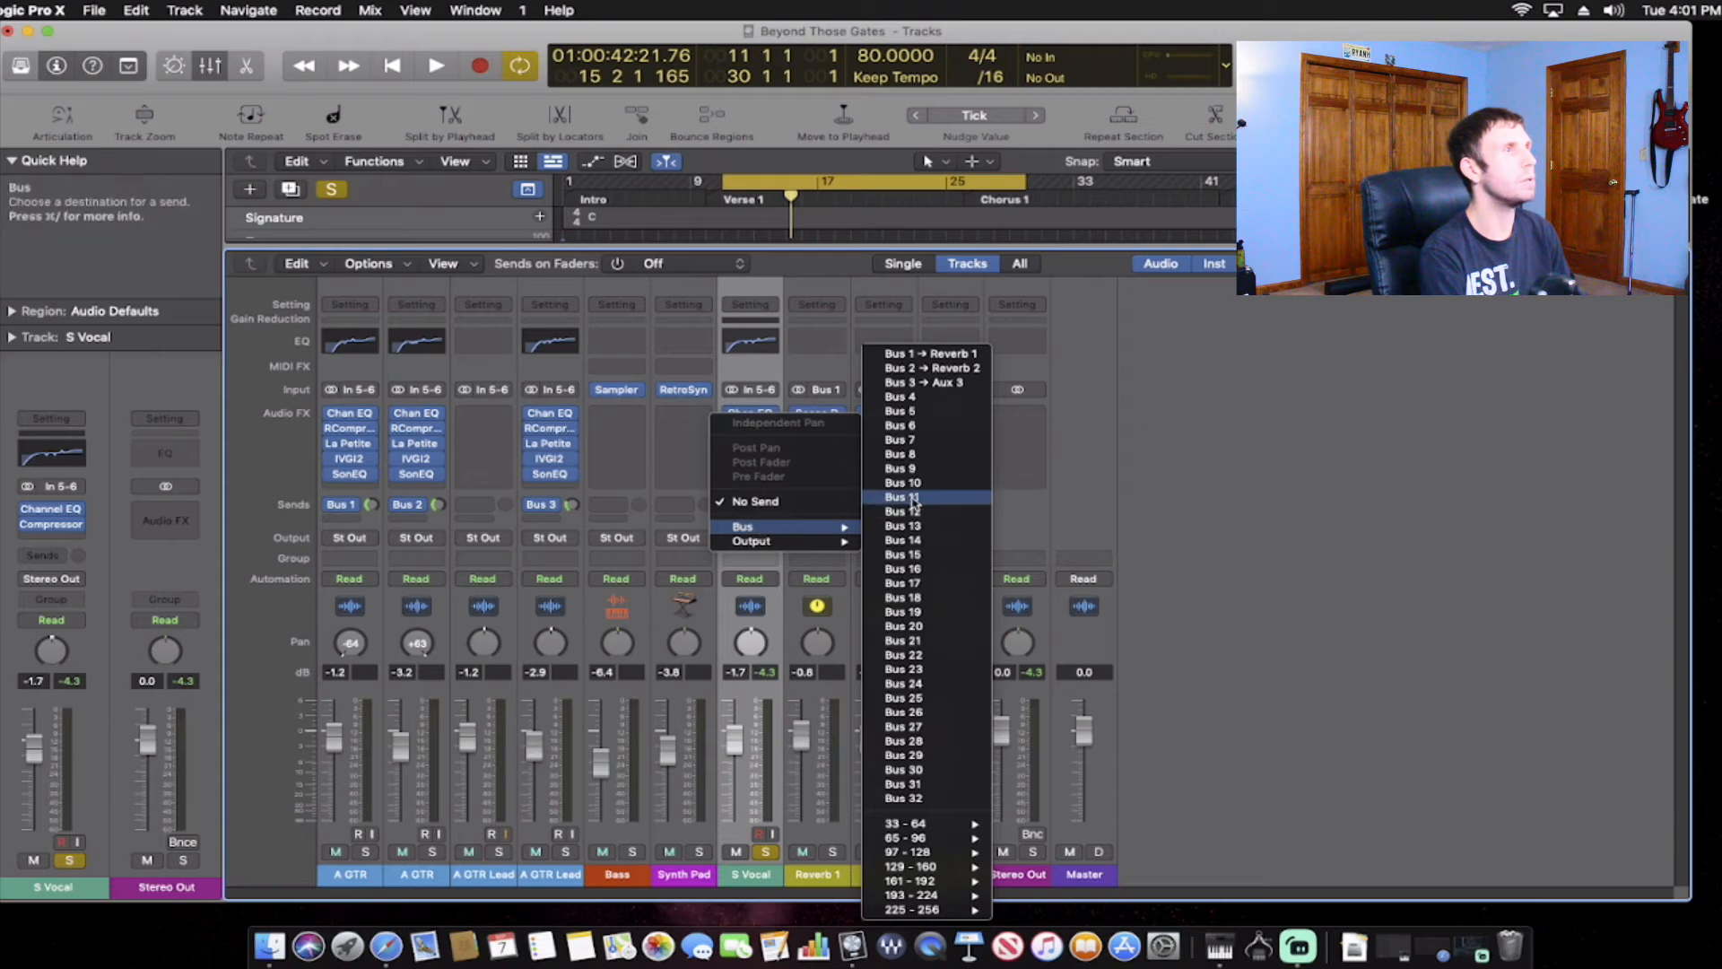
{"action": "left_click", "coordinate": [933, 398]}
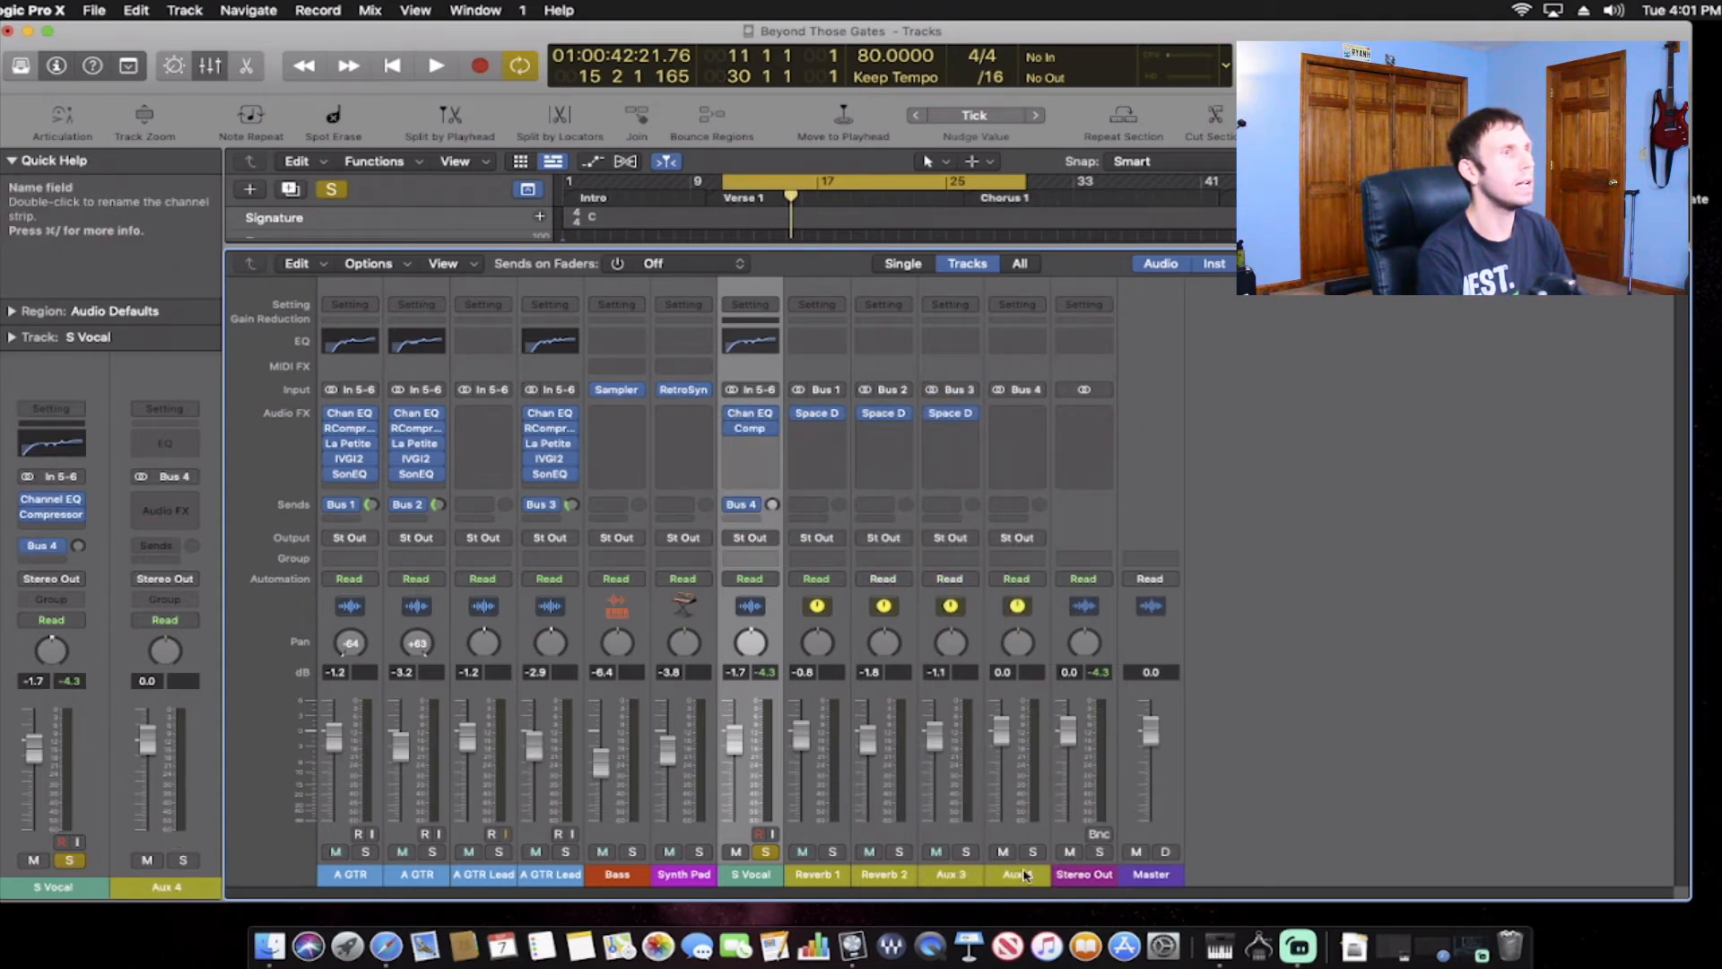
Insert Space Designer on the Aux 4 channel and raise the S Vocal channel's Bus 4 send level.
{"action": "left_click", "coordinate": [1011, 422]}
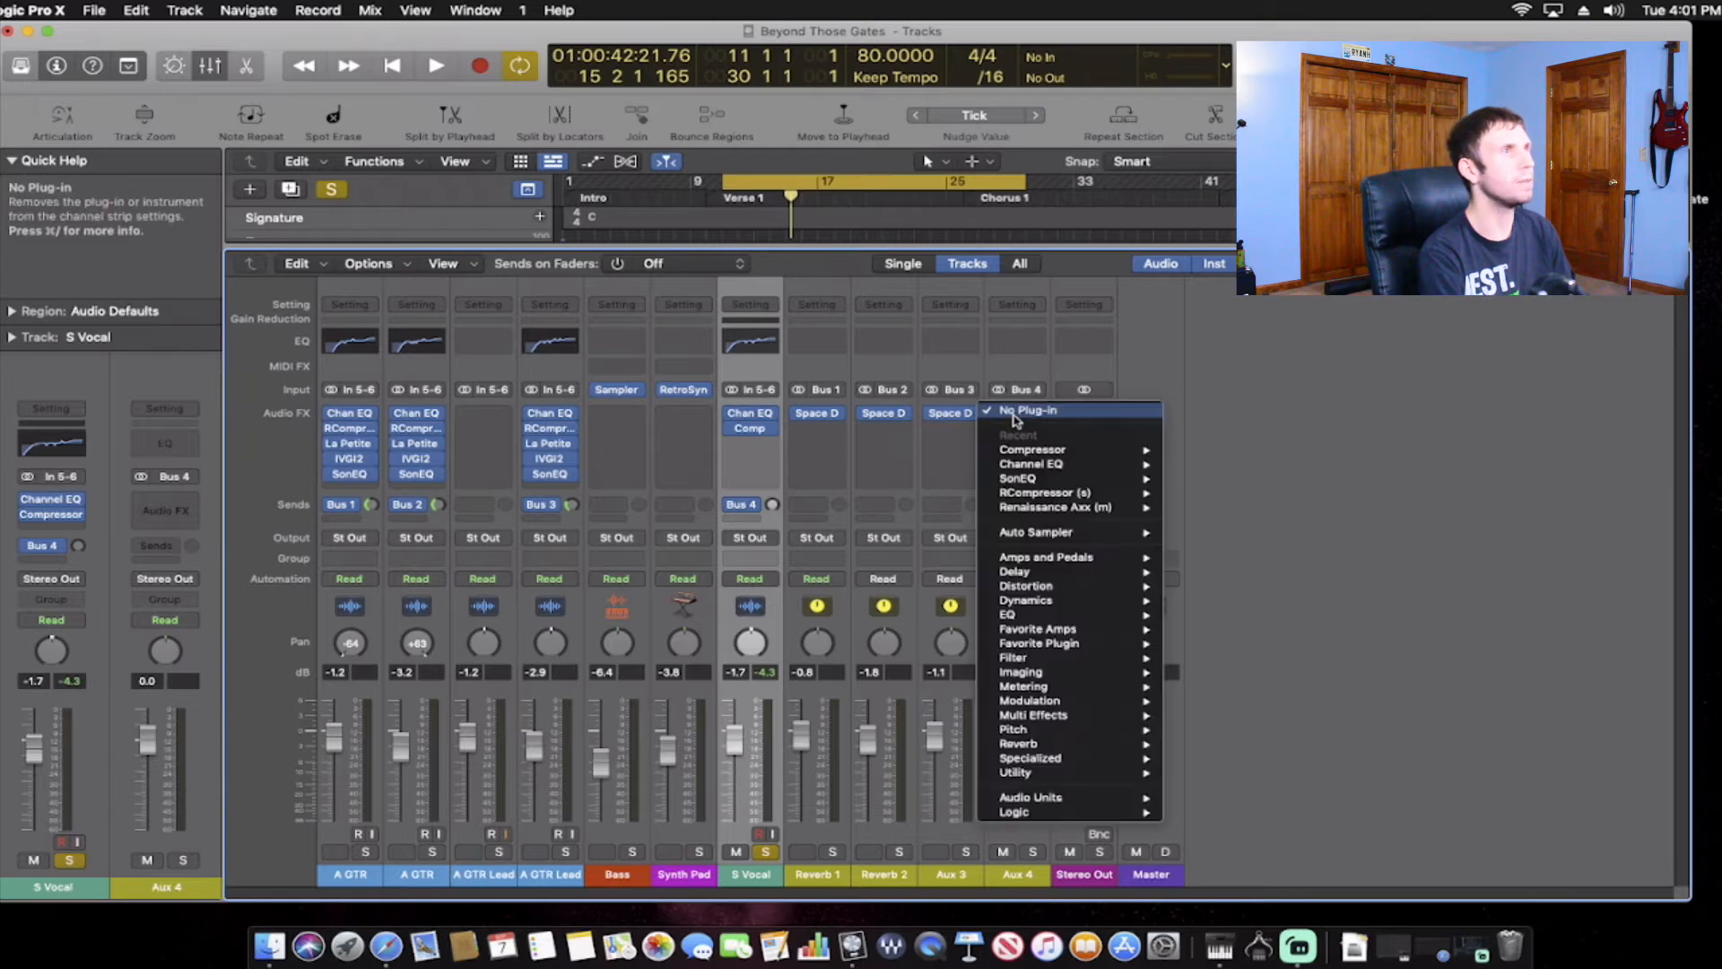
{"action": "mouse_move", "coordinate": [1072, 589]}
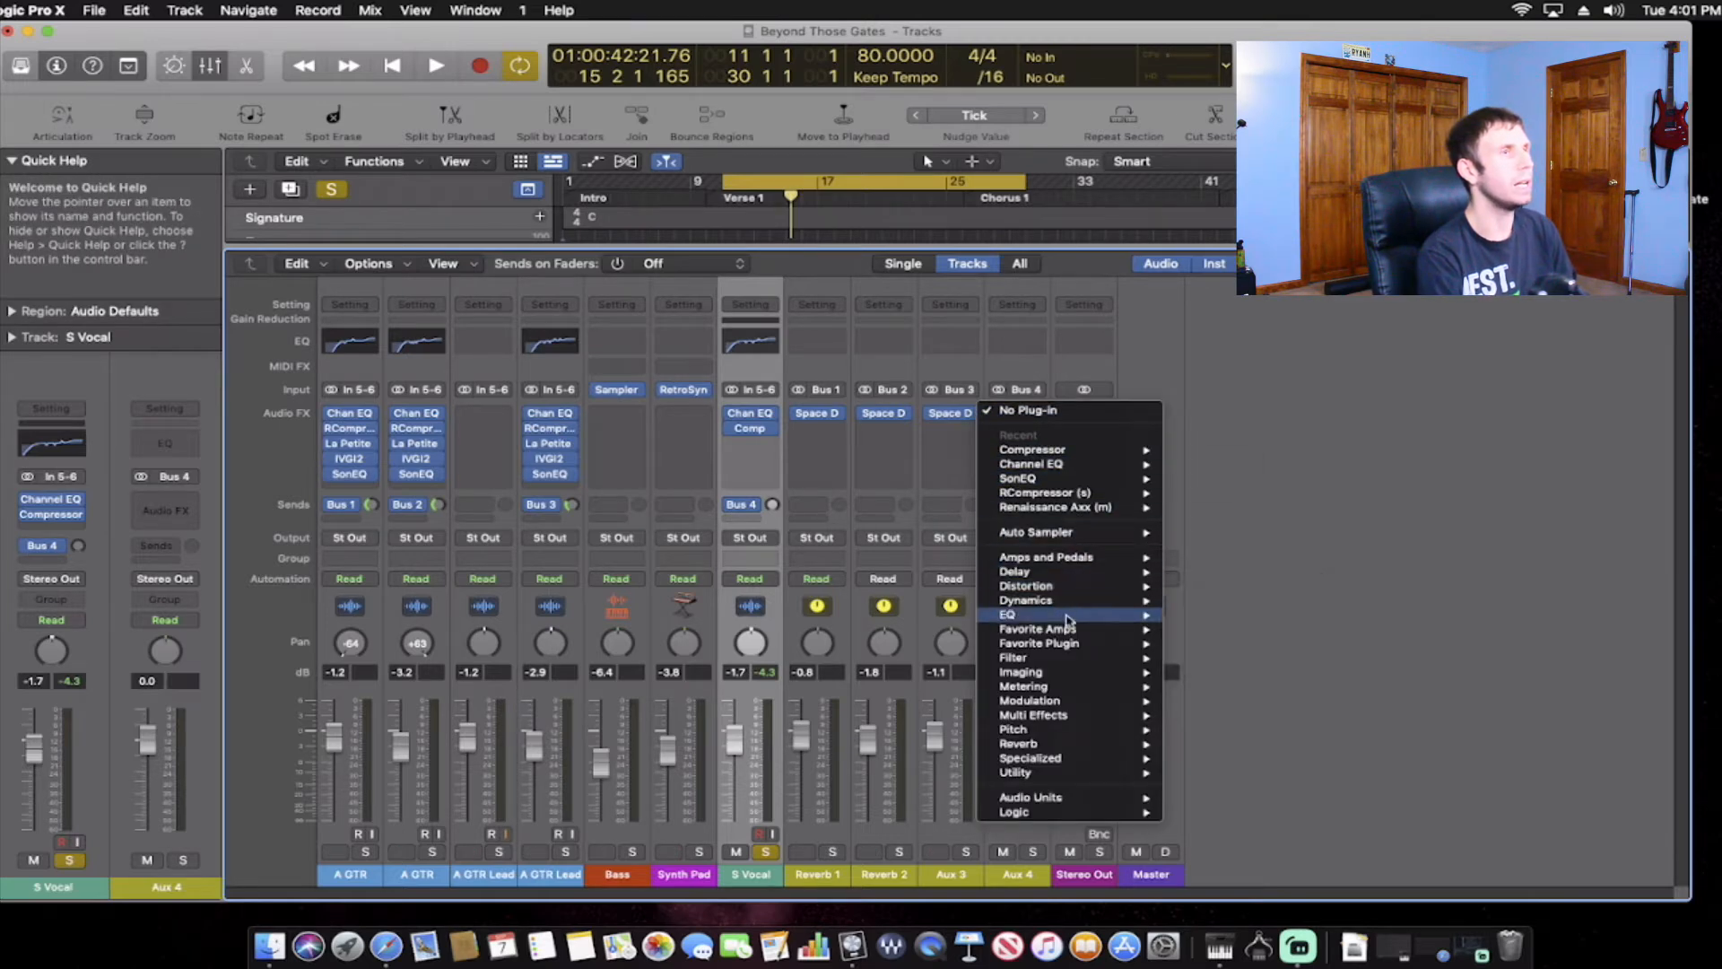
{"action": "mouse_move", "coordinate": [1112, 630]}
{"action": "mouse_move", "coordinate": [1239, 647]}
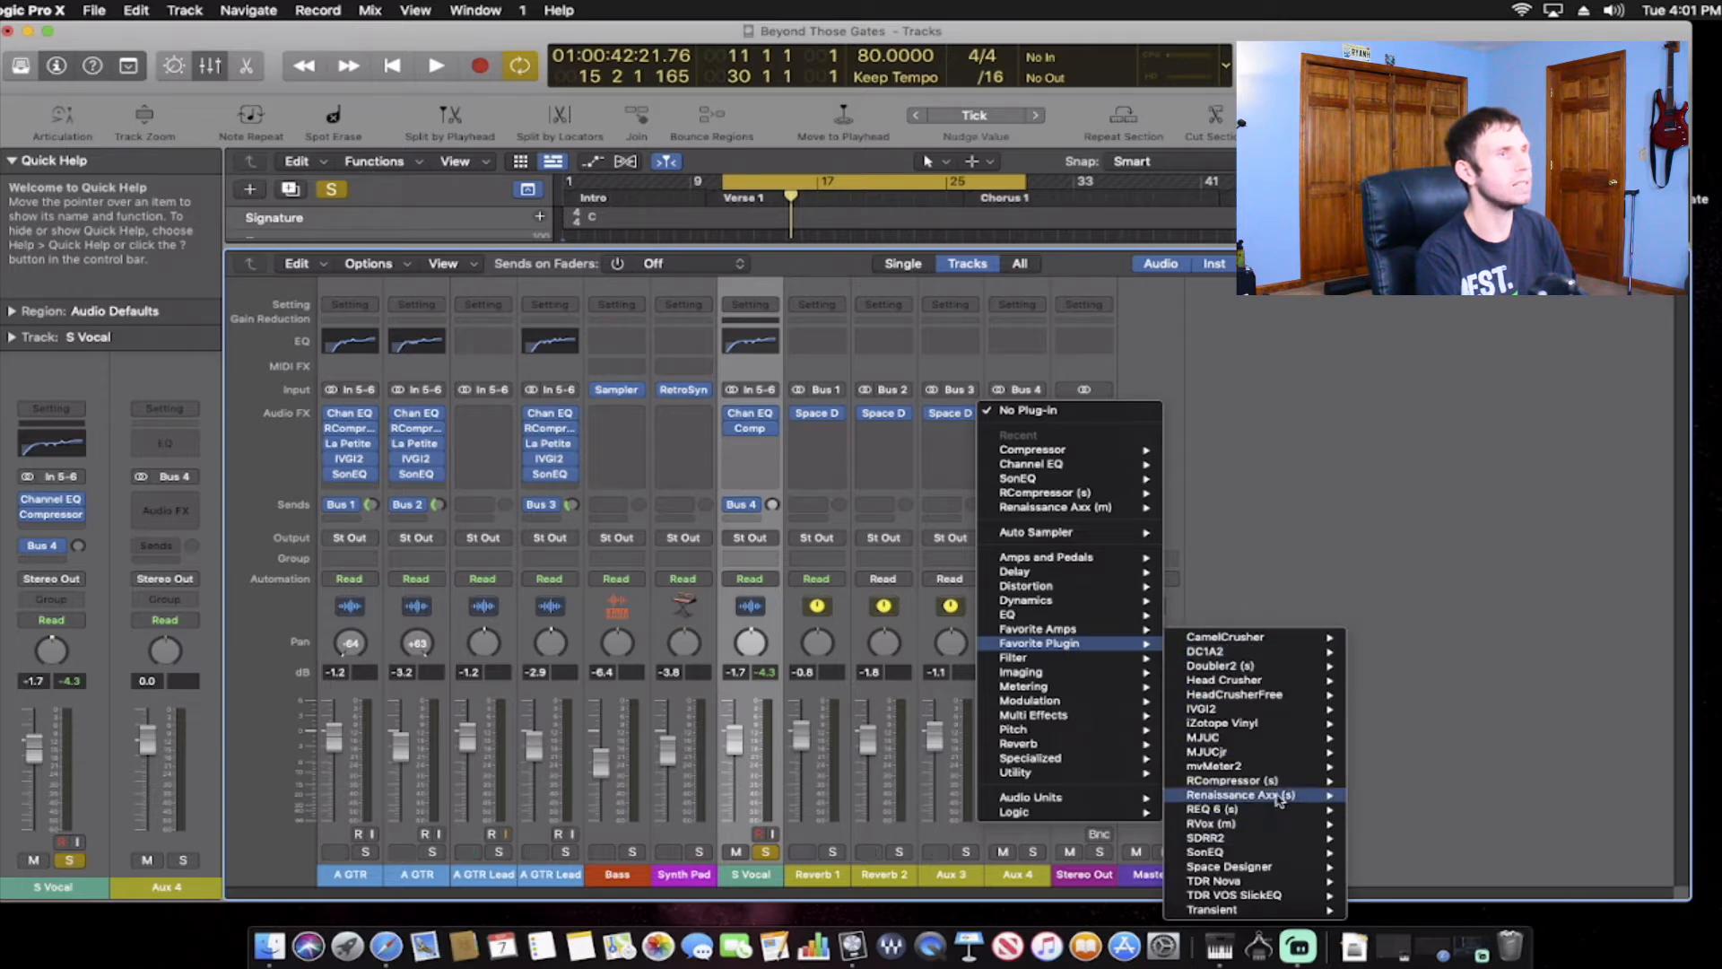
{"action": "left_click", "coordinate": [1251, 869]}
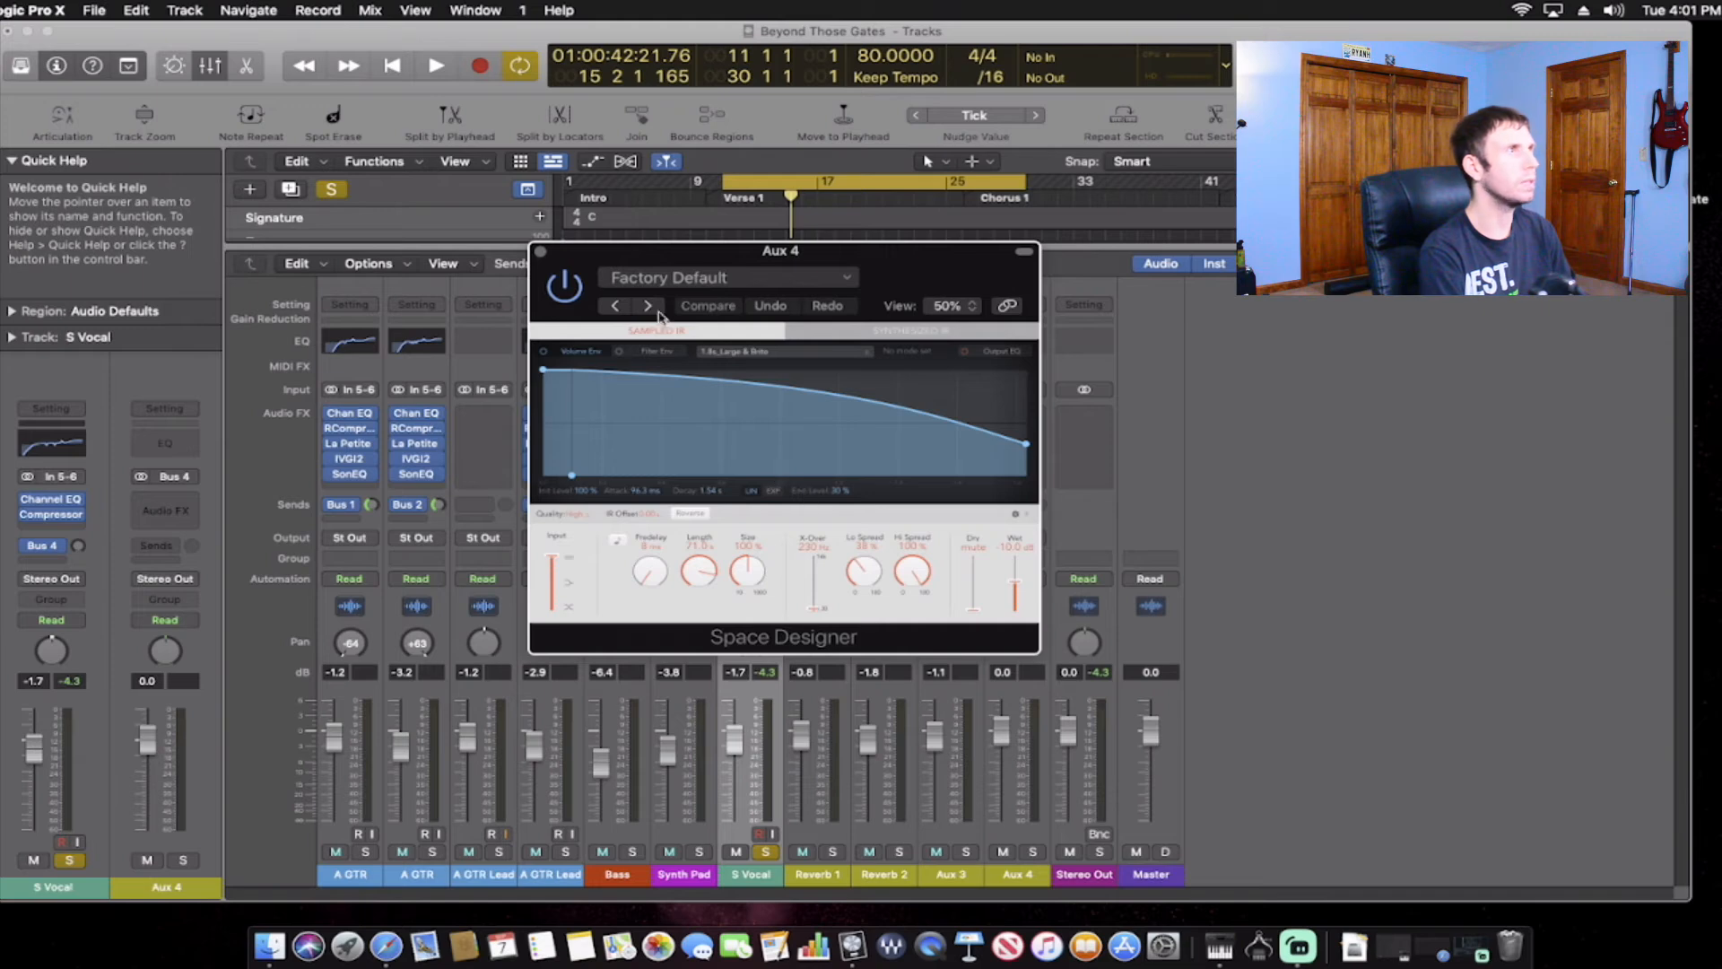
{"action": "left_click", "coordinate": [540, 251]}
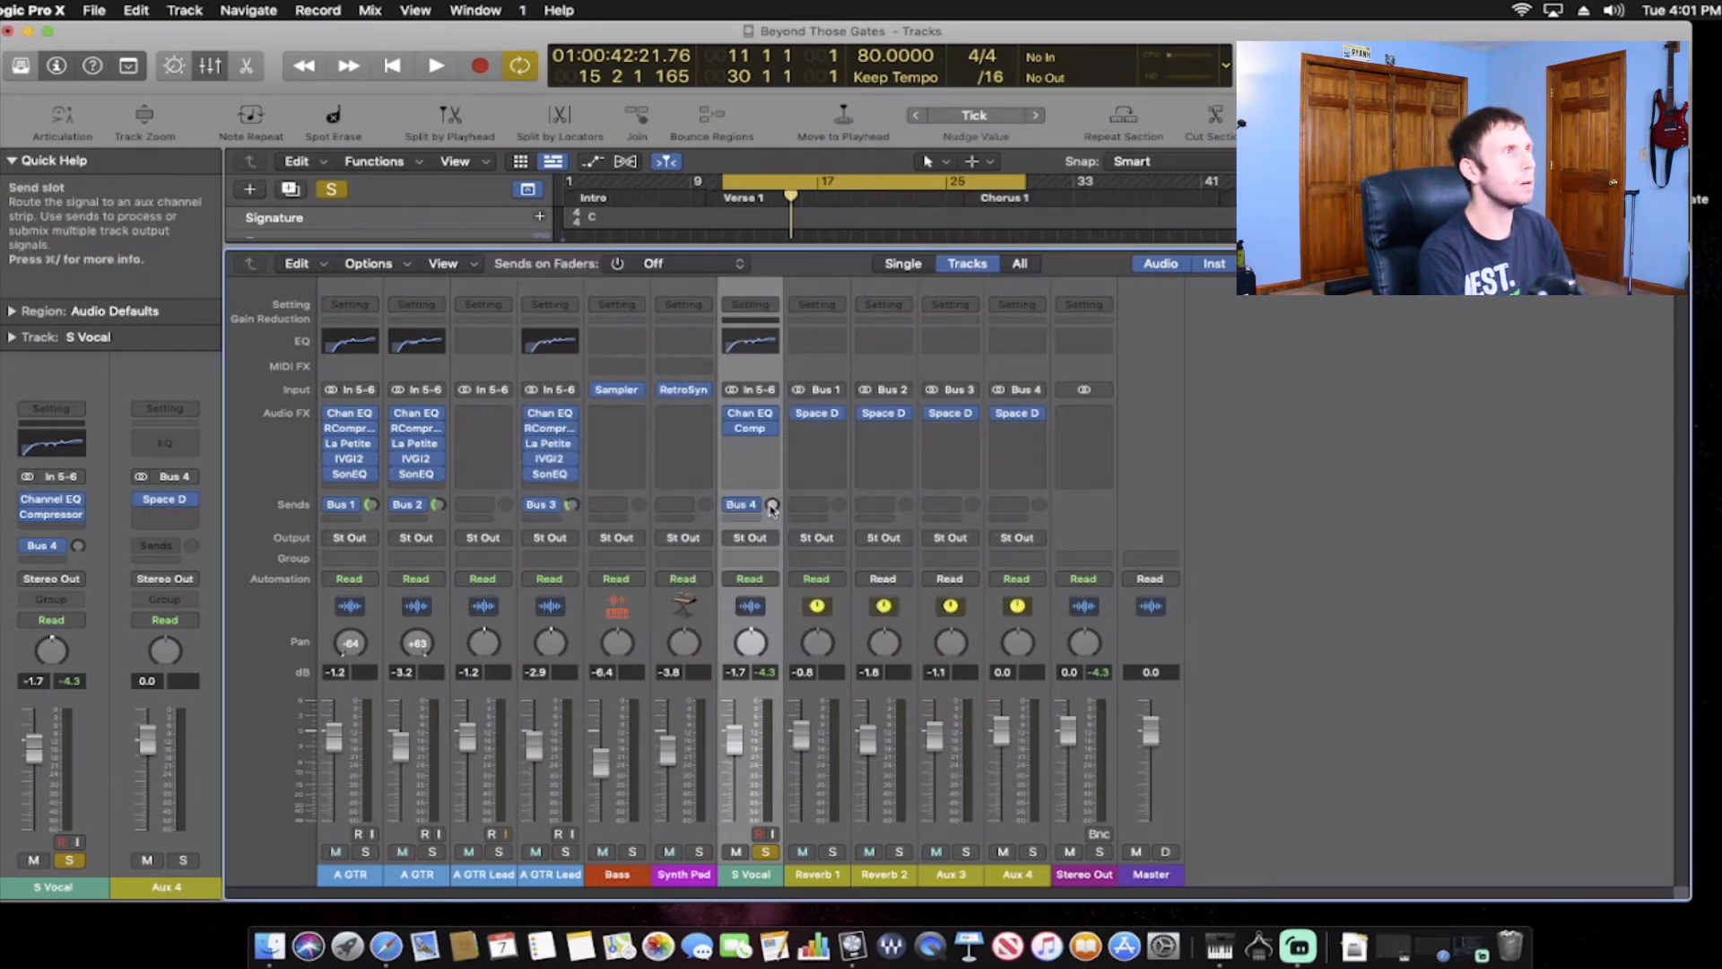
{"action": "left_click_drag", "start_coordinate": [772, 506], "coordinate": [773, 487]}
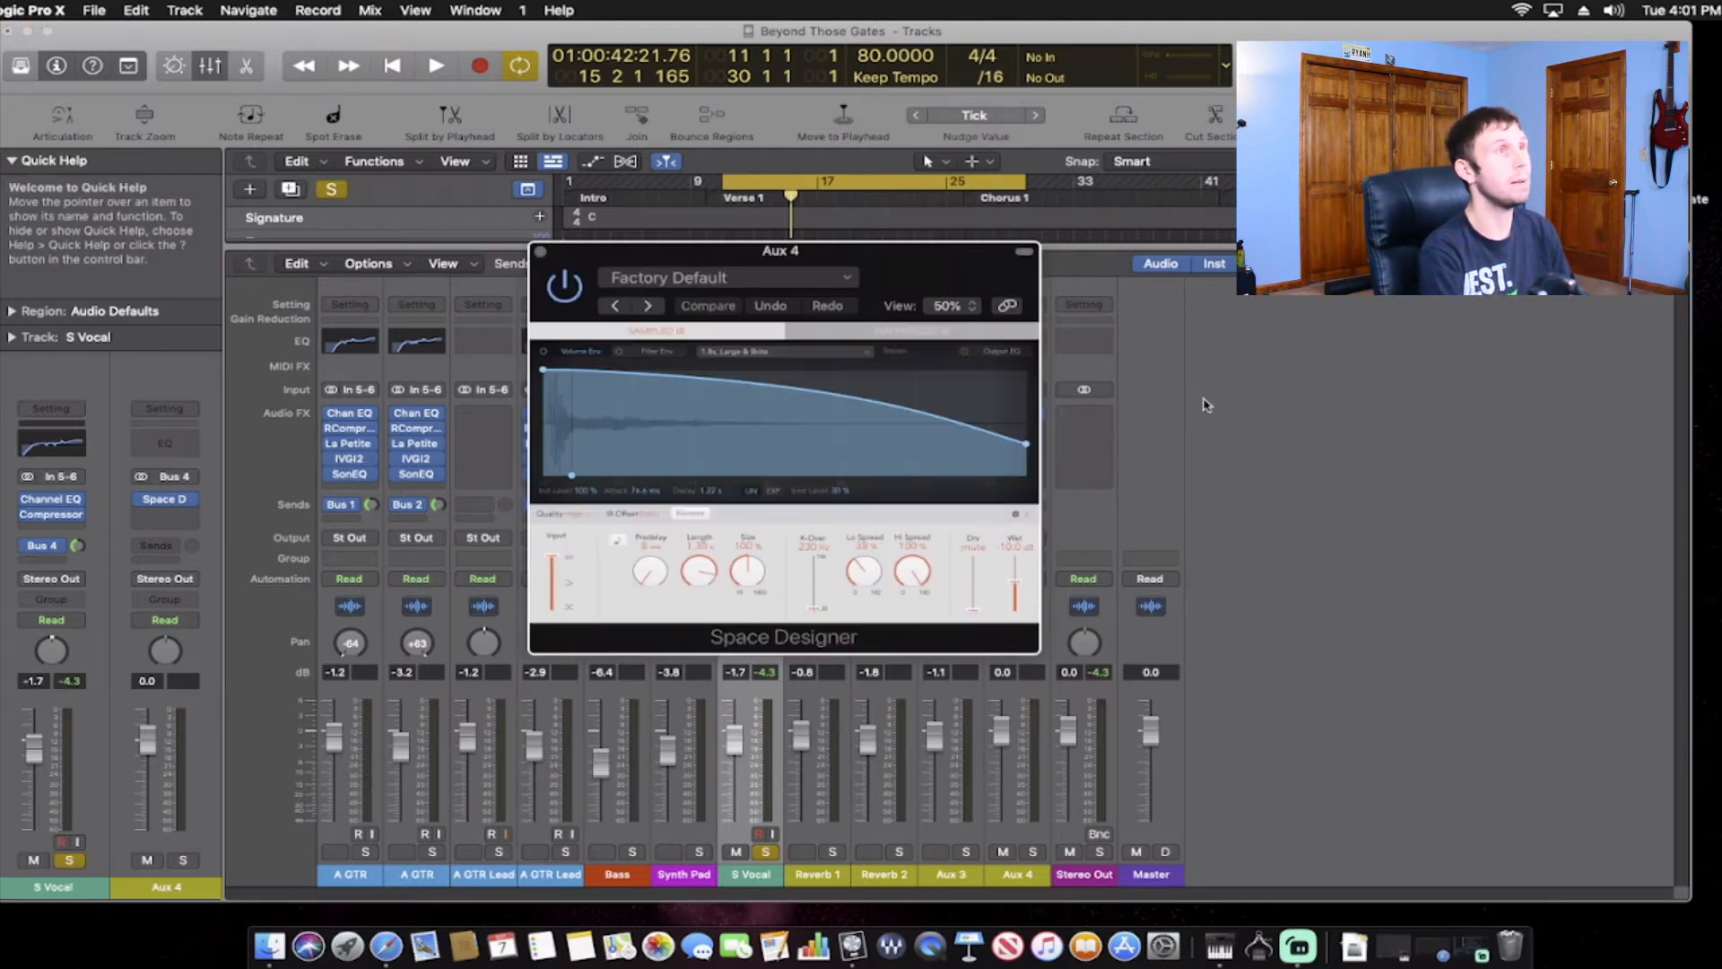
Load the Large Spaces plate reverb preset 02.6s Vocal Plate in Aux 4's Space Designer and close the plug-in.
{"action": "left_click_drag", "start_coordinate": [911, 255], "coordinate": [959, 250]}
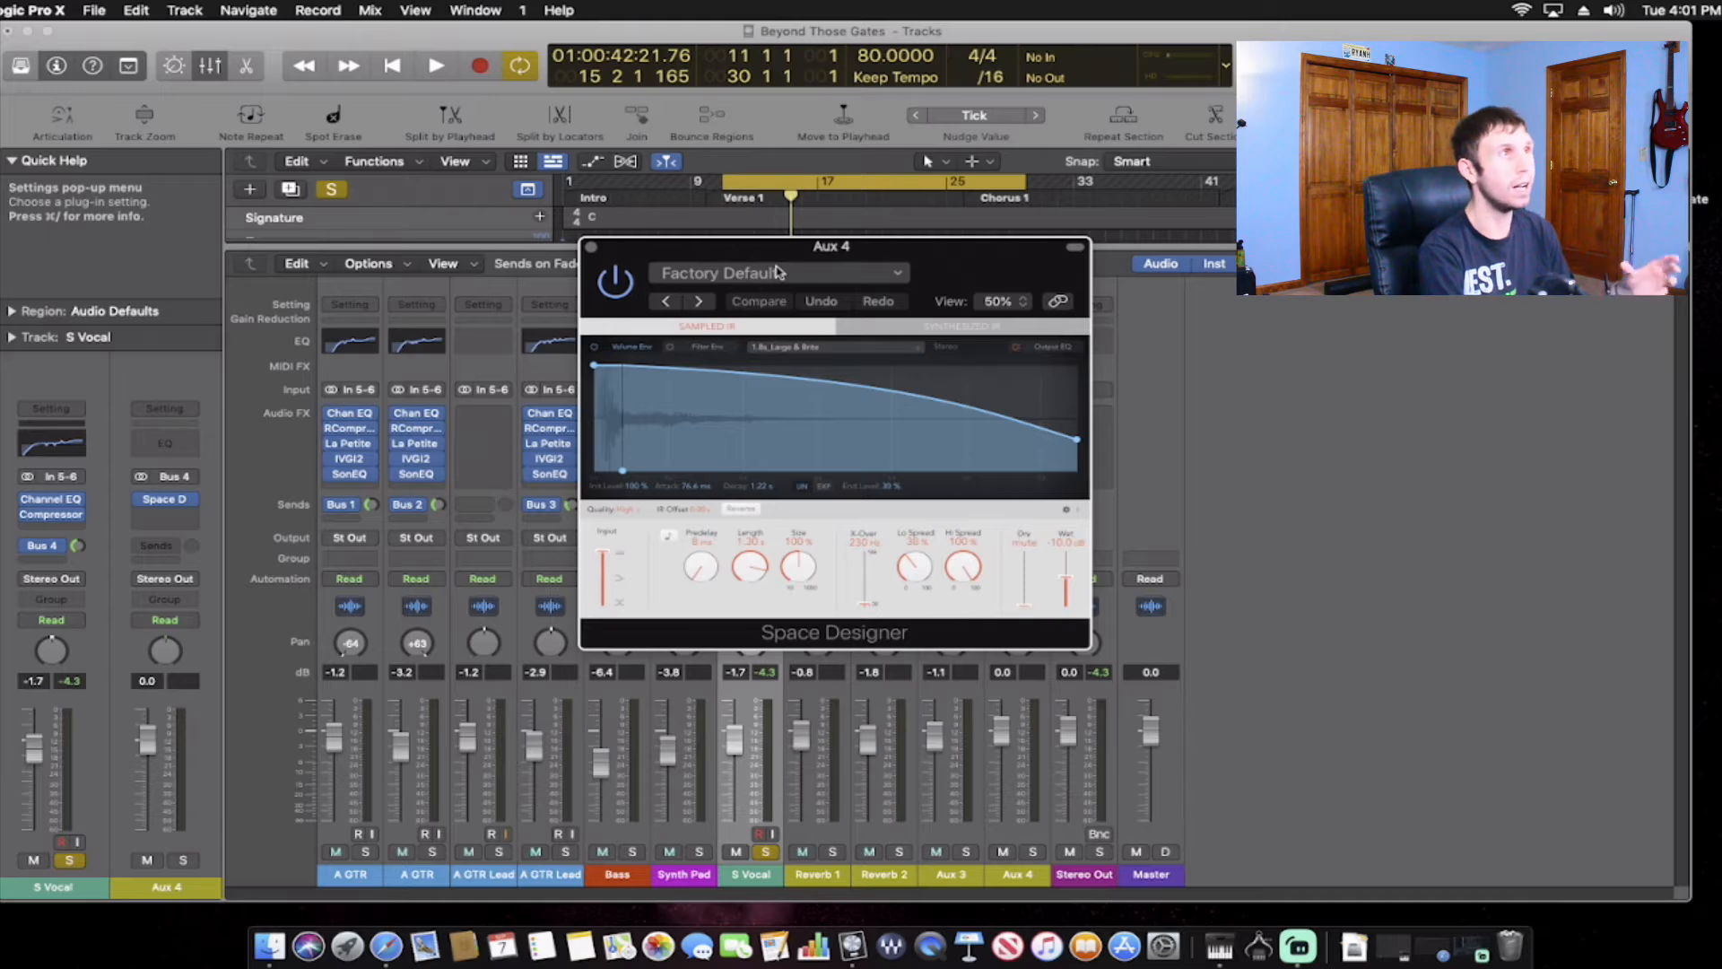
{"action": "left_click", "coordinate": [764, 275]}
{"action": "mouse_move", "coordinate": [803, 674]}
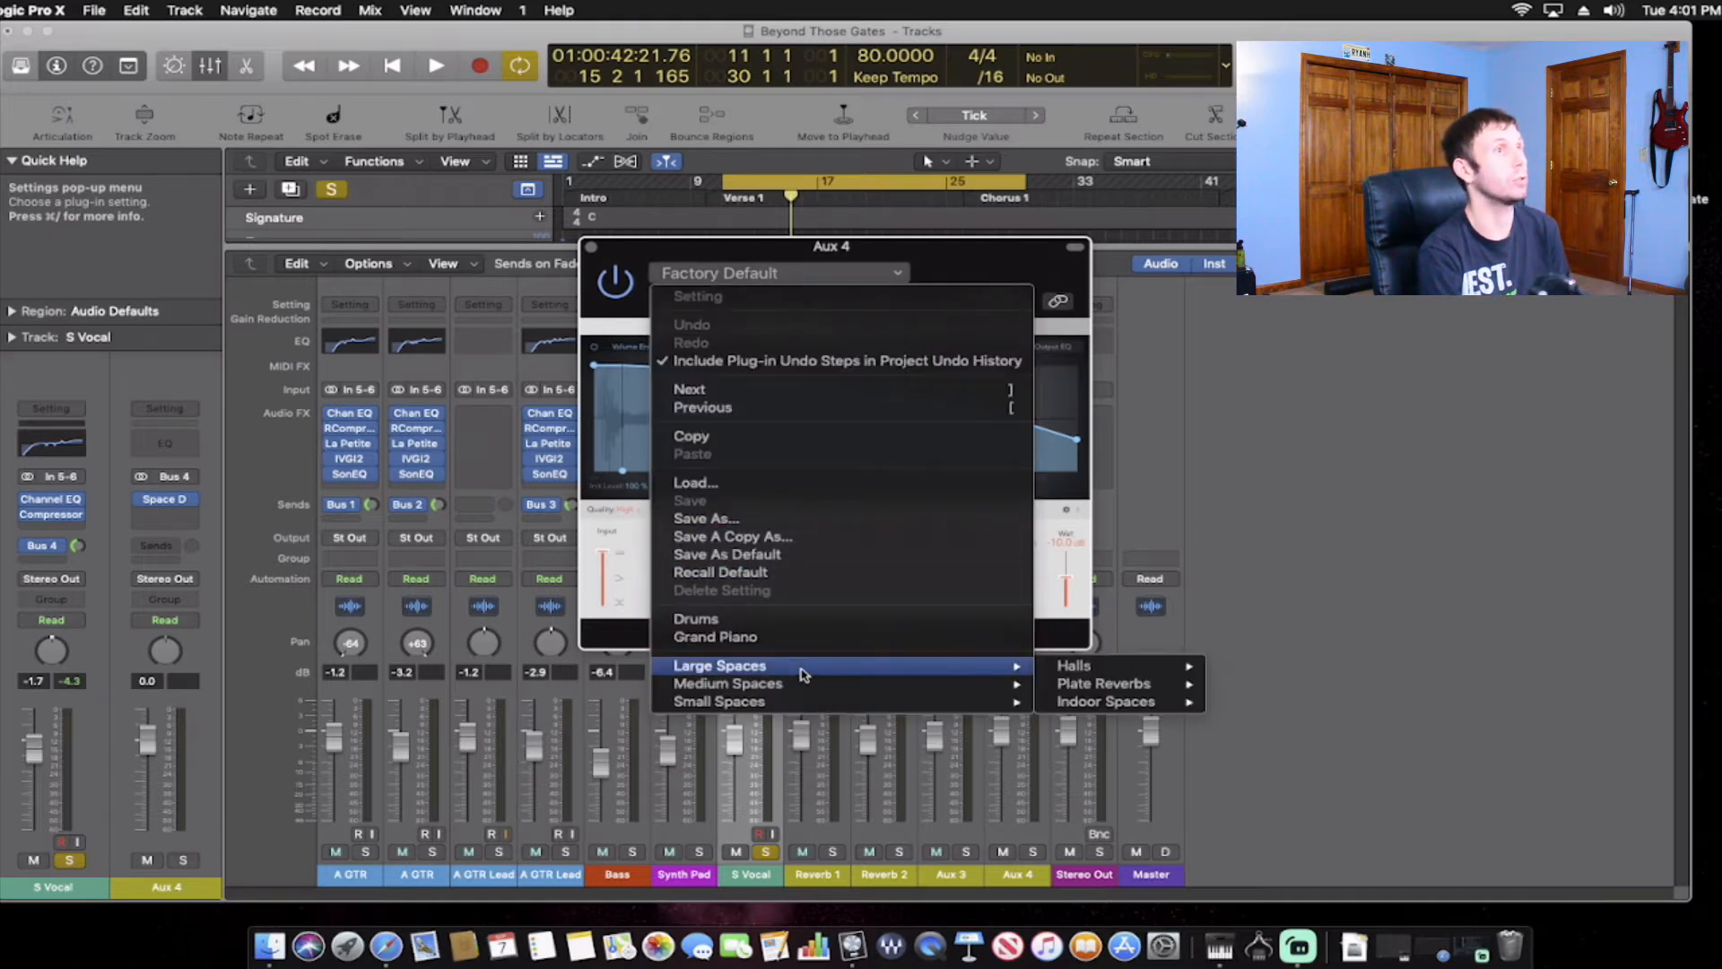
{"action": "mouse_move", "coordinate": [1121, 686]}
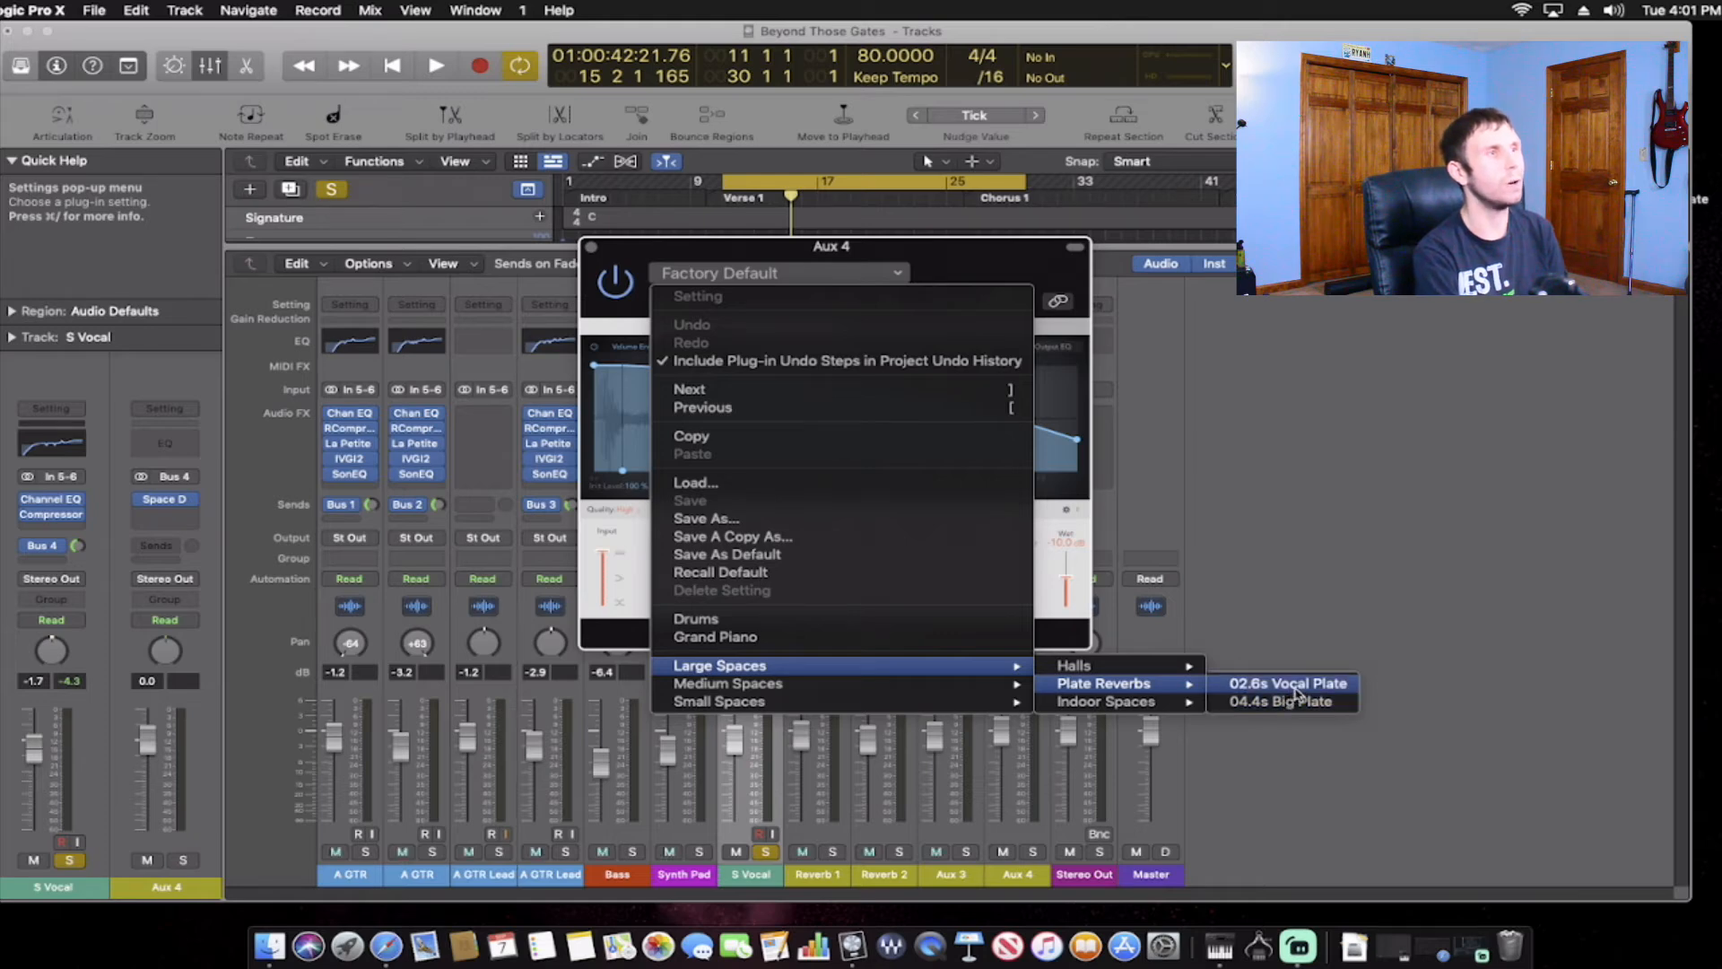
{"action": "left_click", "coordinate": [1292, 687]}
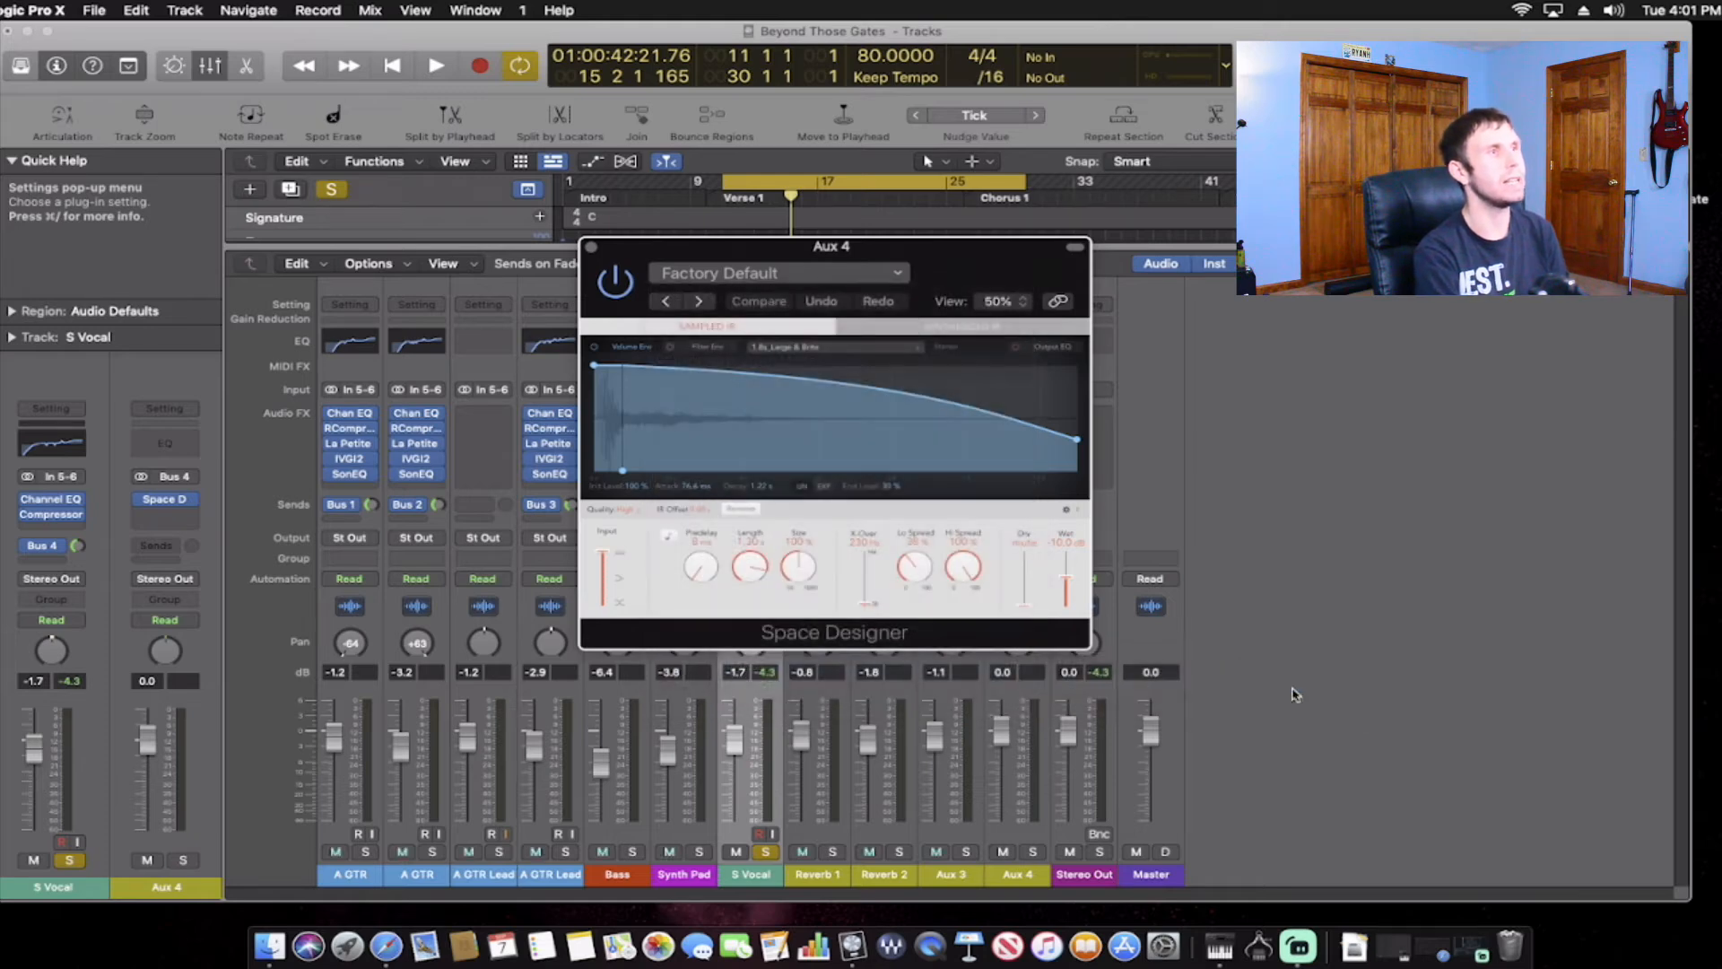
{"action": "left_click", "coordinate": [591, 249]}
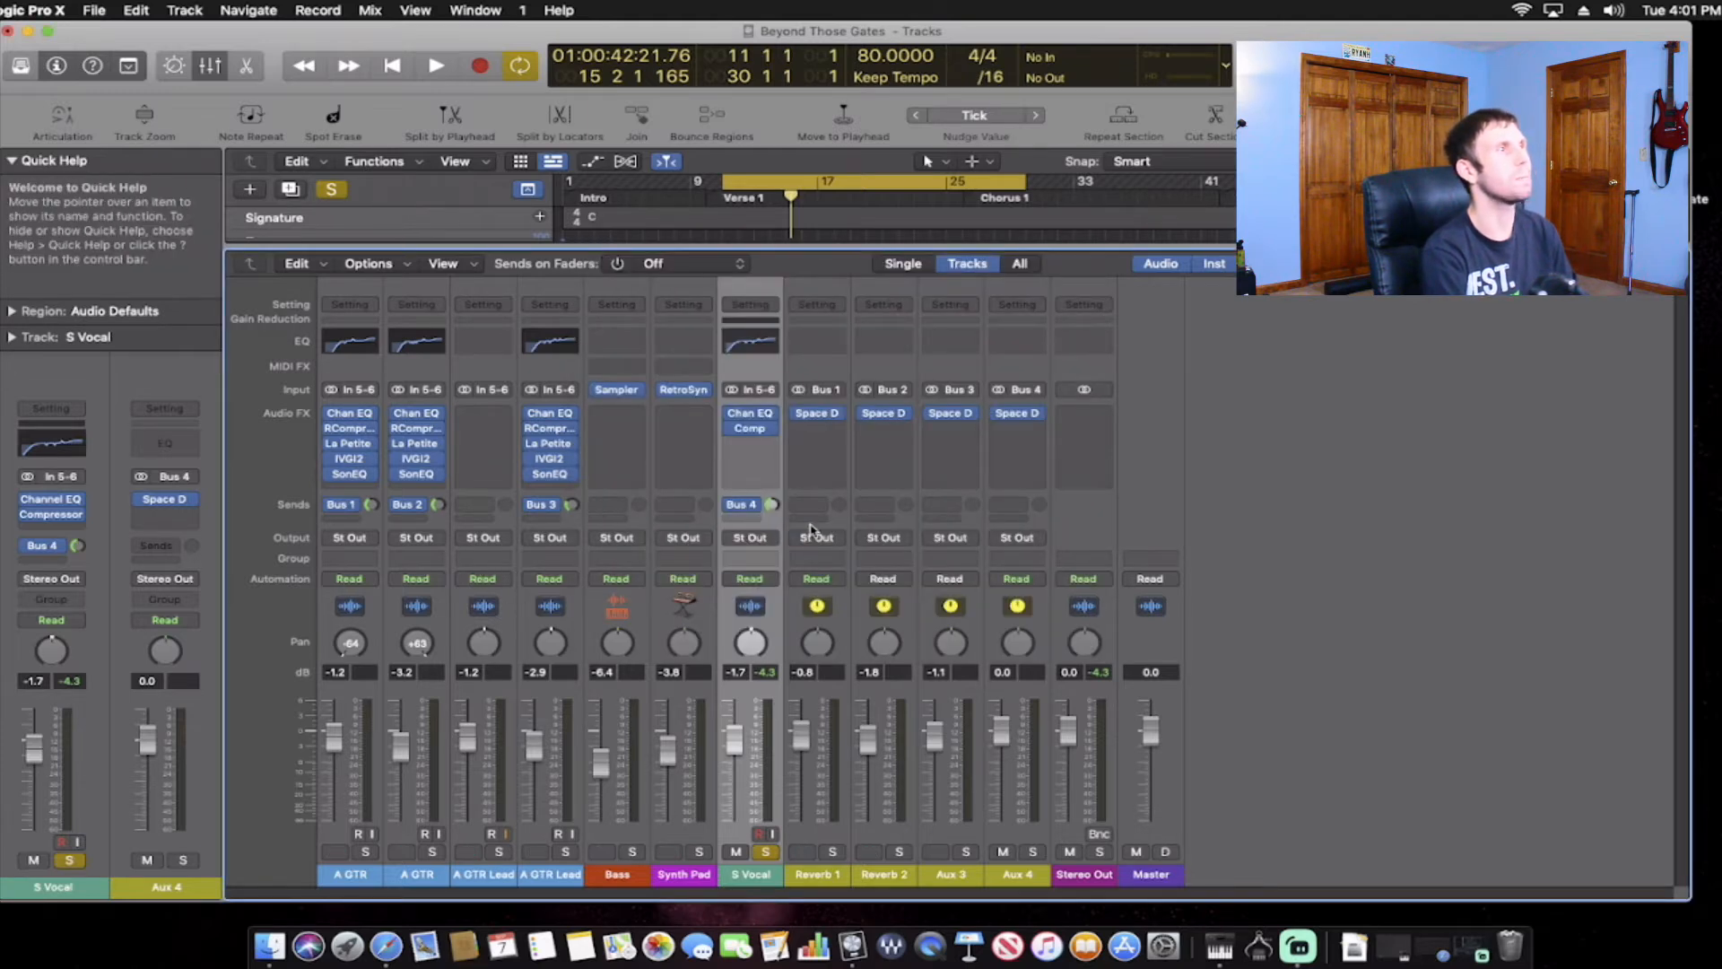
While playing the vocal, adjust its Bus 4 send, lower the Aux 4 fader to -1.0 dB and solo Aux 4.
{"action": "key", "text": "space"}
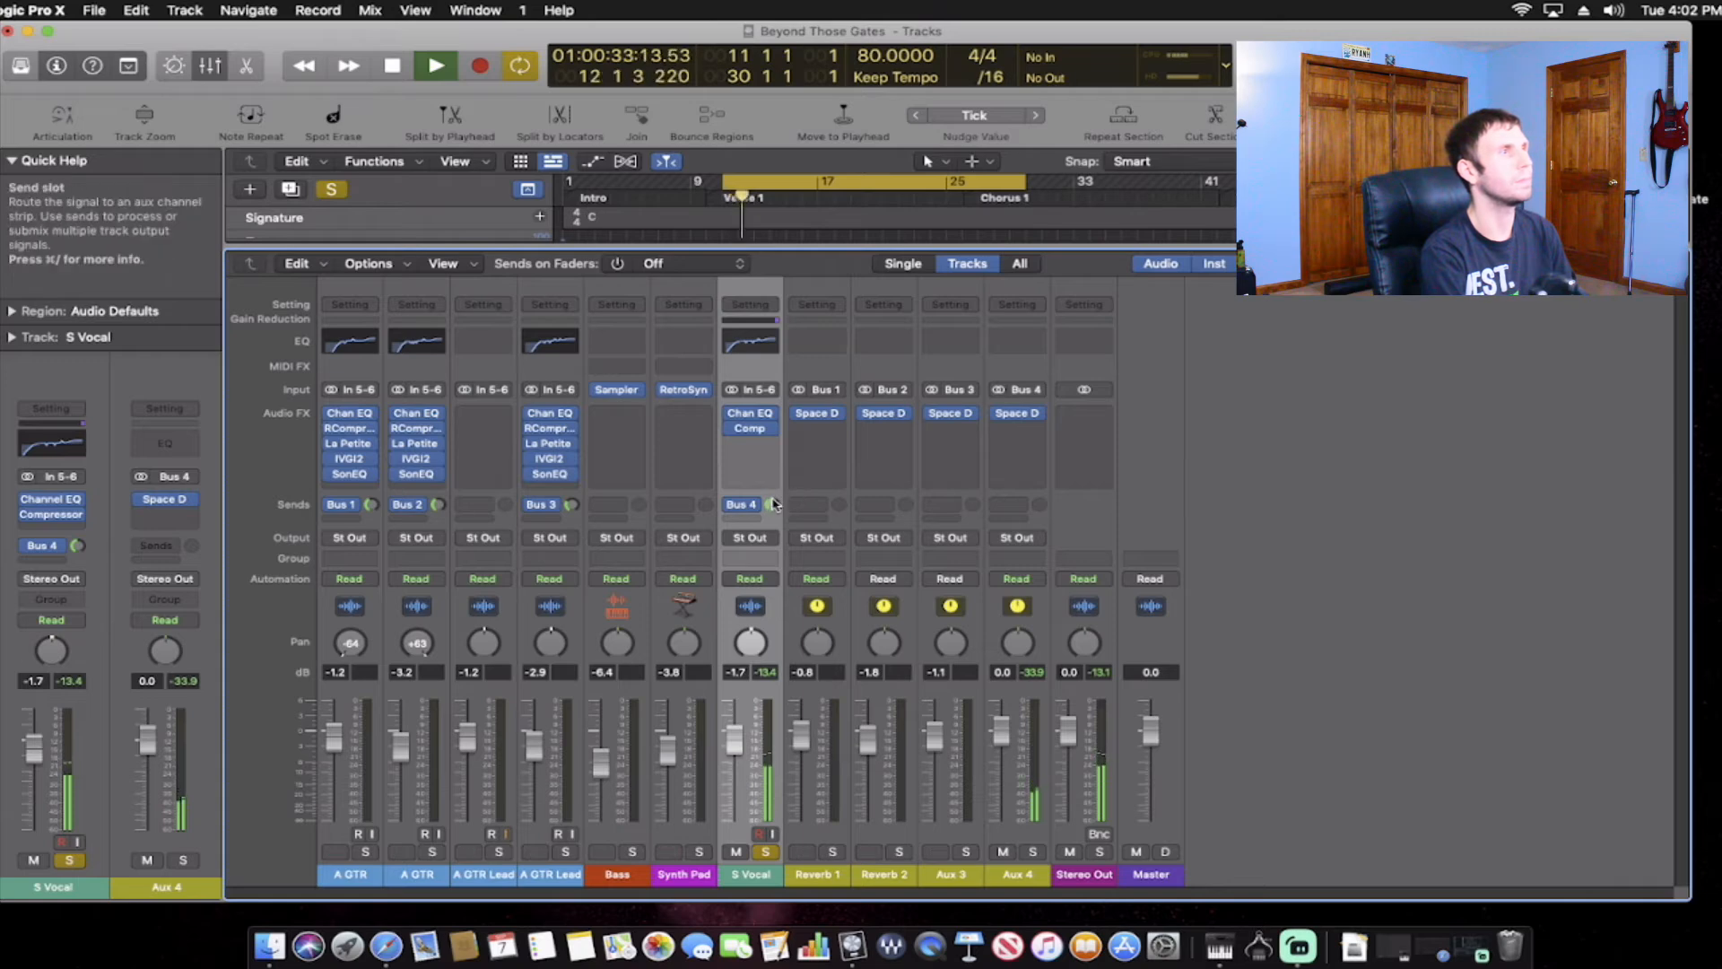
{"action": "left_click_drag", "start_coordinate": [773, 505], "coordinate": [790, 494]}
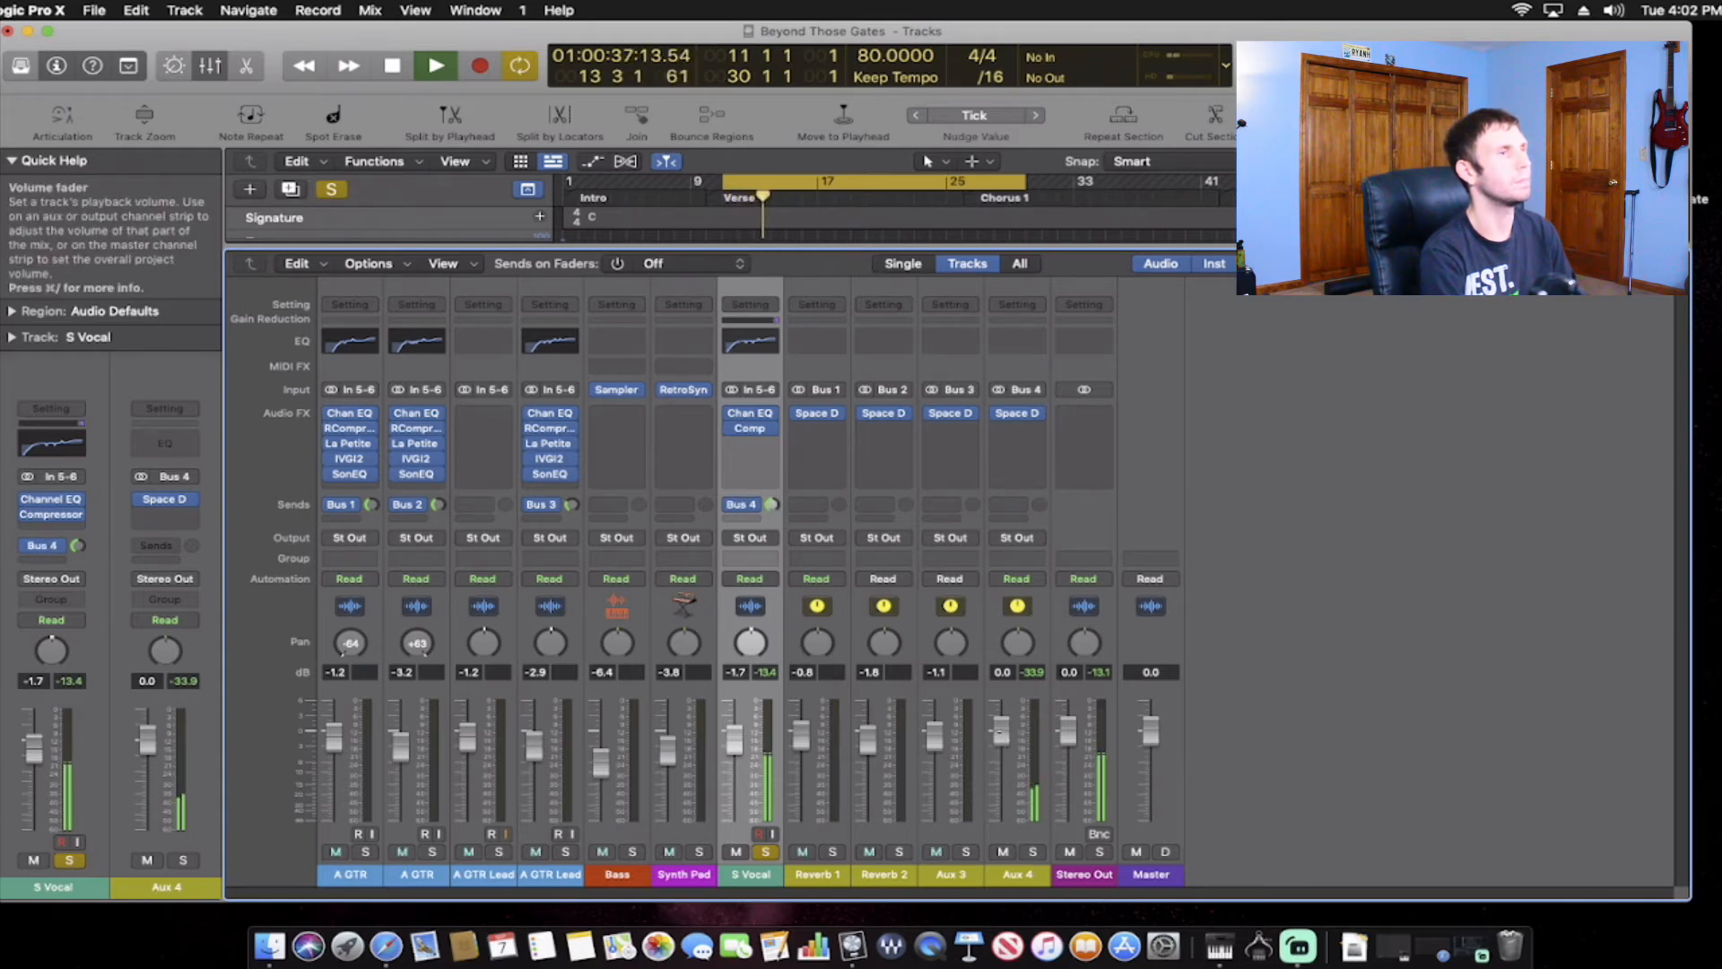
{"action": "left_click_drag", "start_coordinate": [1000, 732], "coordinate": [1001, 737]}
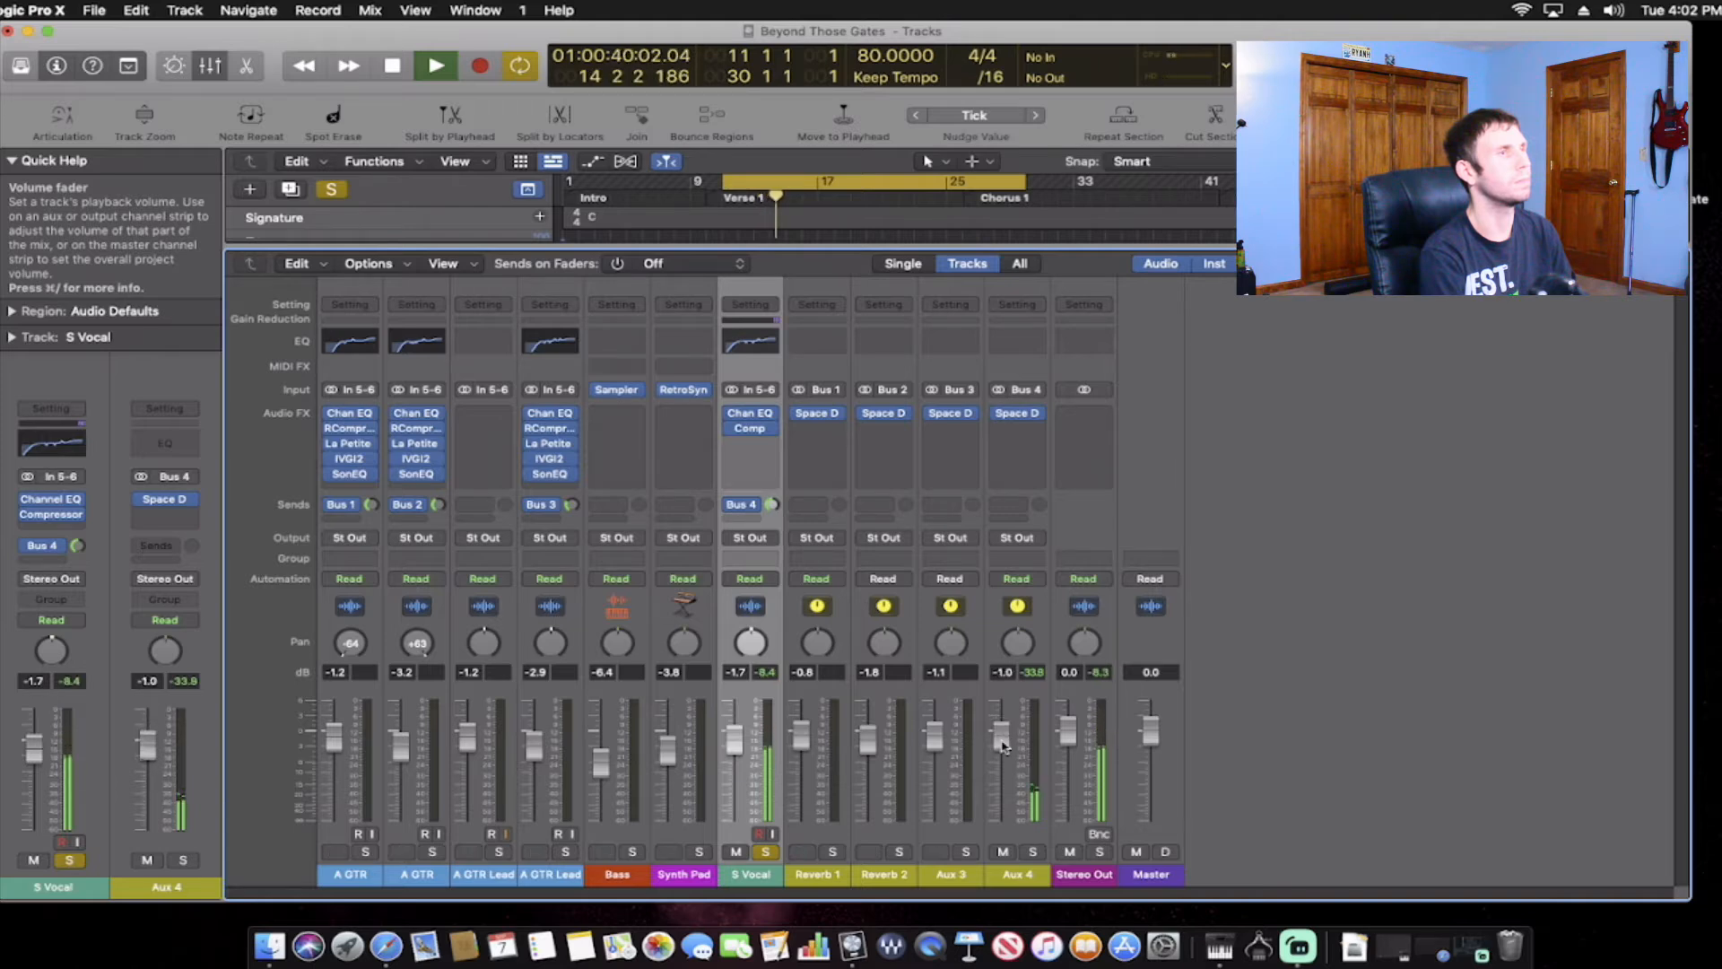
{"action": "left_click", "coordinate": [1034, 851]}
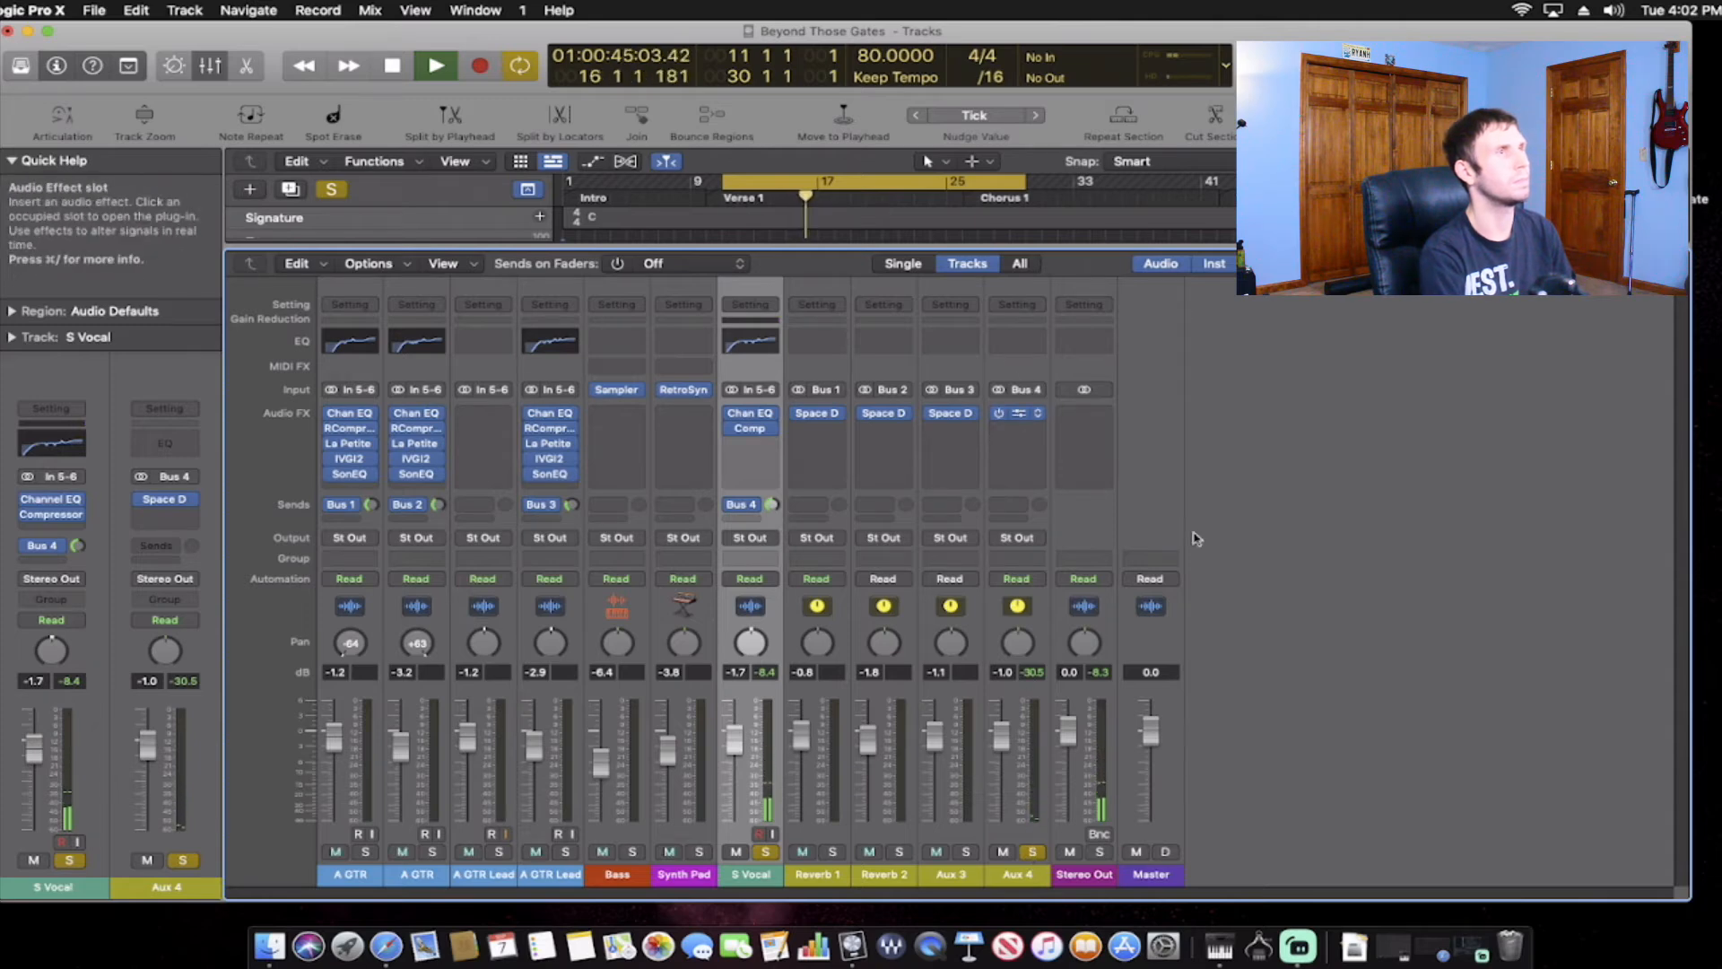
Set the wet level of Aux 4's Space Designer to about -11.5 dB by ear and stop playback.
{"action": "left_click", "coordinate": [1018, 412]}
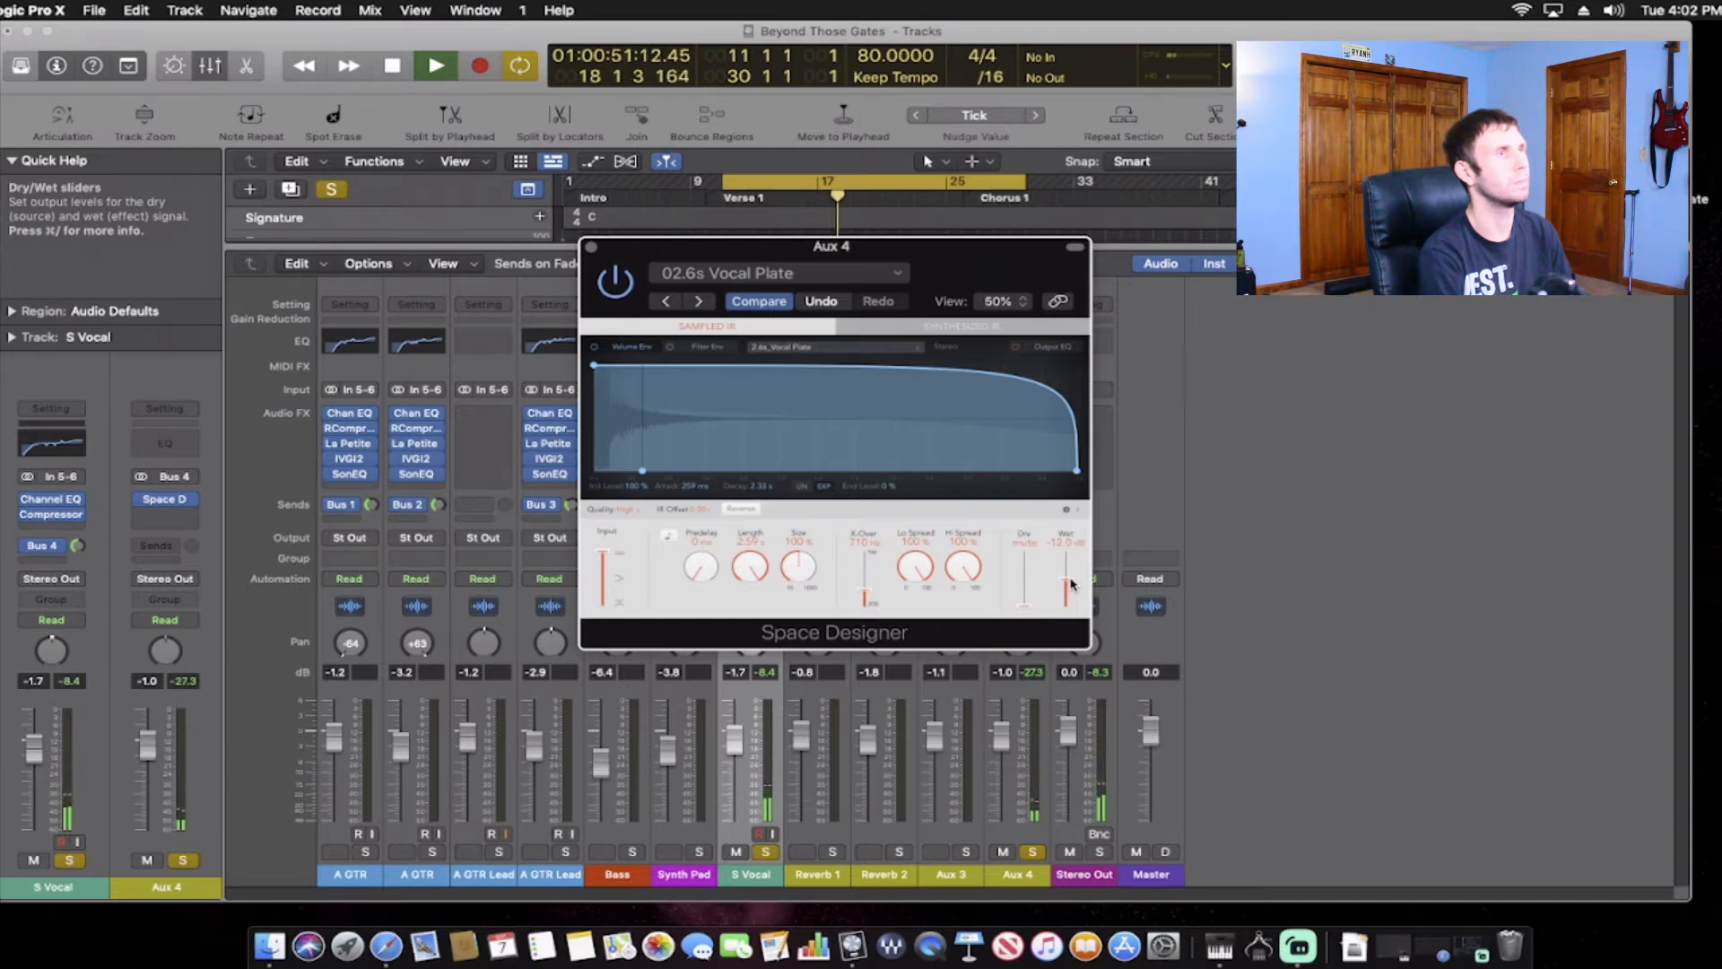
{"action": "left_click_drag", "start_coordinate": [1069, 581], "coordinate": [1065, 583]}
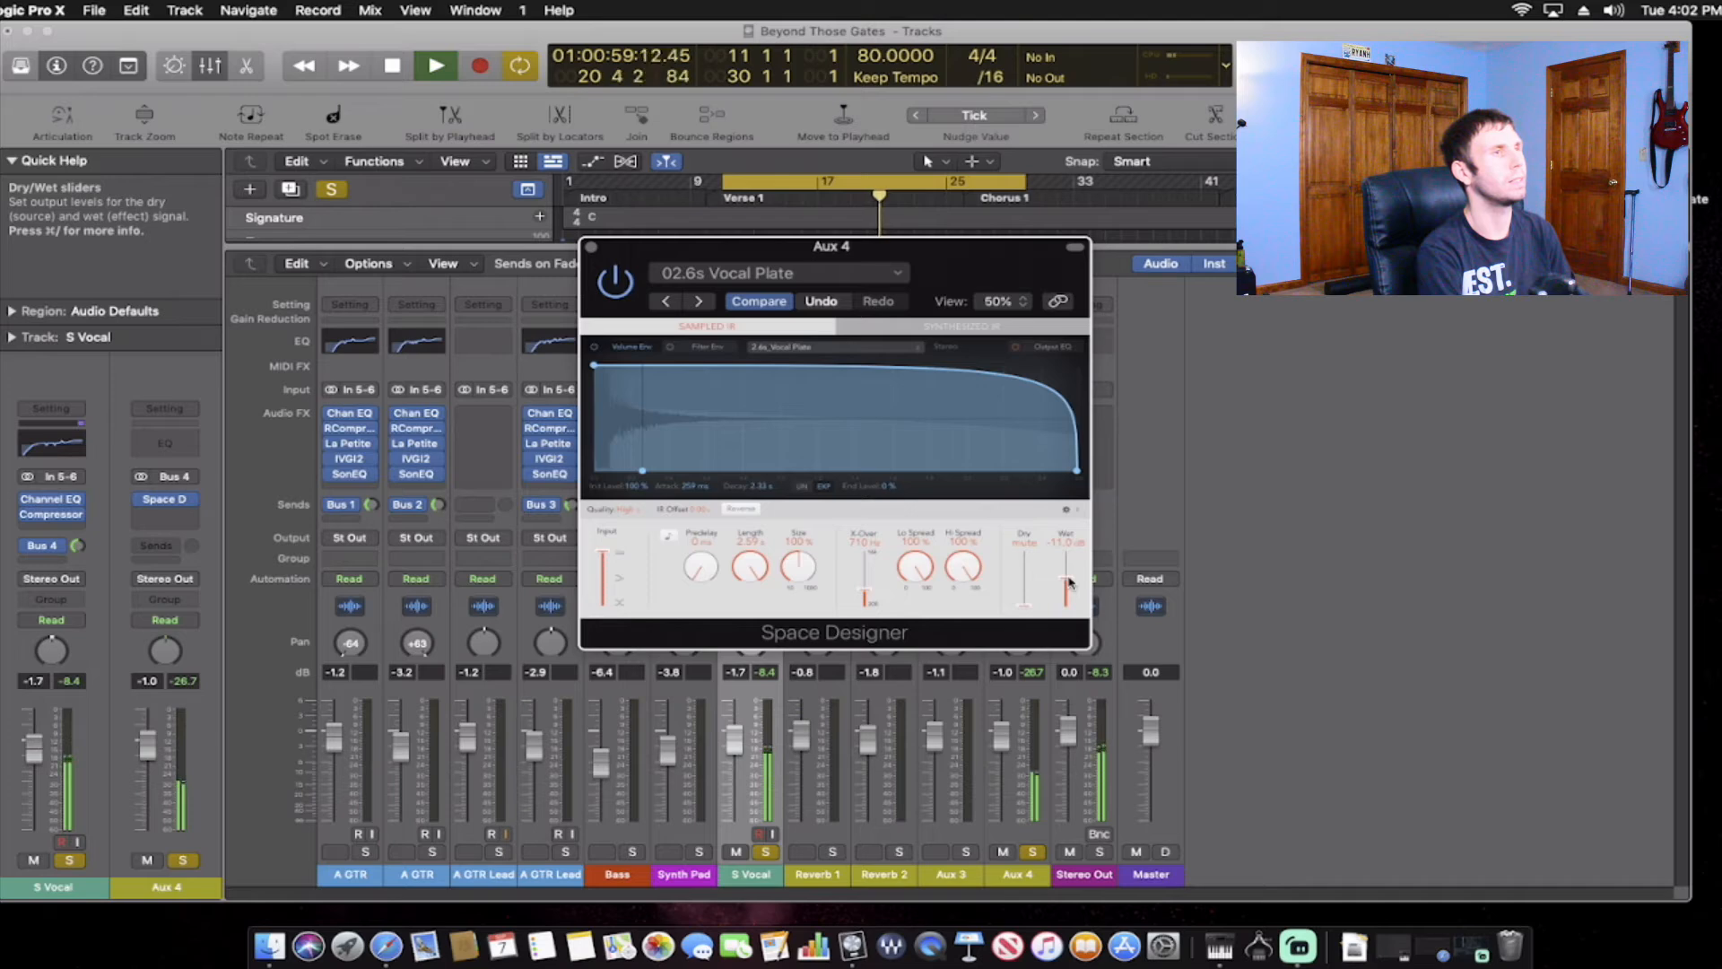
{"action": "mouse_move", "coordinate": [1069, 581]}
{"action": "left_mouse_down"}
{"action": "mouse_move", "coordinate": [1067, 562]}
{"action": "mouse_move", "coordinate": [1071, 584]}
{"action": "left_mouse_up"}
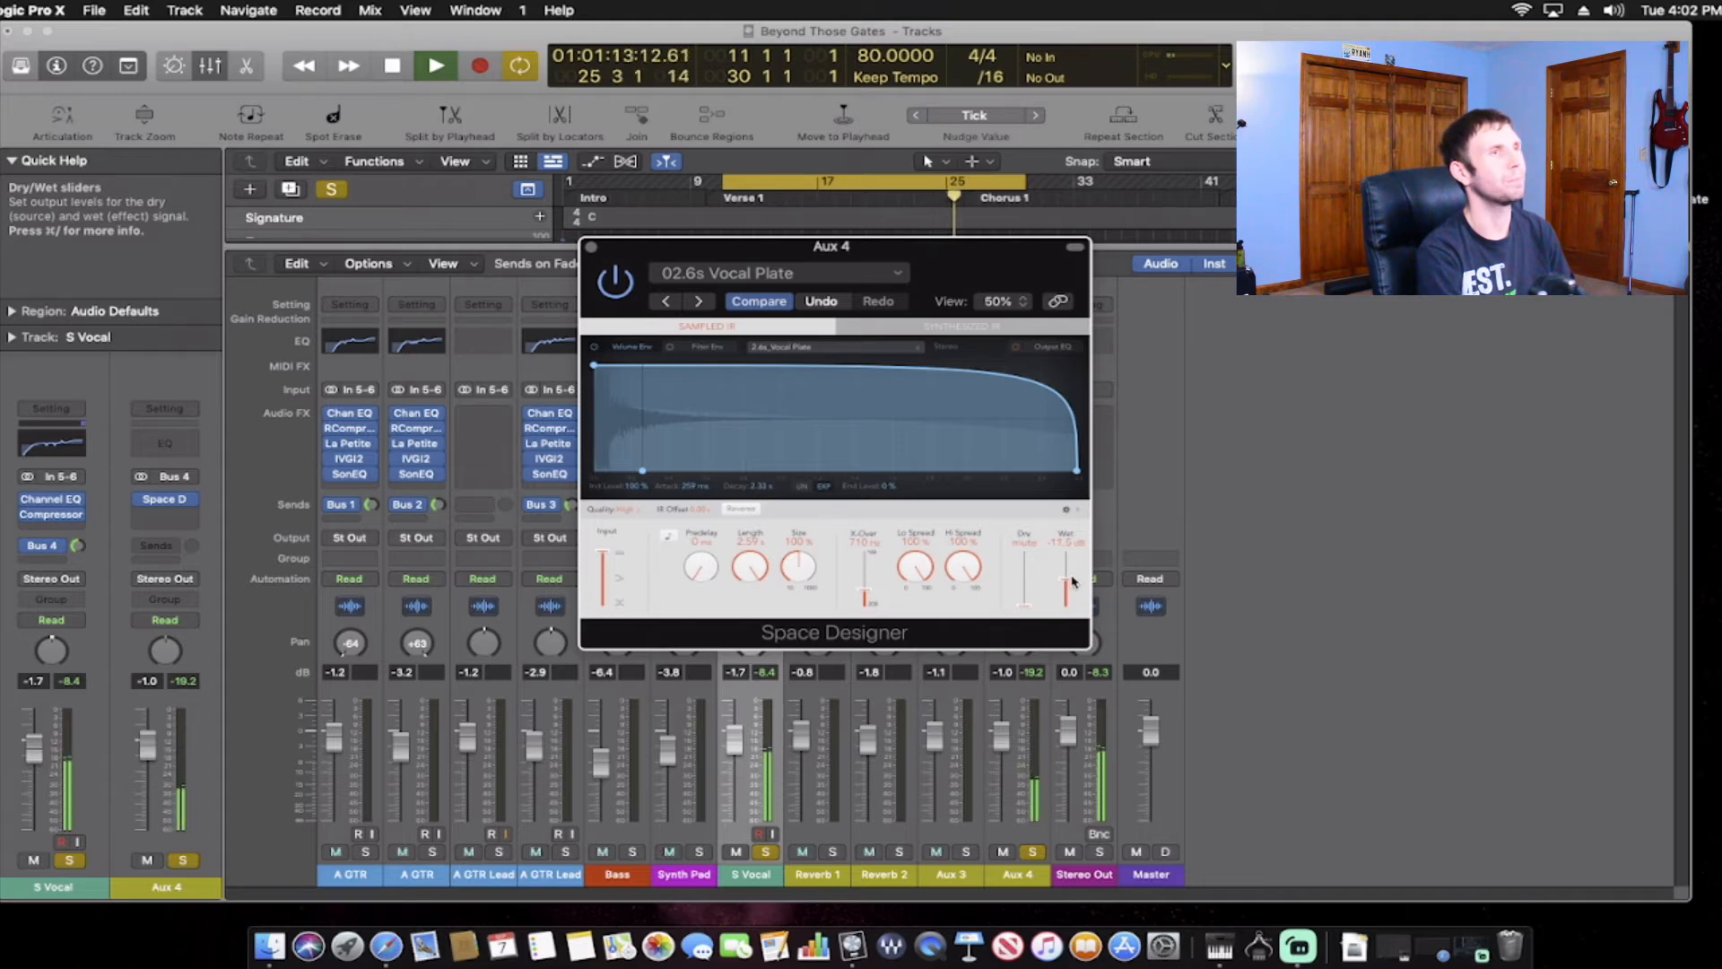
{"action": "key", "text": "space"}
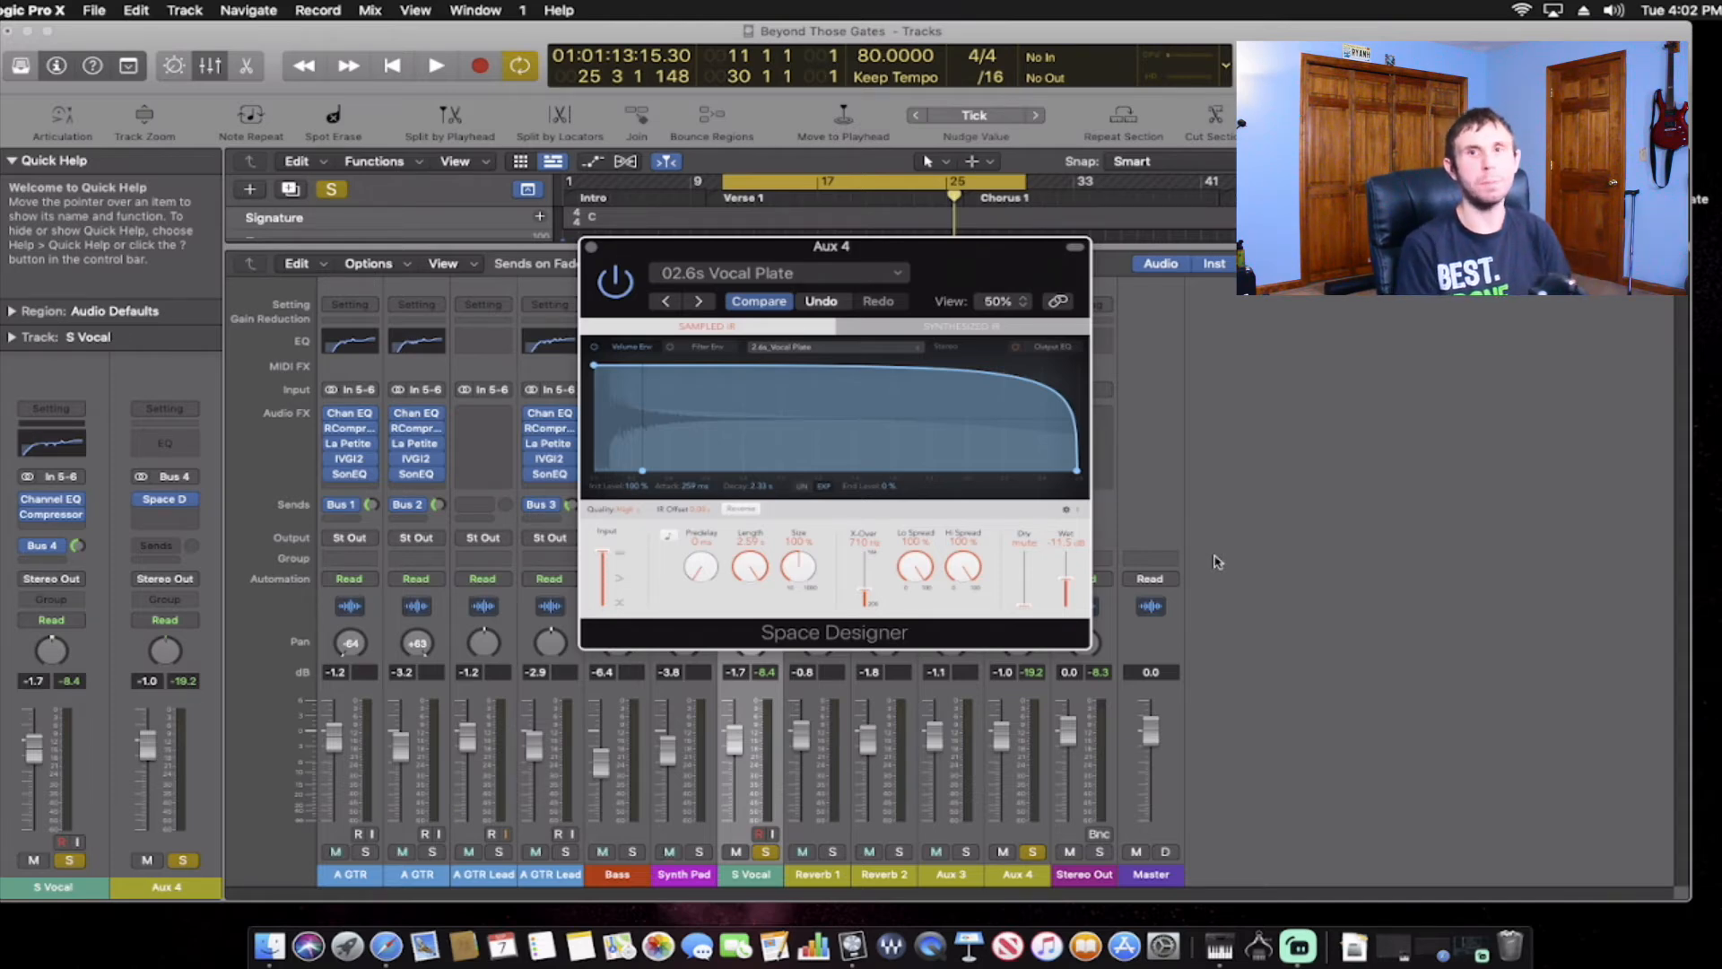
Enable the low cut in Space Designer's output EQ, raise its cutoff frequency by ear, and close the plug-in.
{"action": "left_click", "coordinate": [1055, 346]}
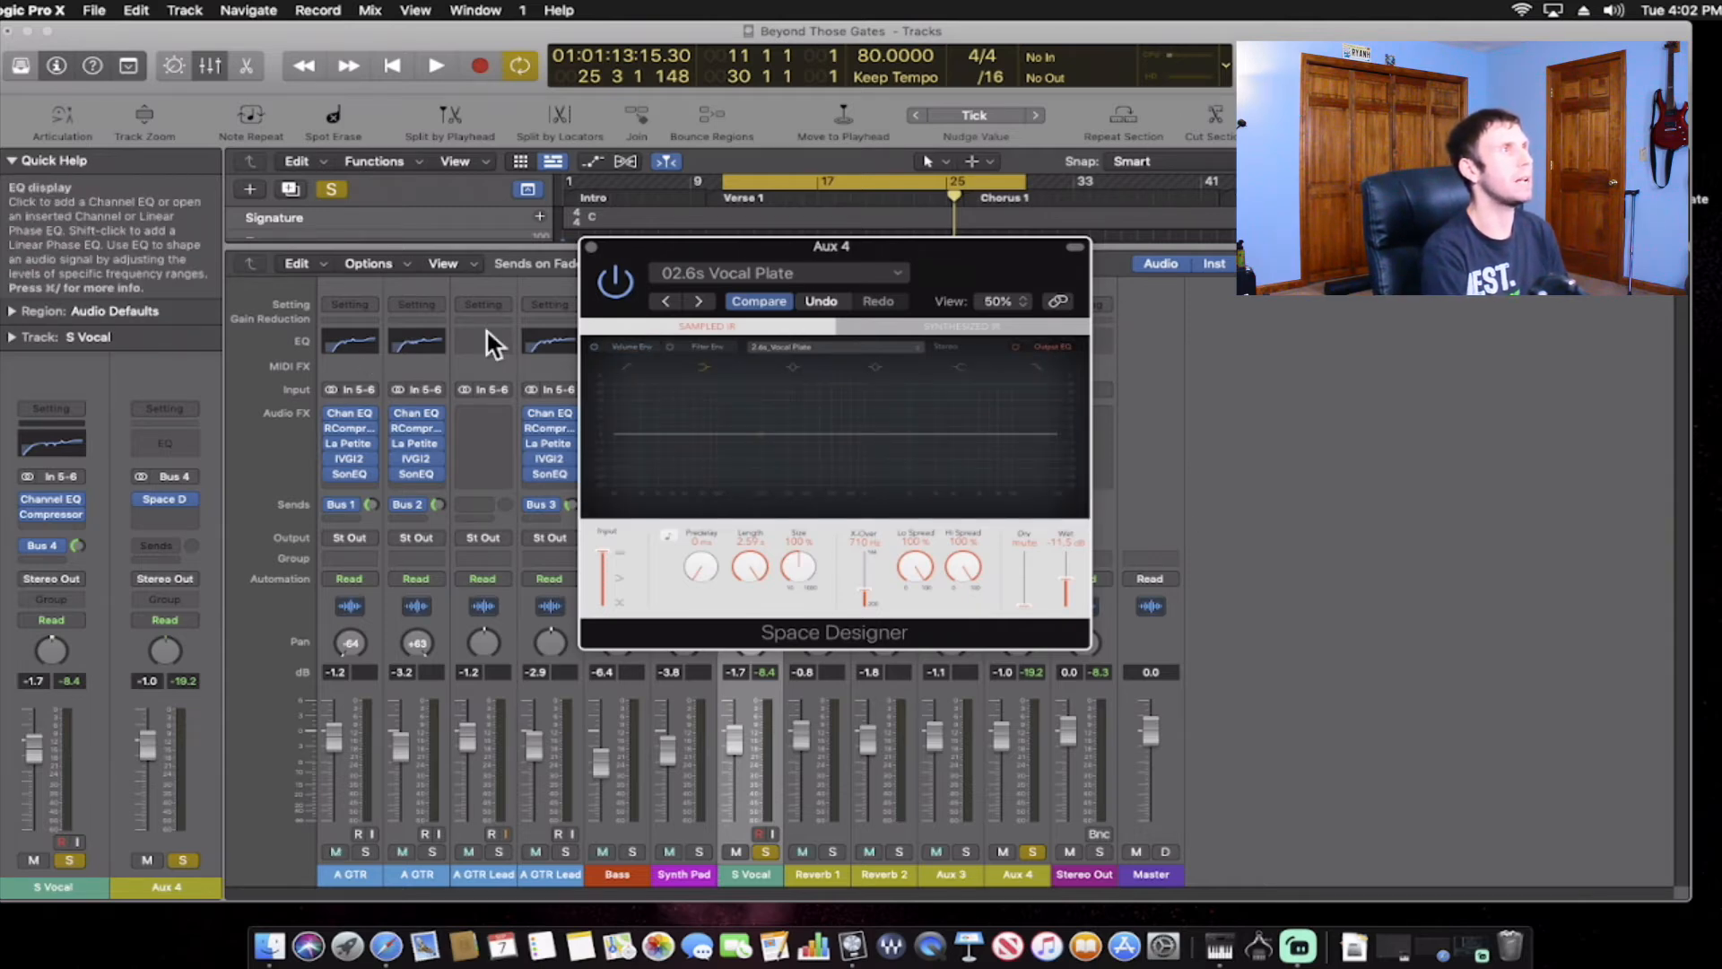
{"action": "left_click", "coordinate": [628, 367]}
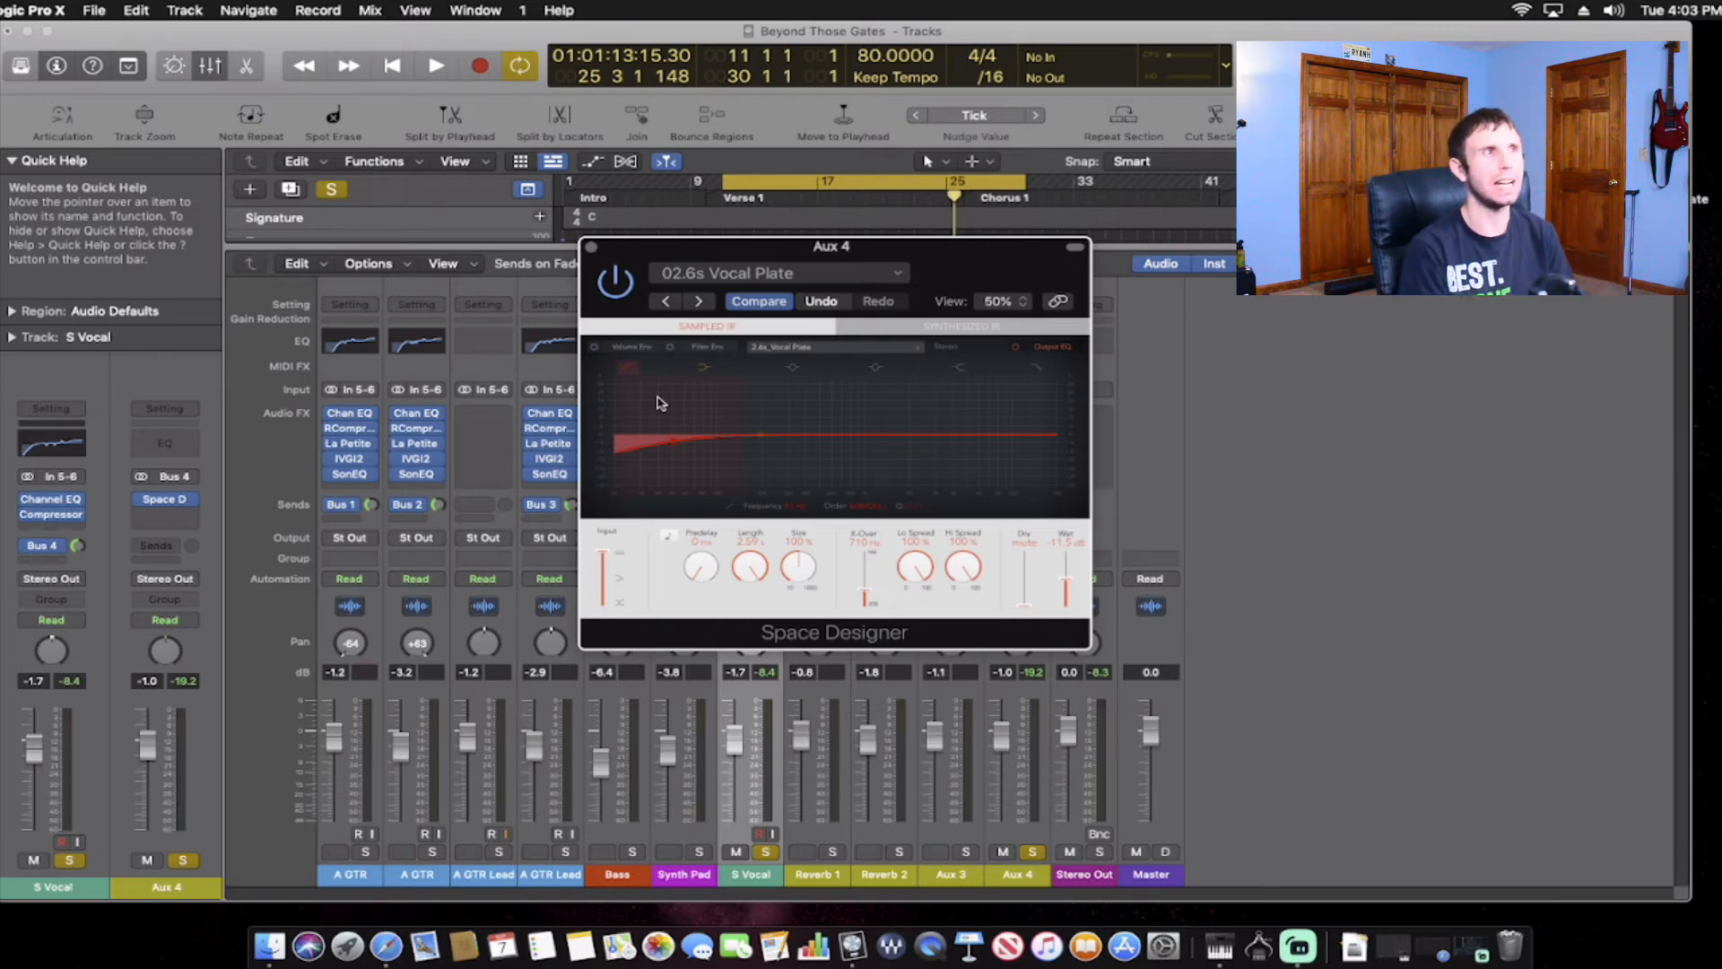
{"action": "key", "text": "space"}
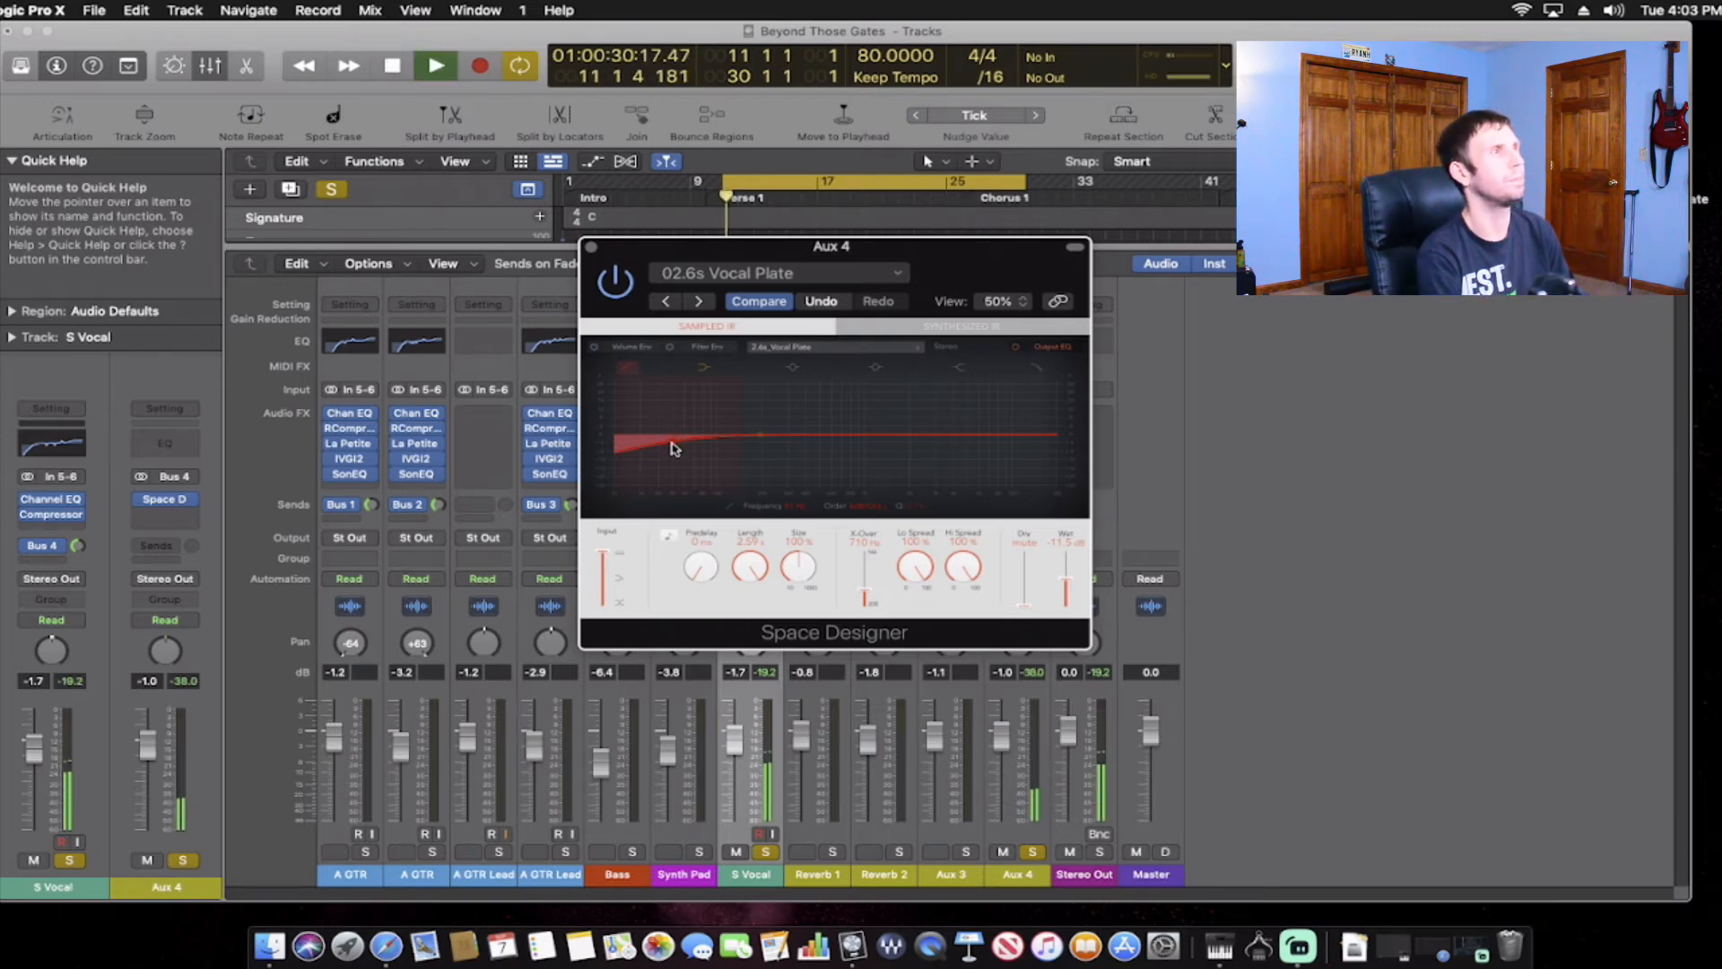
{"action": "left_click_drag", "start_coordinate": [693, 446], "coordinate": [786, 437]}
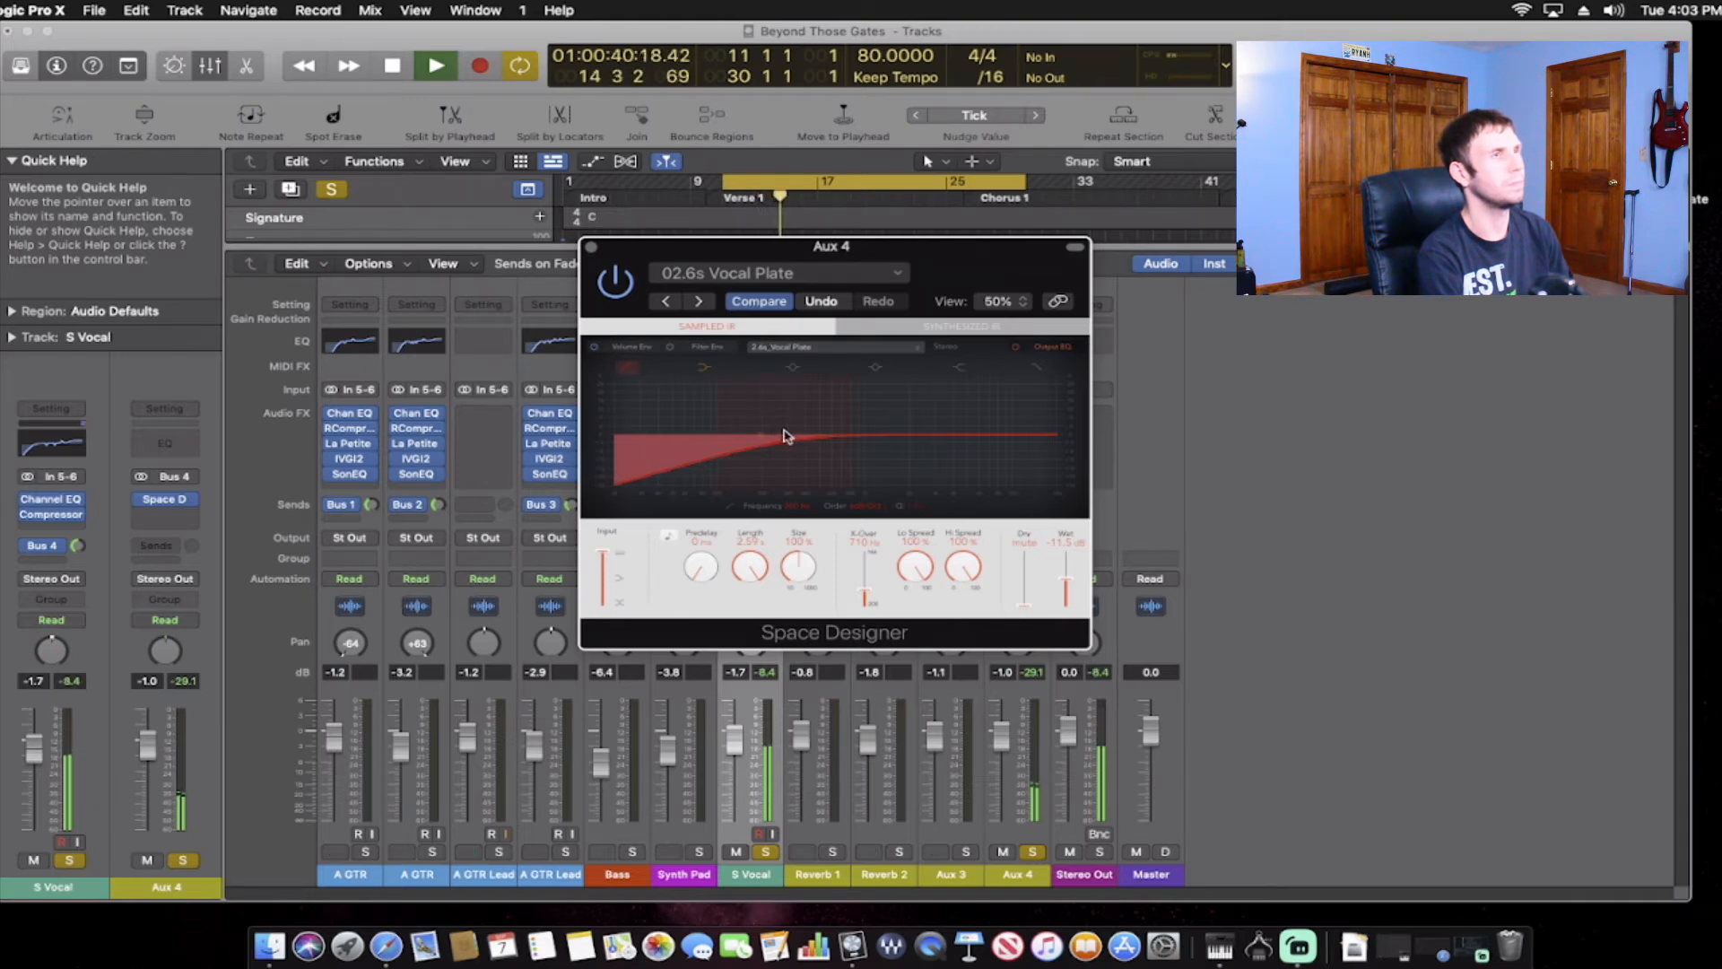
{"action": "key", "text": "space"}
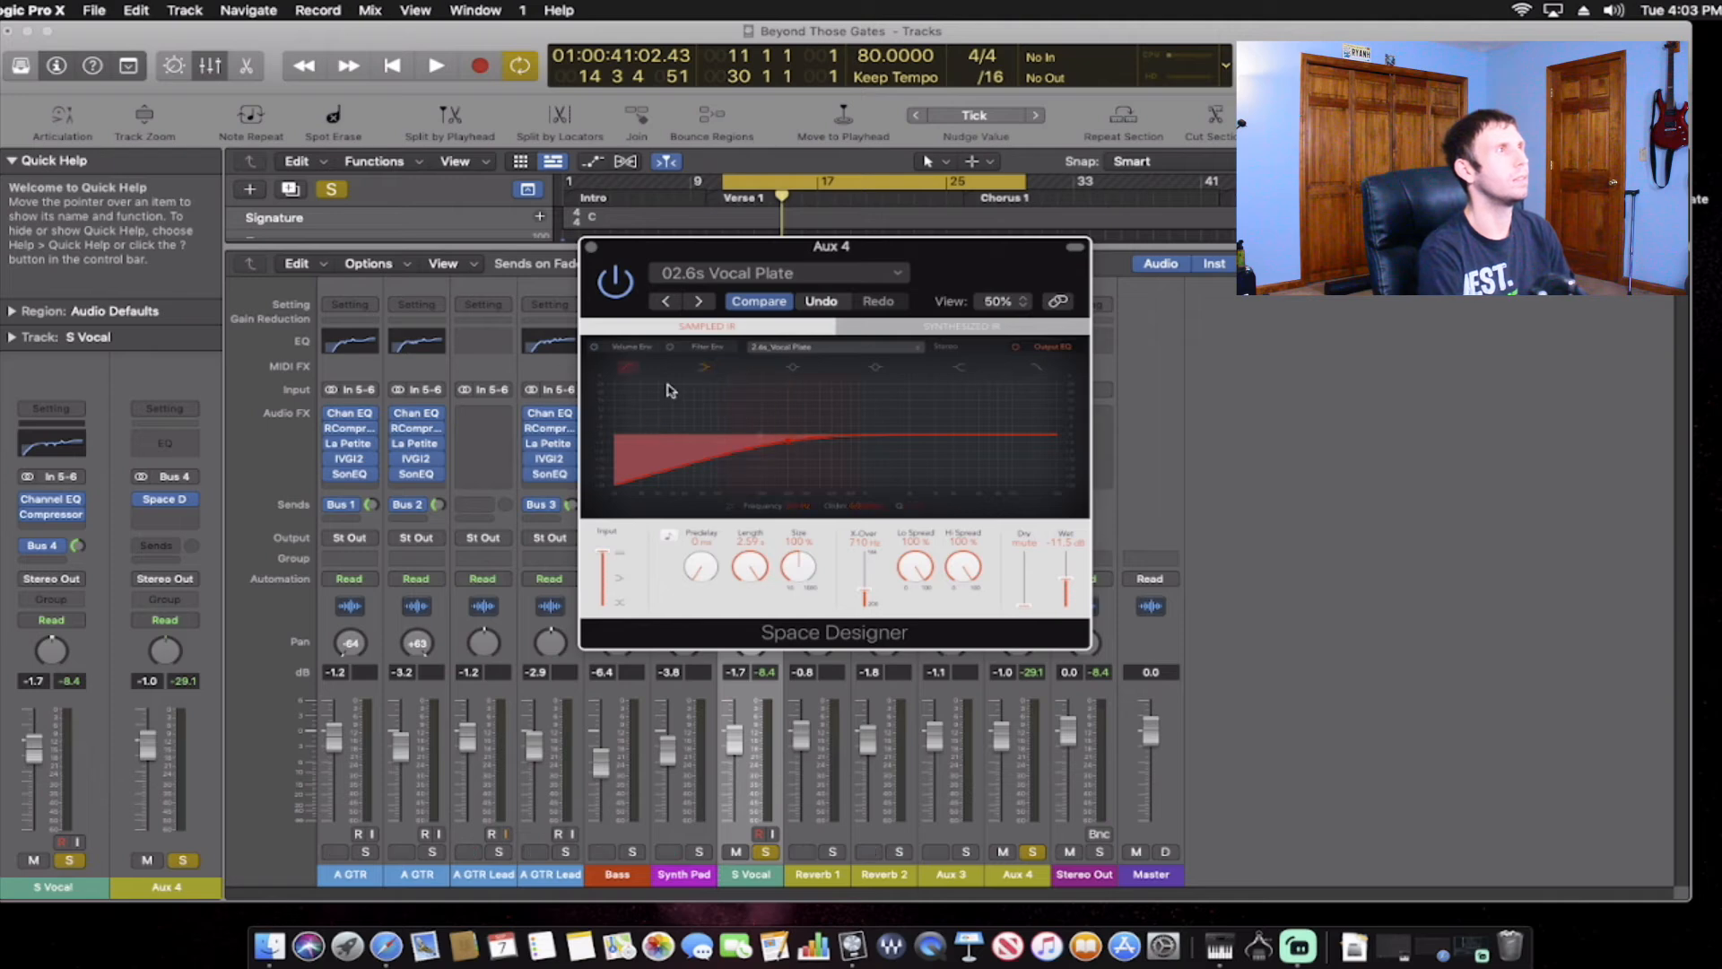
{"action": "key", "text": "space"}
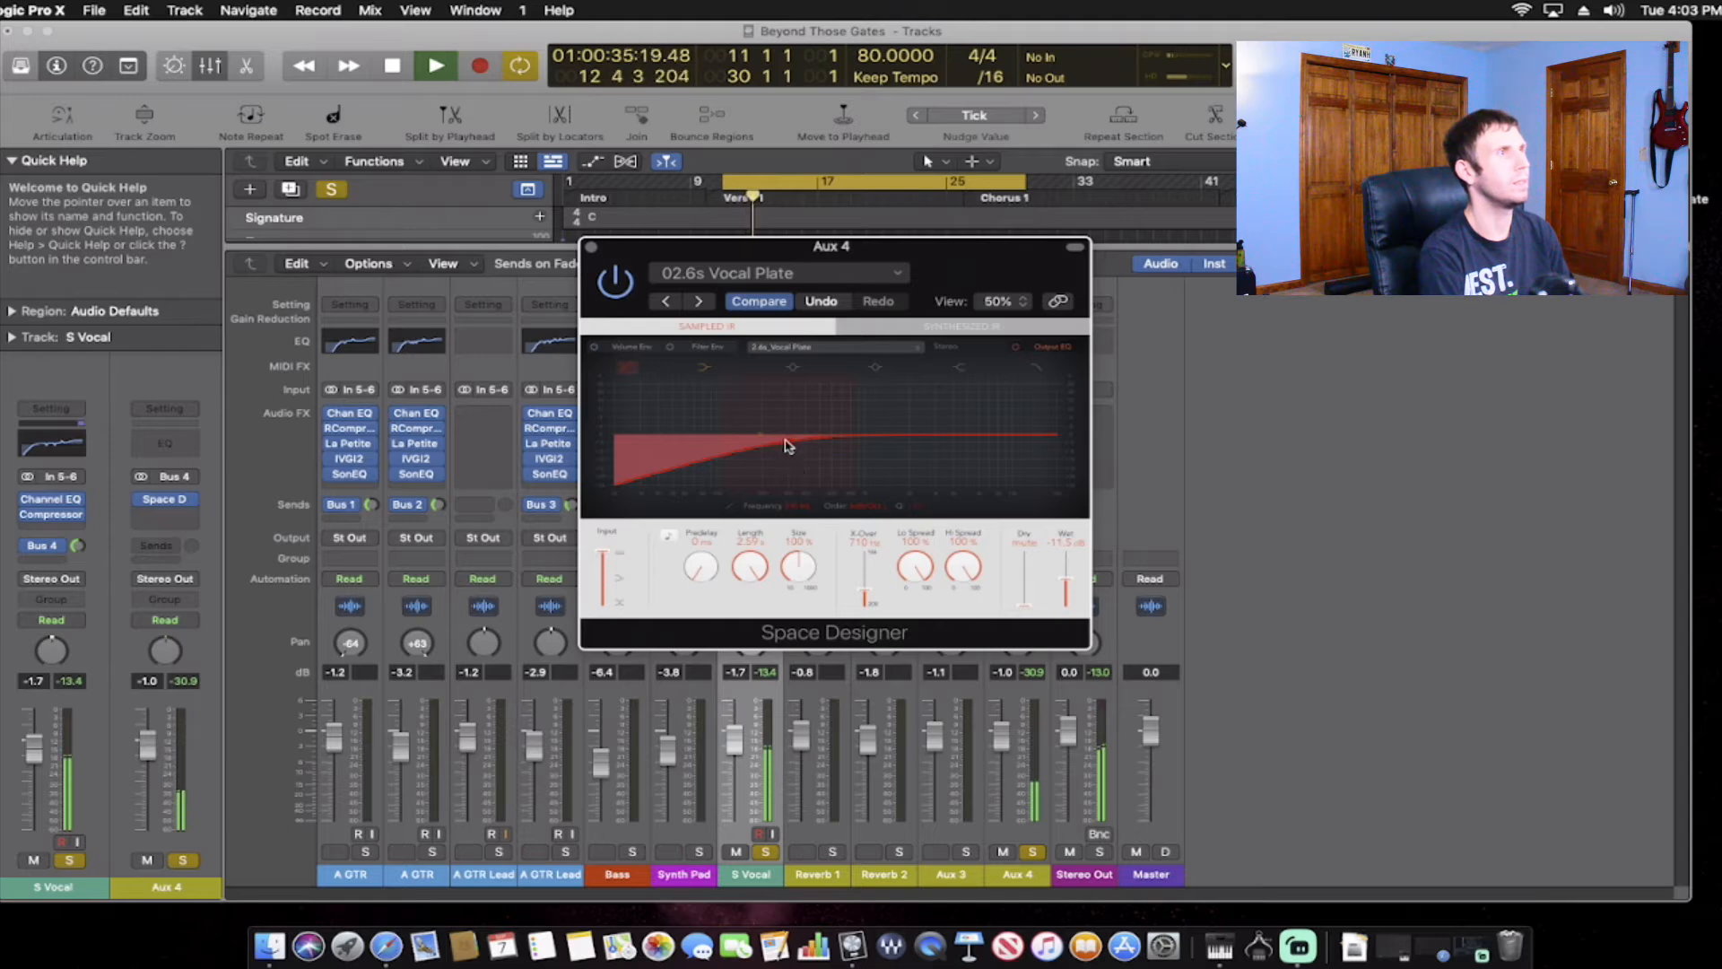
{"action": "left_click", "coordinate": [591, 247]}
{"action": "key", "text": "space"}
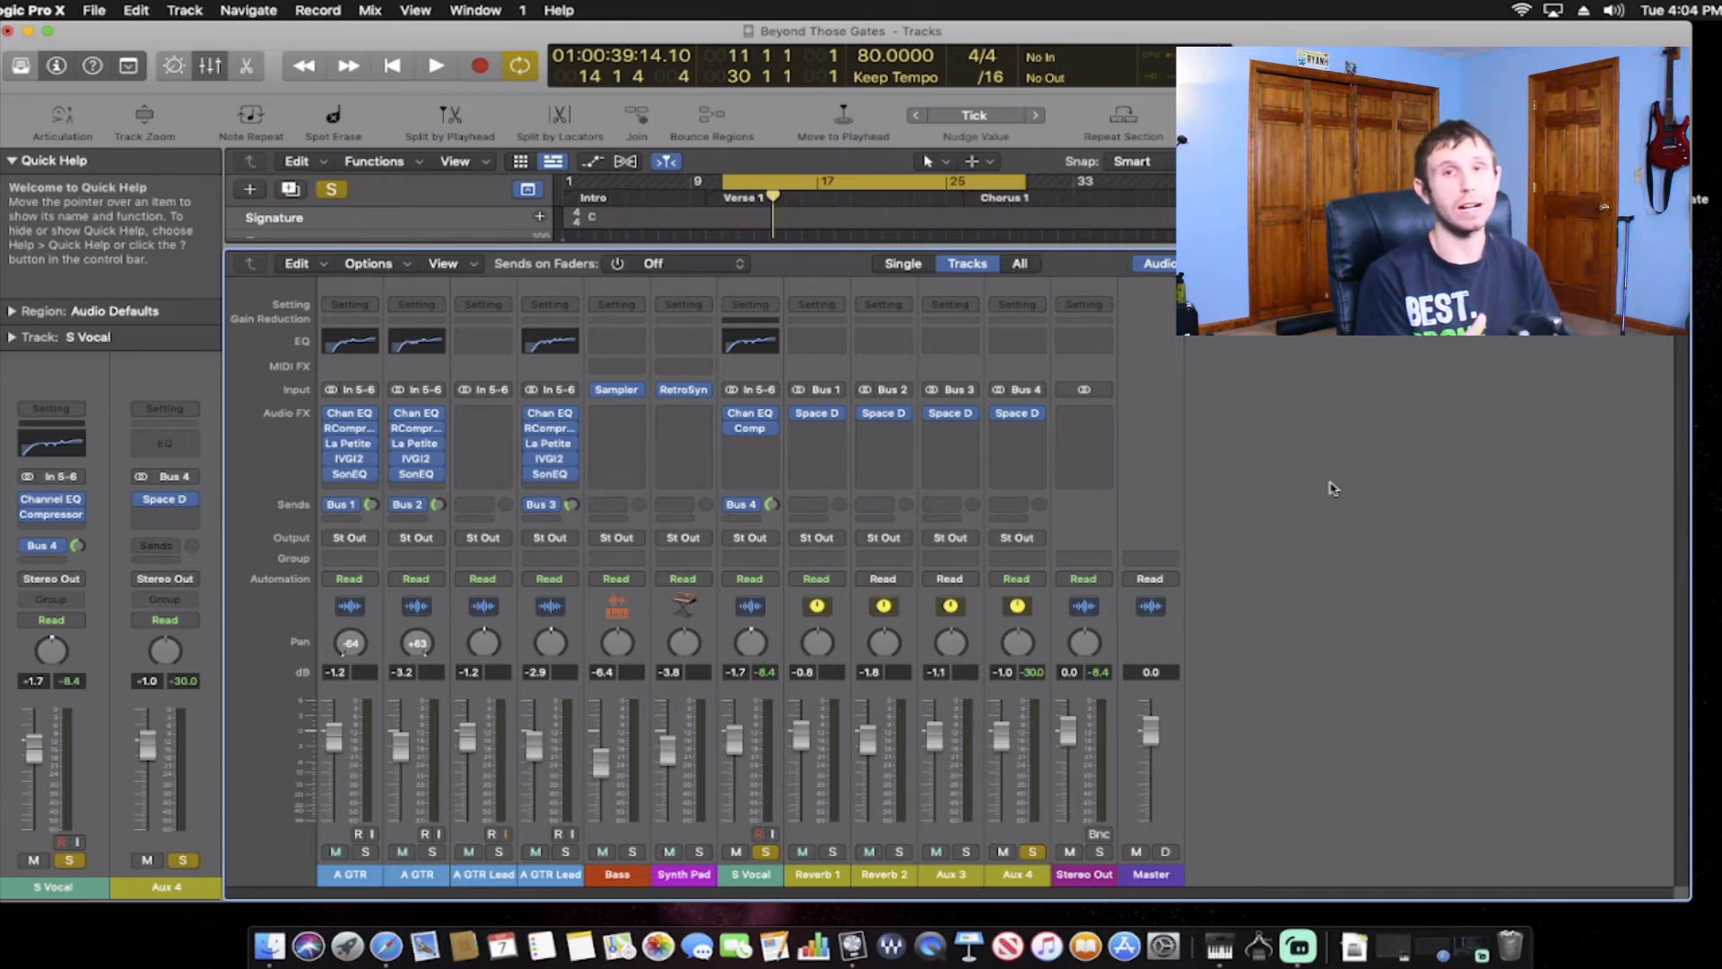
Insert a Tape Delay after Space Designer on the Aux 4 channel.
{"action": "left_click", "coordinate": [1004, 441]}
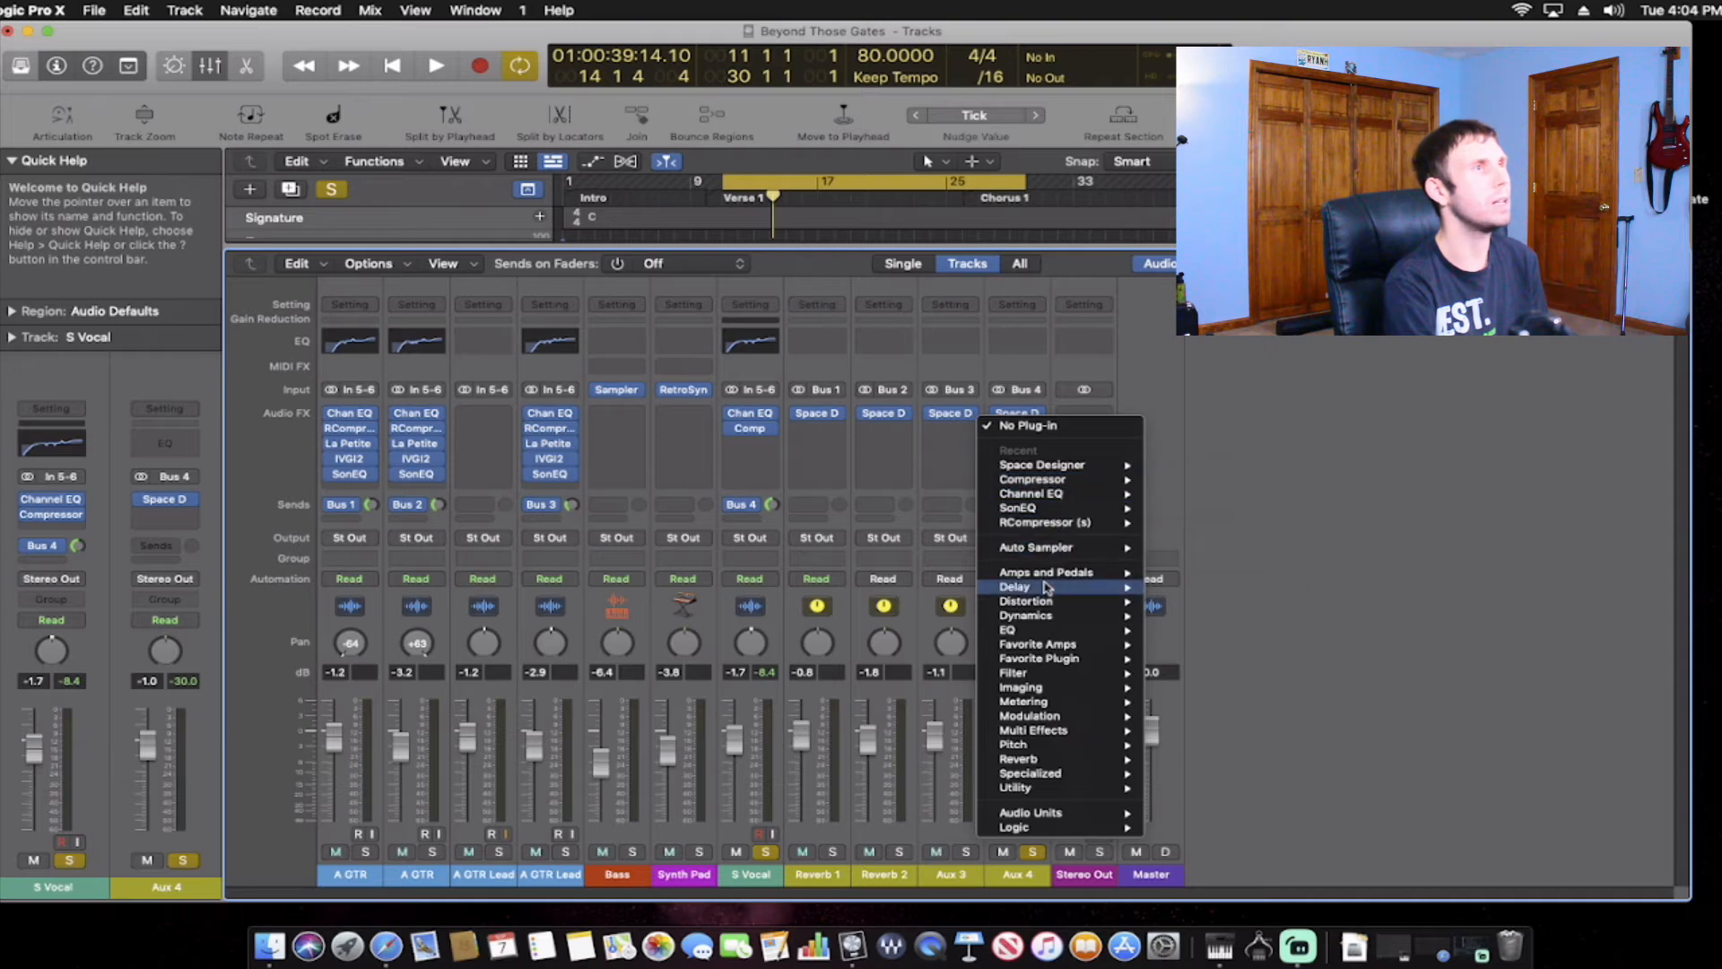
{"action": "mouse_move", "coordinate": [1112, 588]}
{"action": "mouse_move", "coordinate": [1237, 594]}
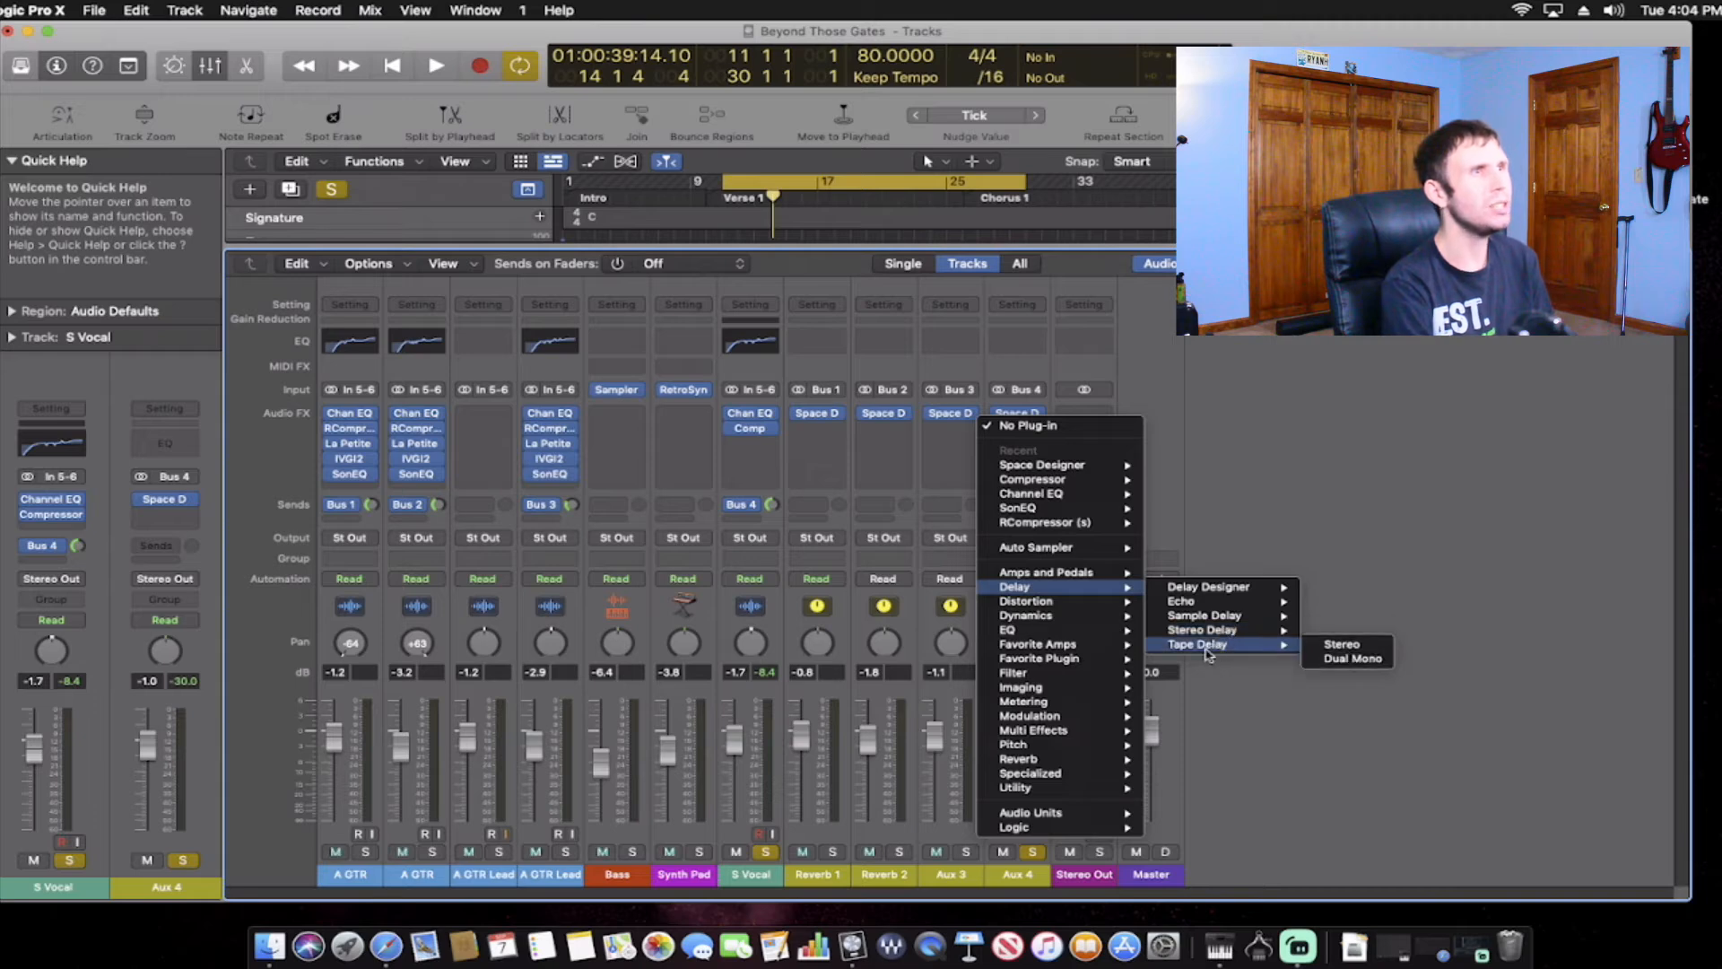
{"action": "left_click", "coordinate": [1213, 647]}
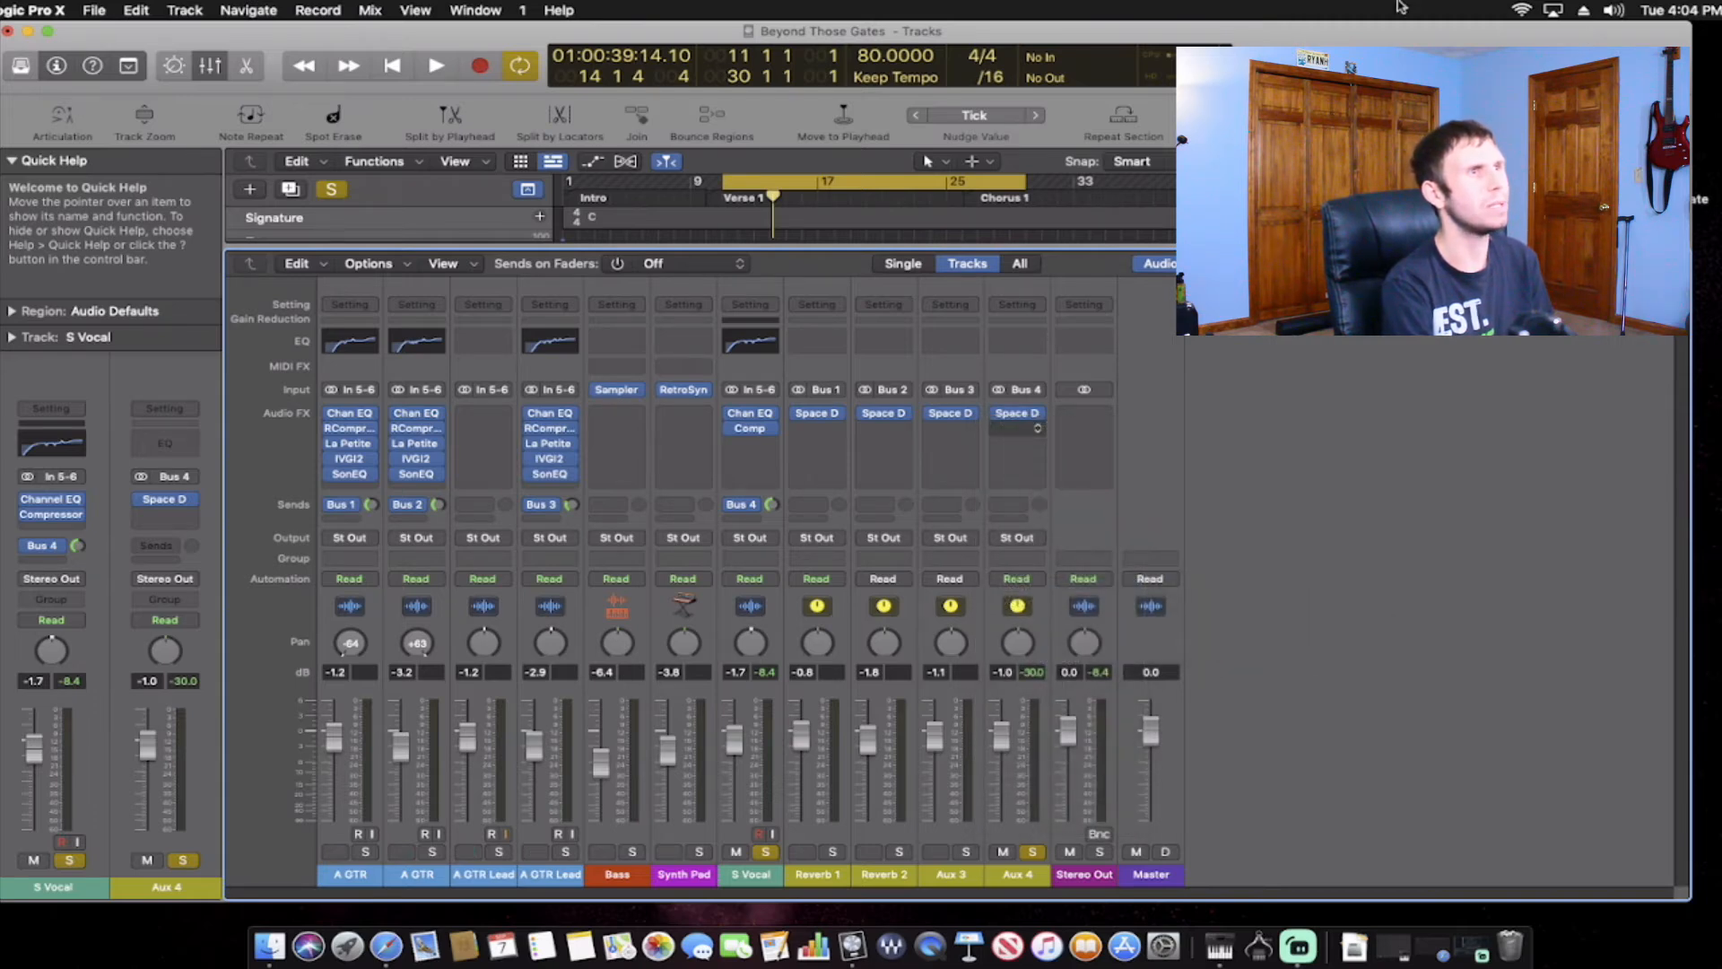
{"action": "left_click_drag", "start_coordinate": [926, 269], "coordinate": [944, 344]}
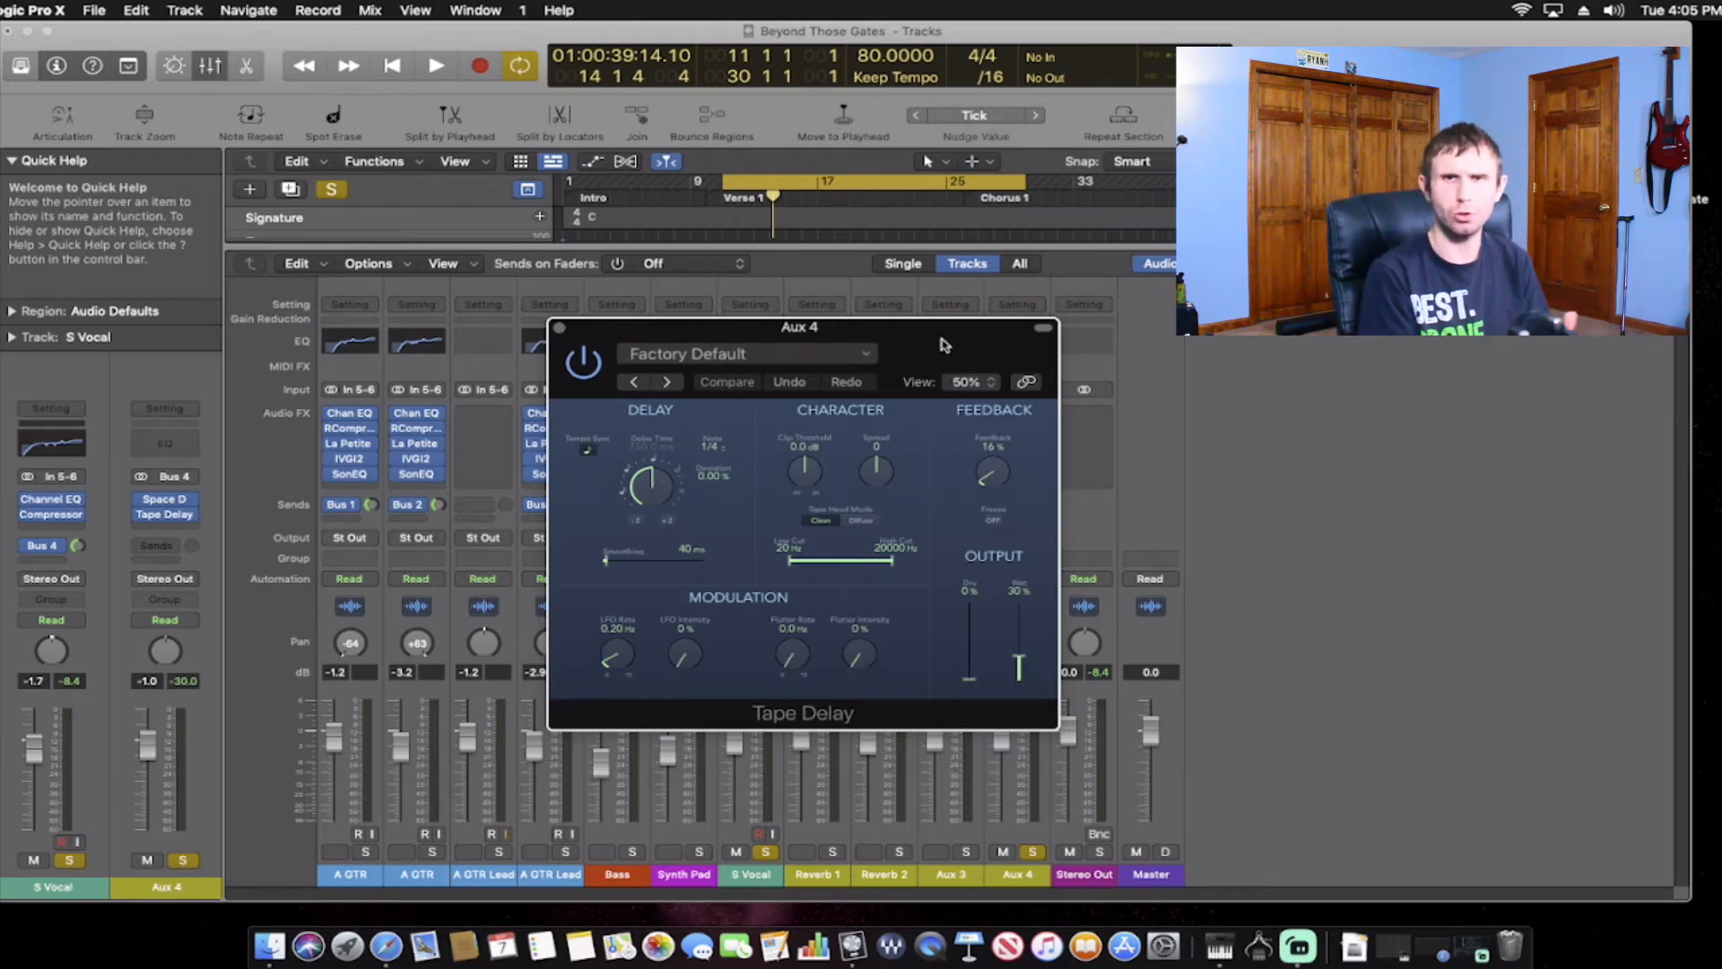
Try the 1\2 Note Dotted Feedback preset in Aux 4's Tape Delay during playback, stop playback and close the plug-in.
{"action": "key", "text": "space"}
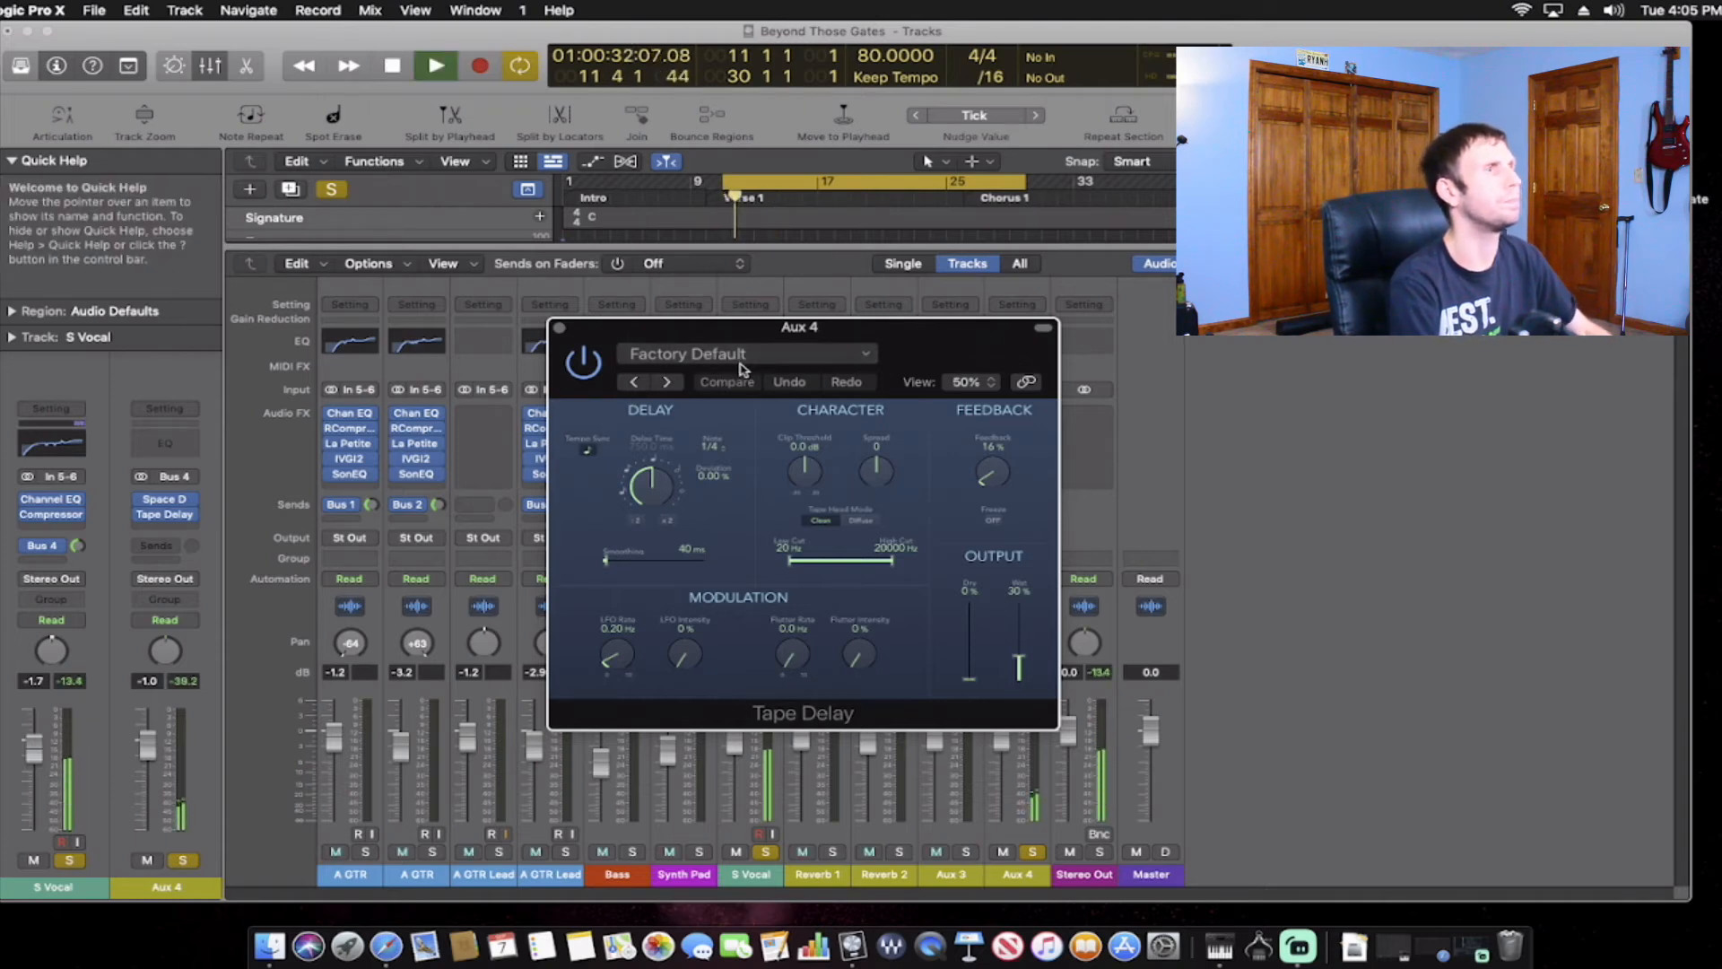
{"action": "left_click", "coordinate": [742, 357]}
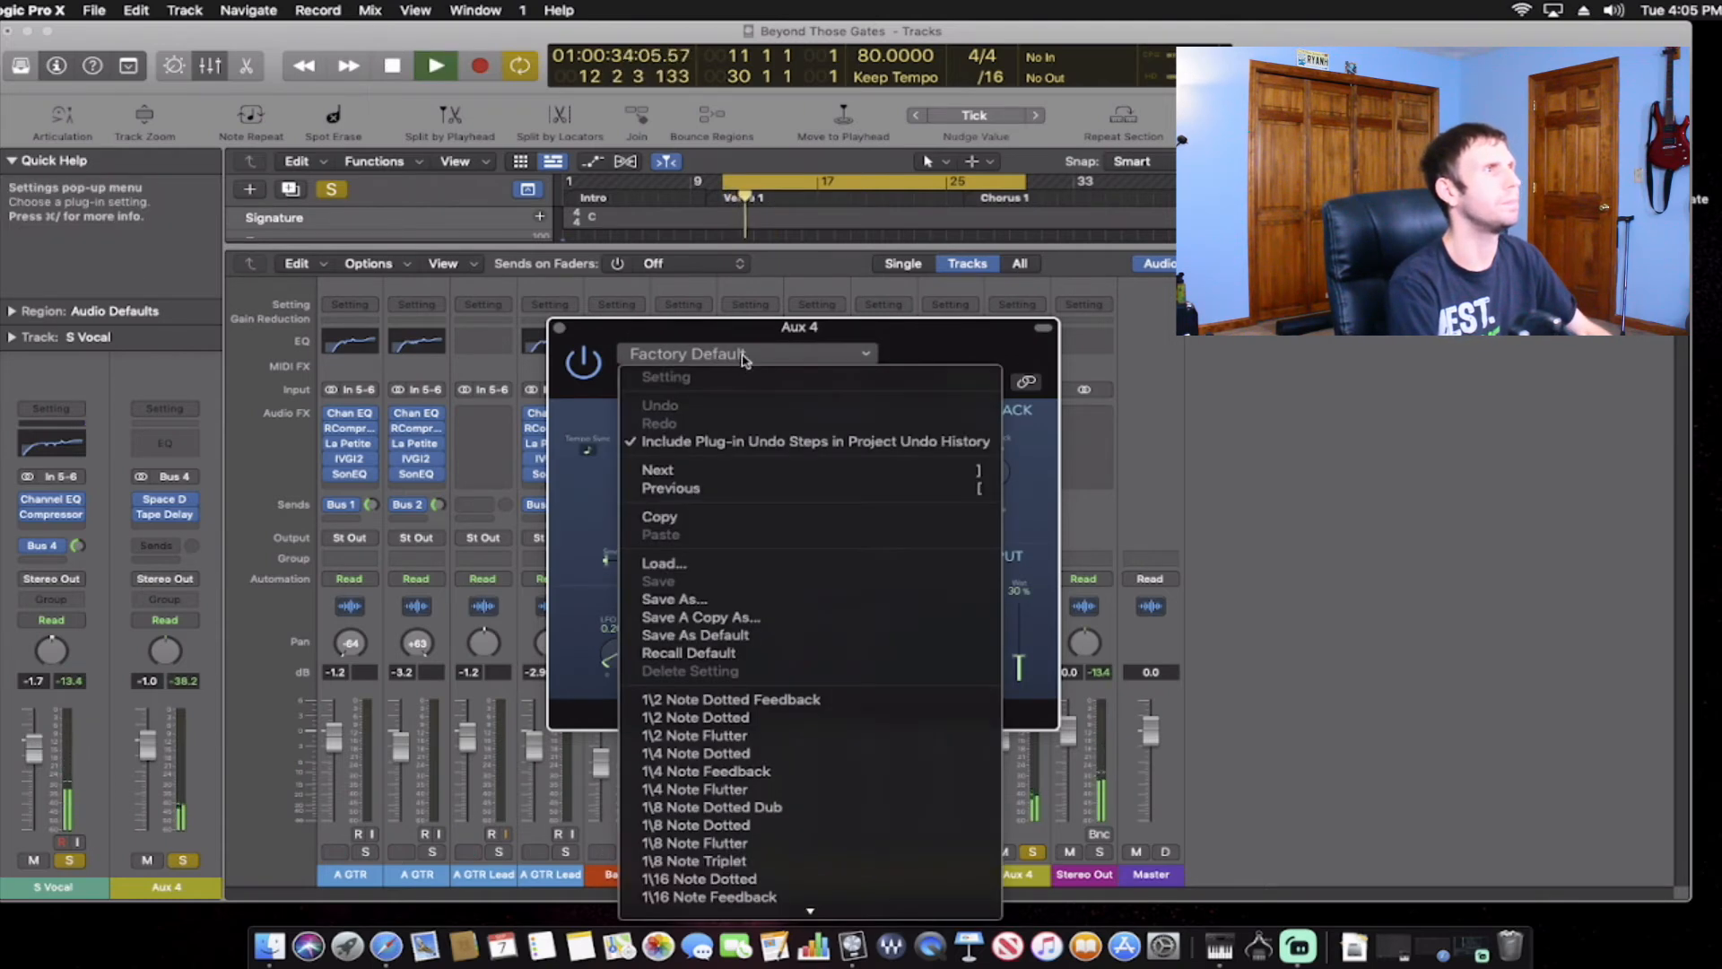
{"action": "left_click", "coordinate": [734, 358]}
{"action": "left_click", "coordinate": [732, 357]}
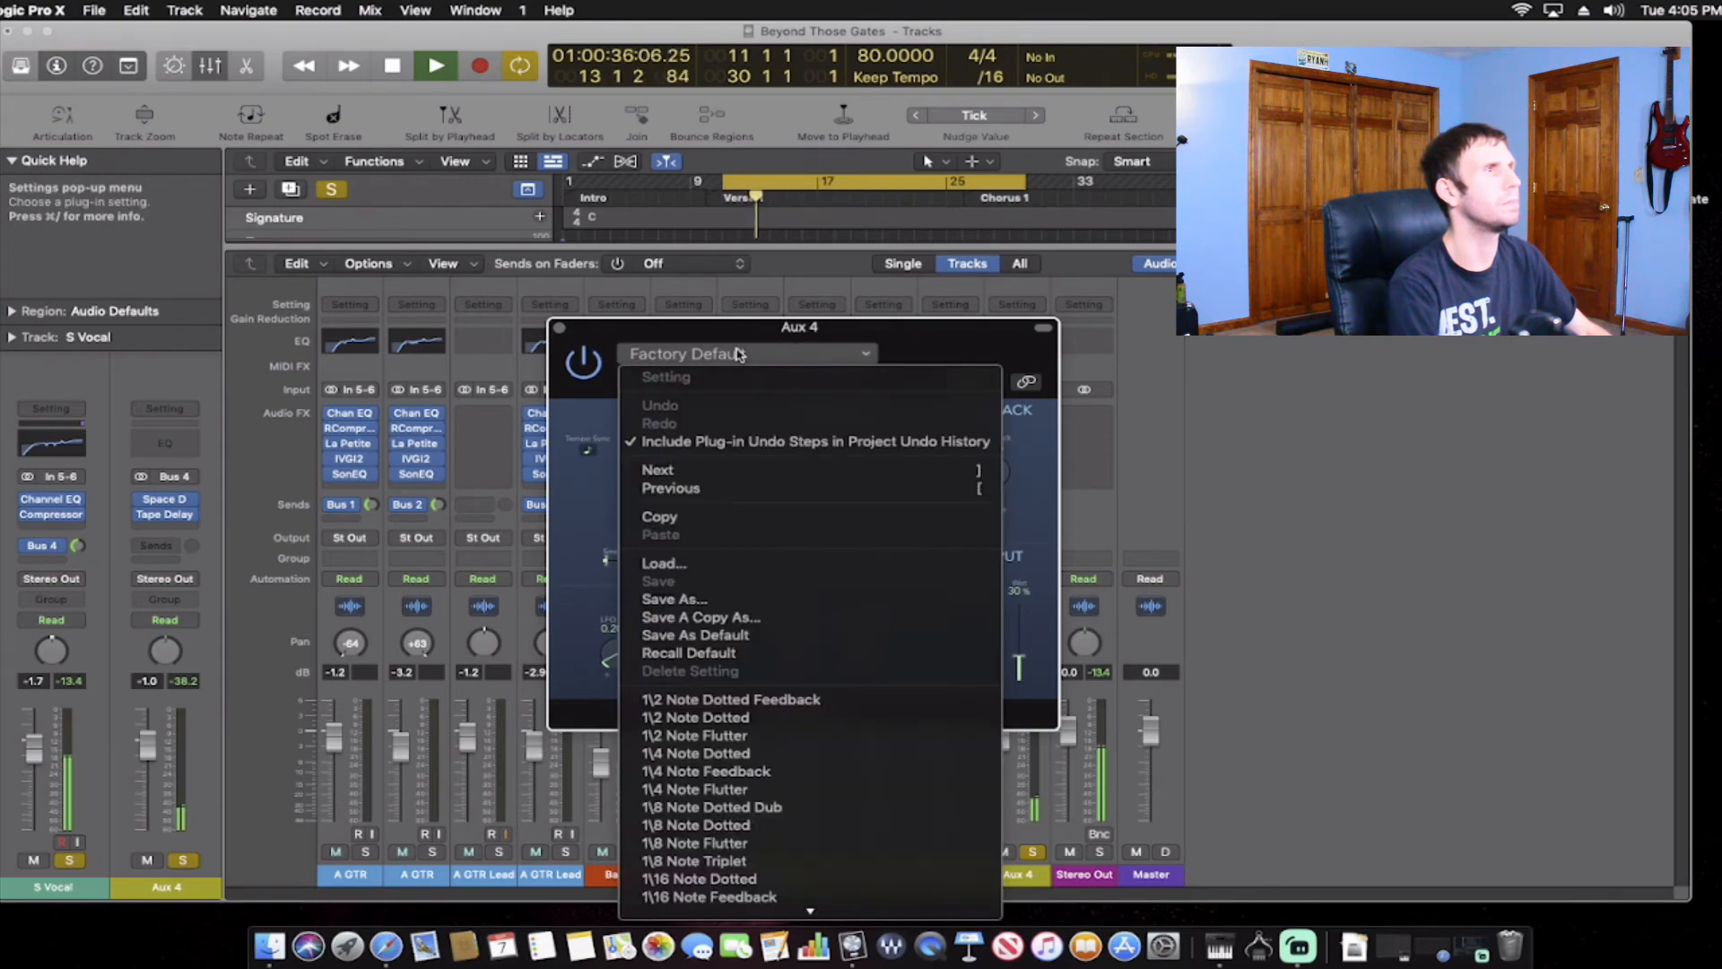
{"action": "left_click", "coordinate": [769, 708]}
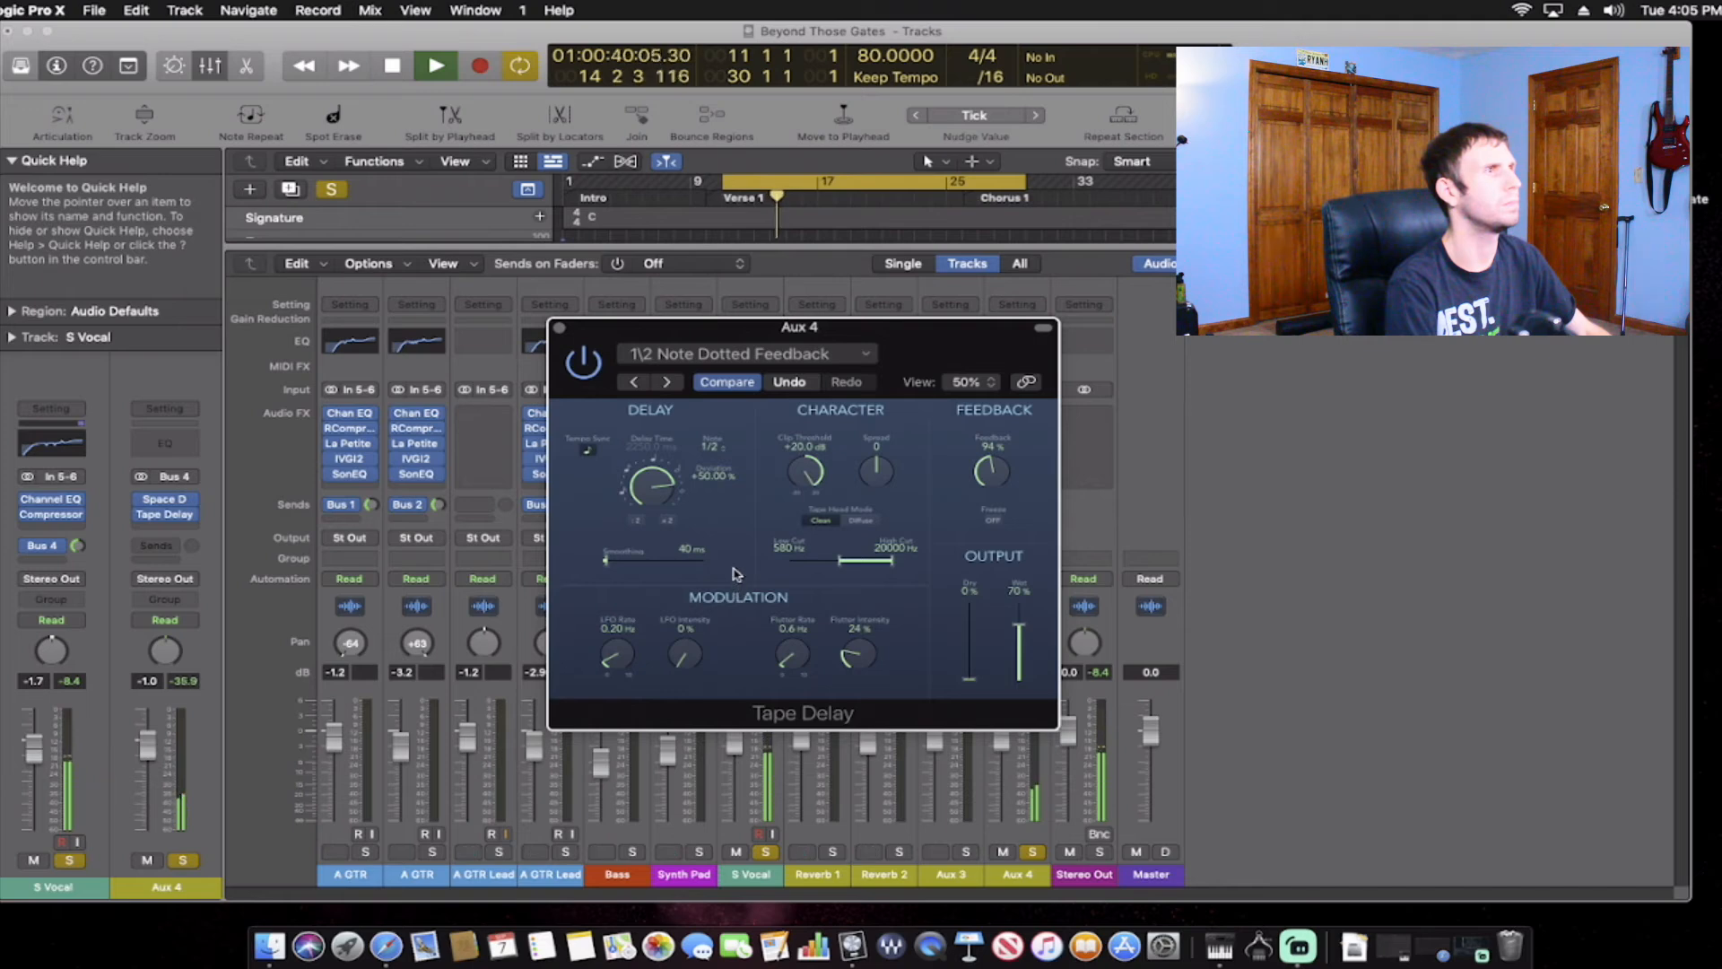
{"action": "key", "text": "space"}
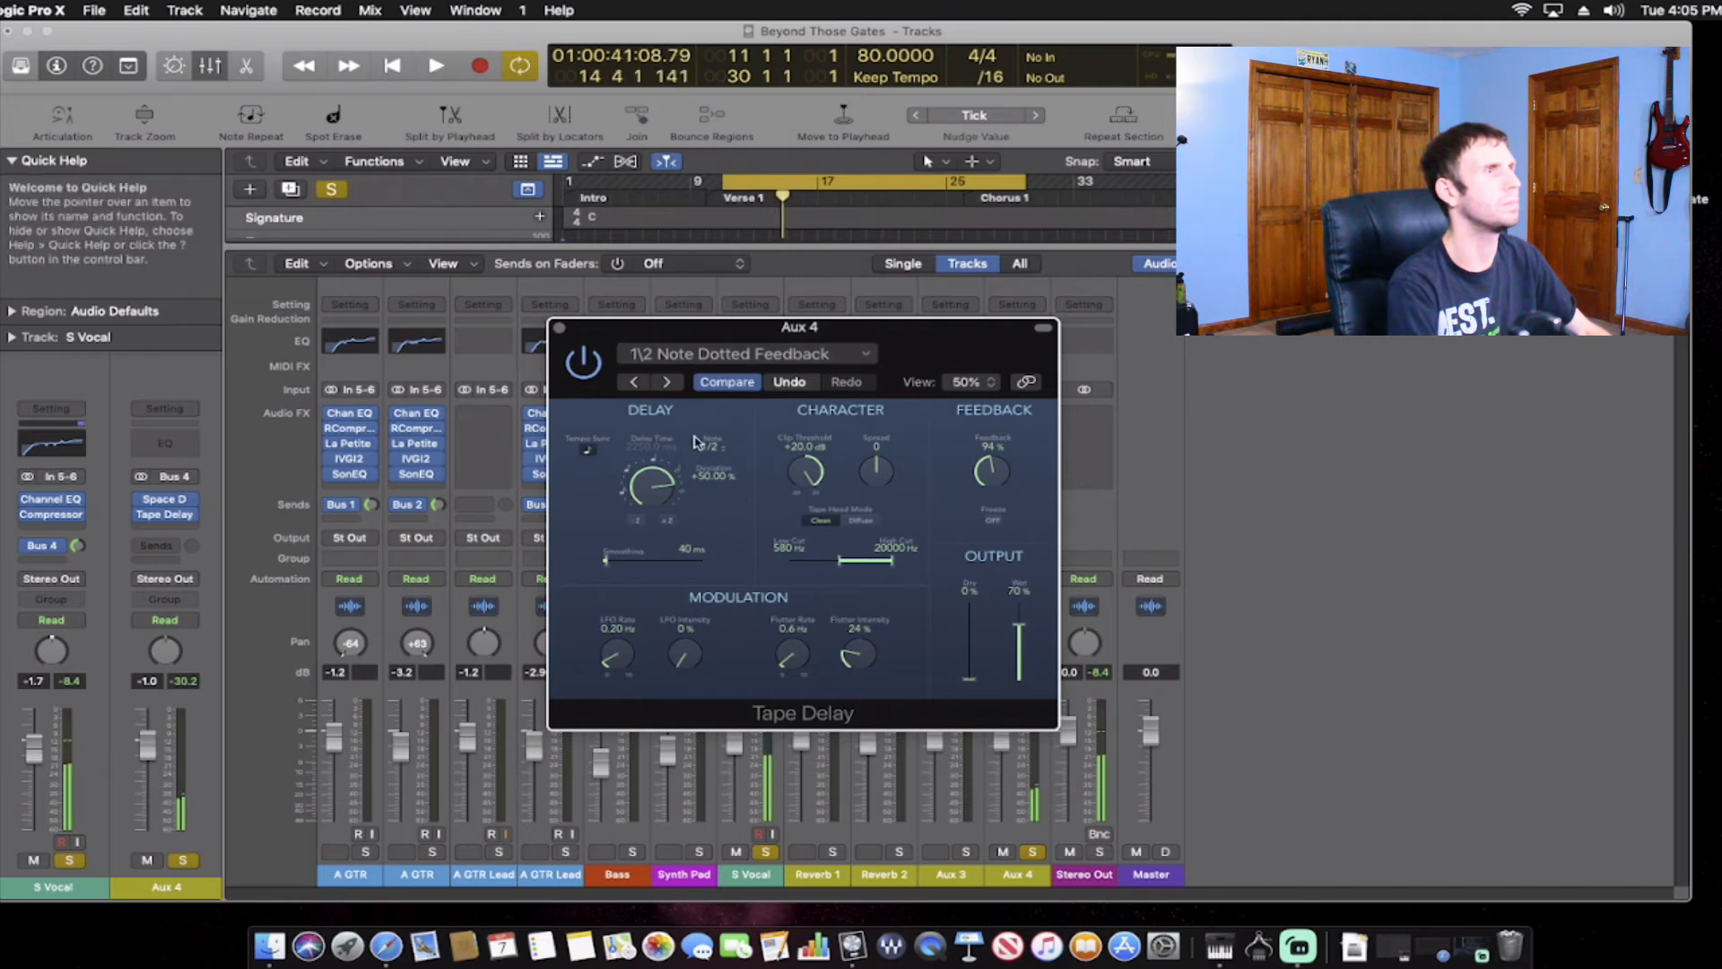
{"action": "left_click", "coordinate": [559, 326]}
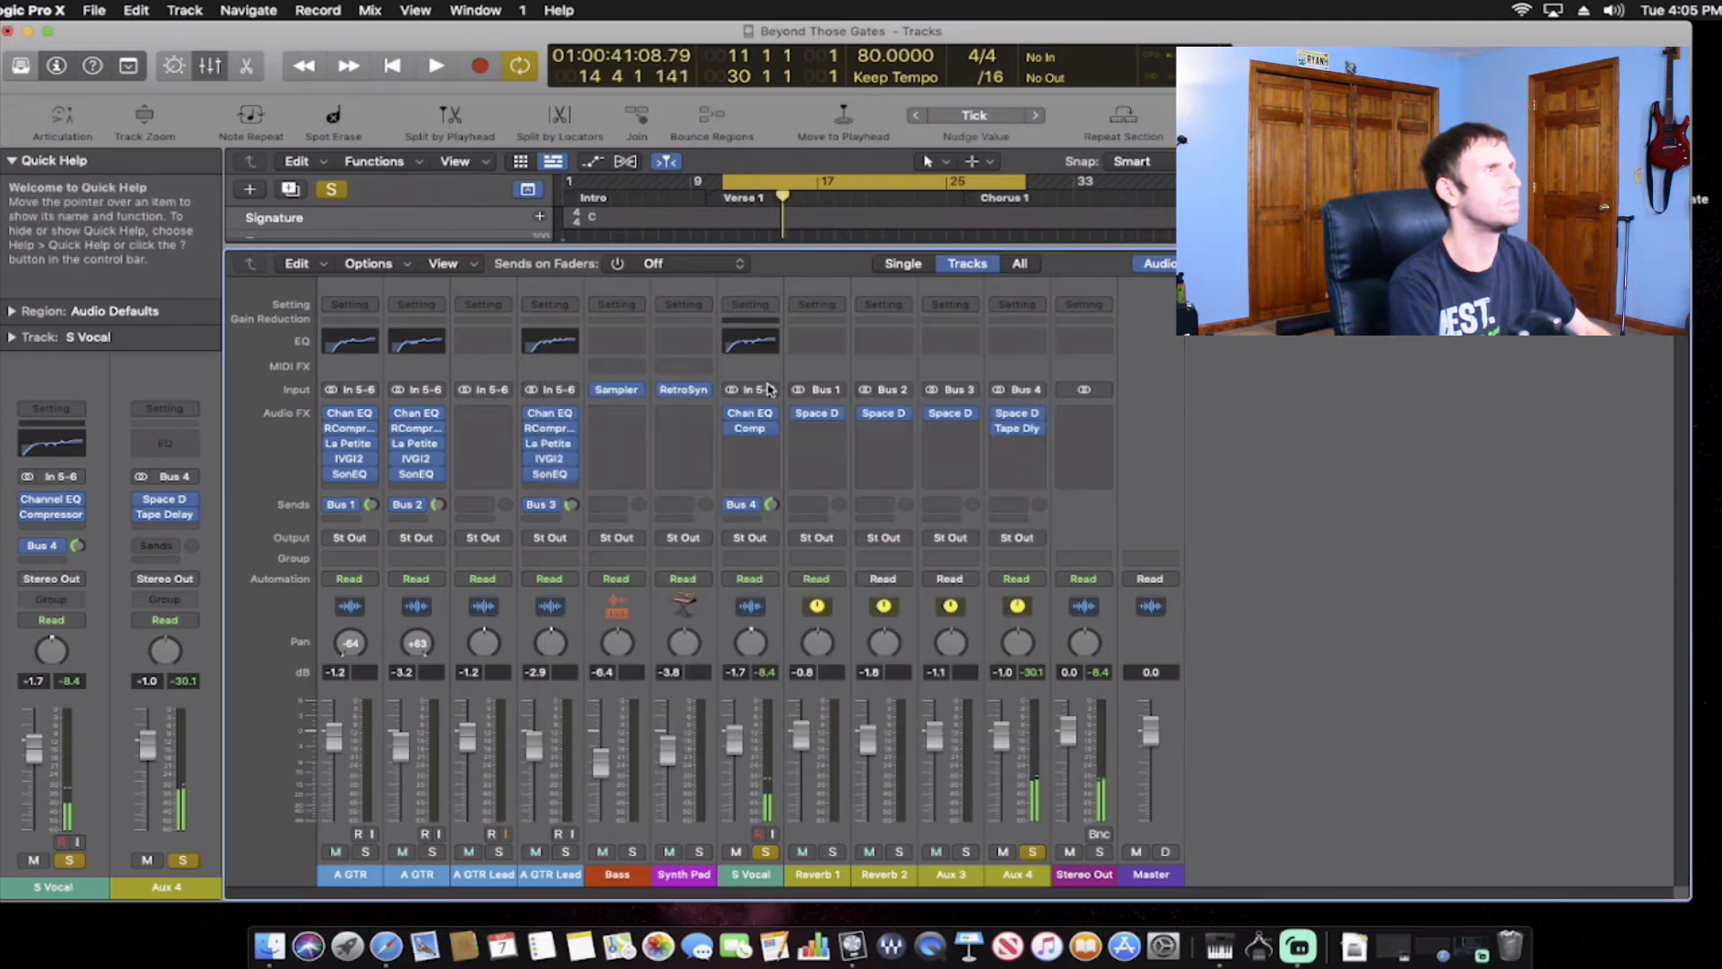
Restart playback, remove the Tape Delay from Aux 4 and insert a fresh Tape Delay with factory default settings in the same slot.
{"action": "key", "text": "space"}
{"action": "left_click", "coordinate": [1032, 428]}
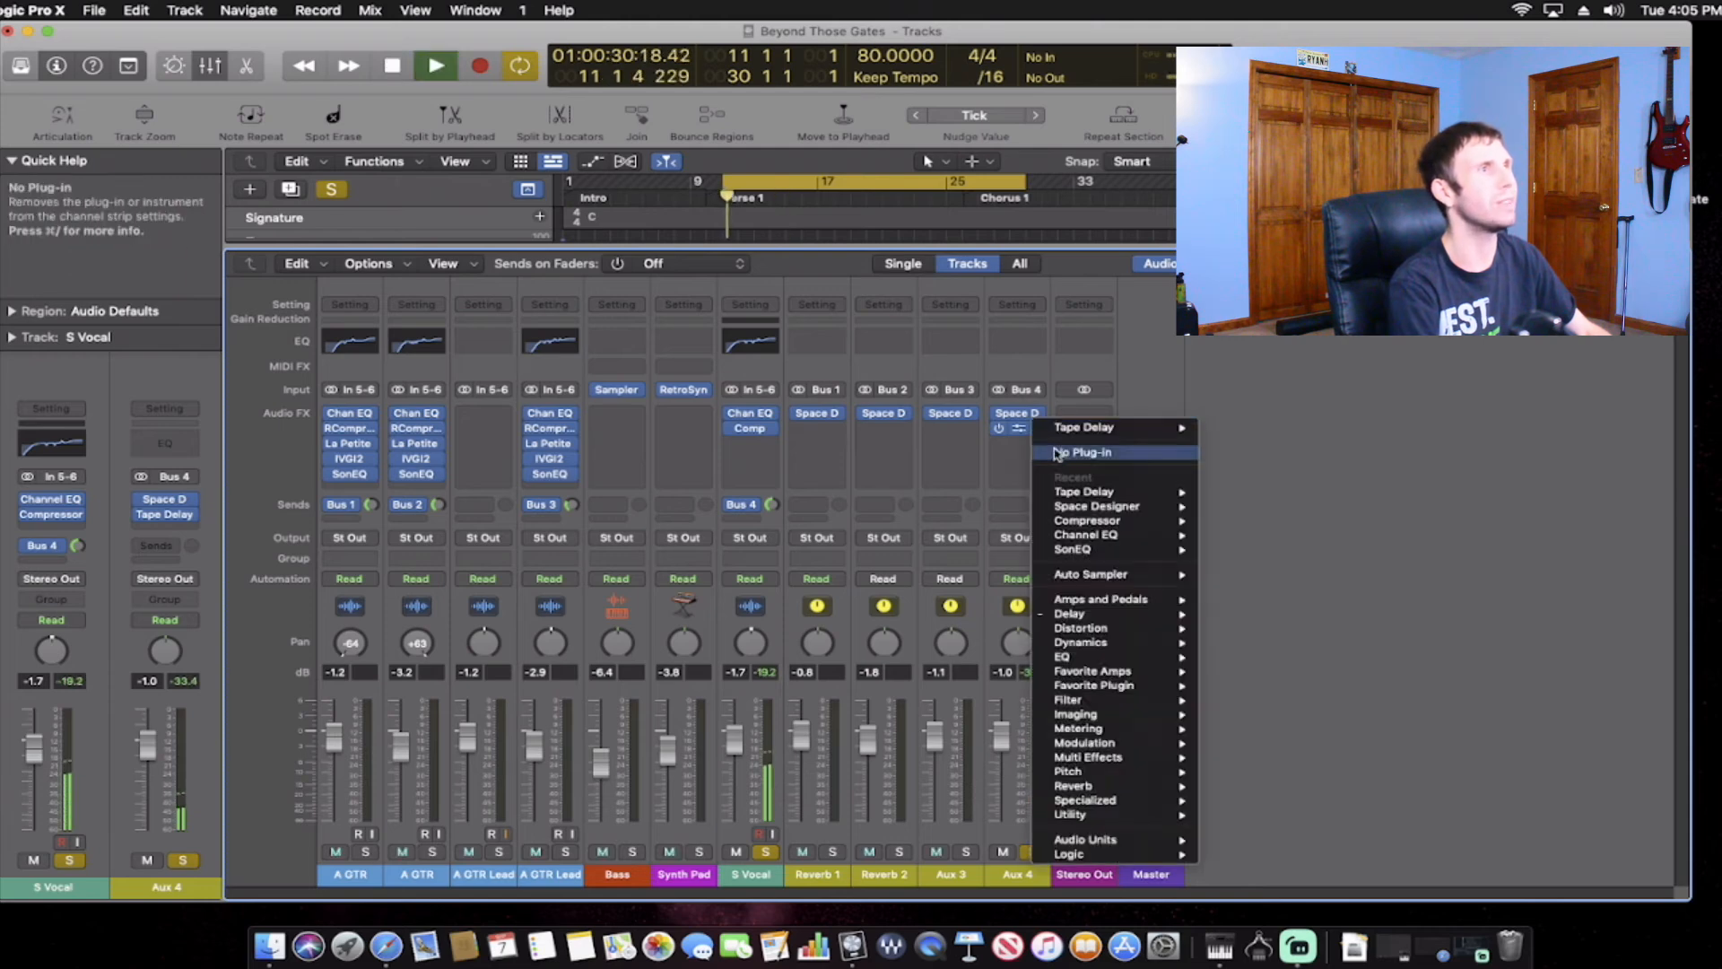
{"action": "left_click", "coordinate": [1058, 453]}
{"action": "left_click", "coordinate": [1031, 428]}
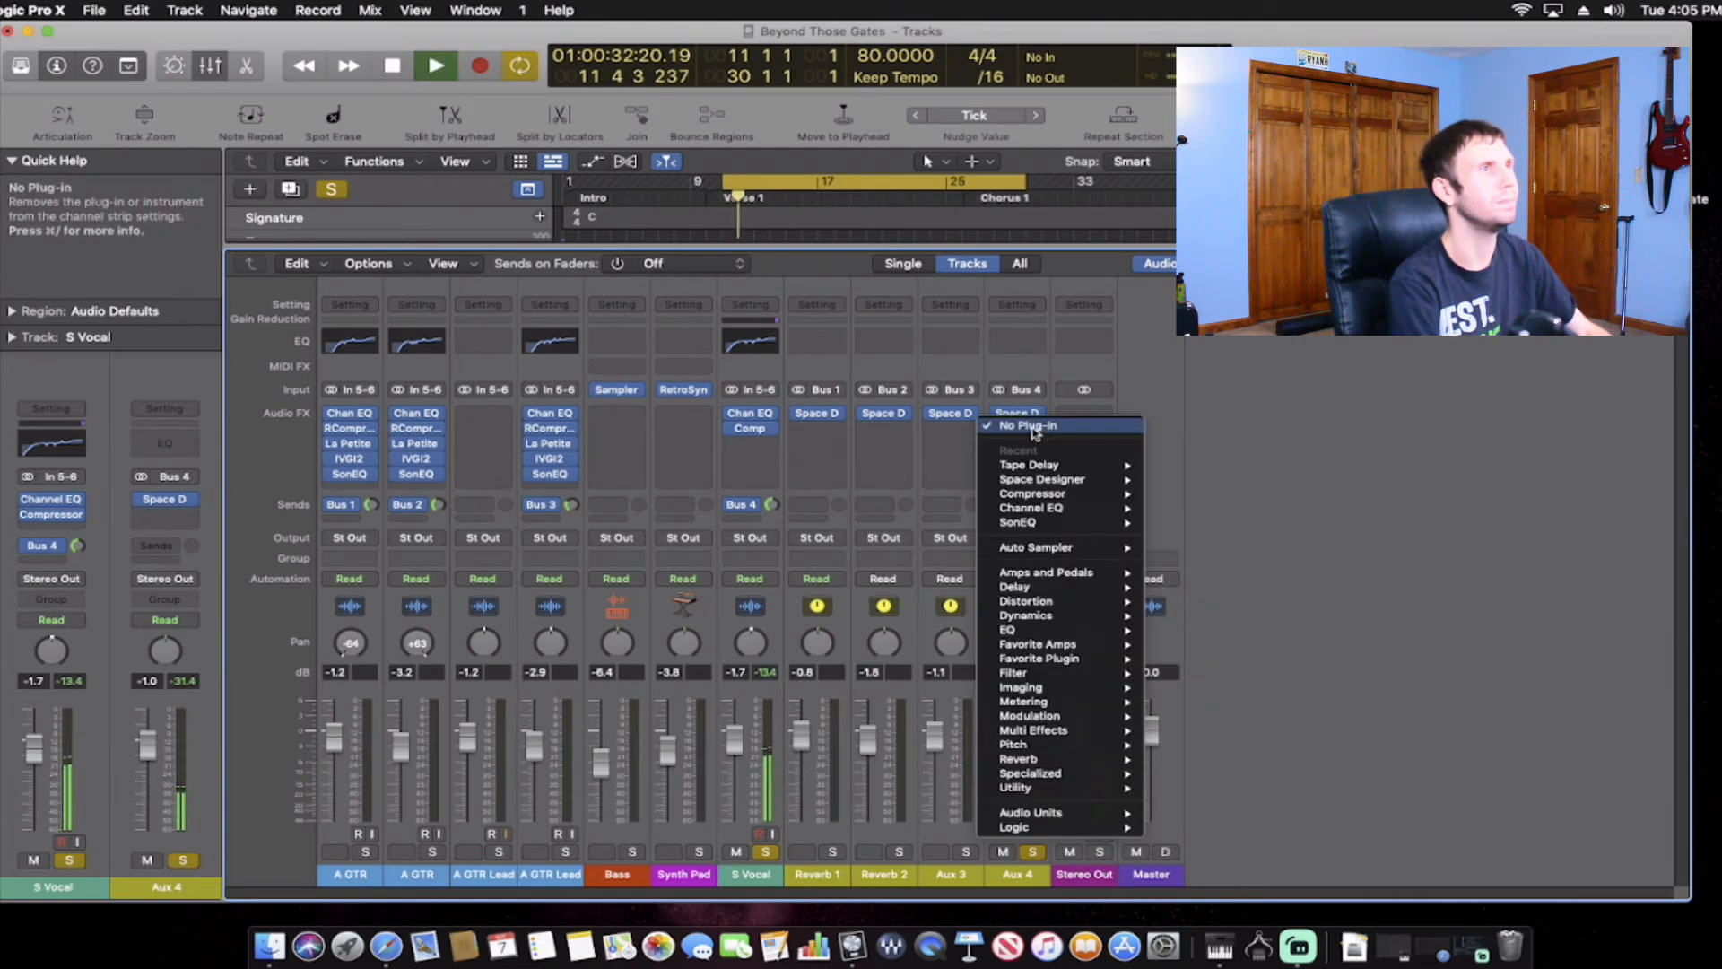
{"action": "left_click", "coordinate": [963, 472]}
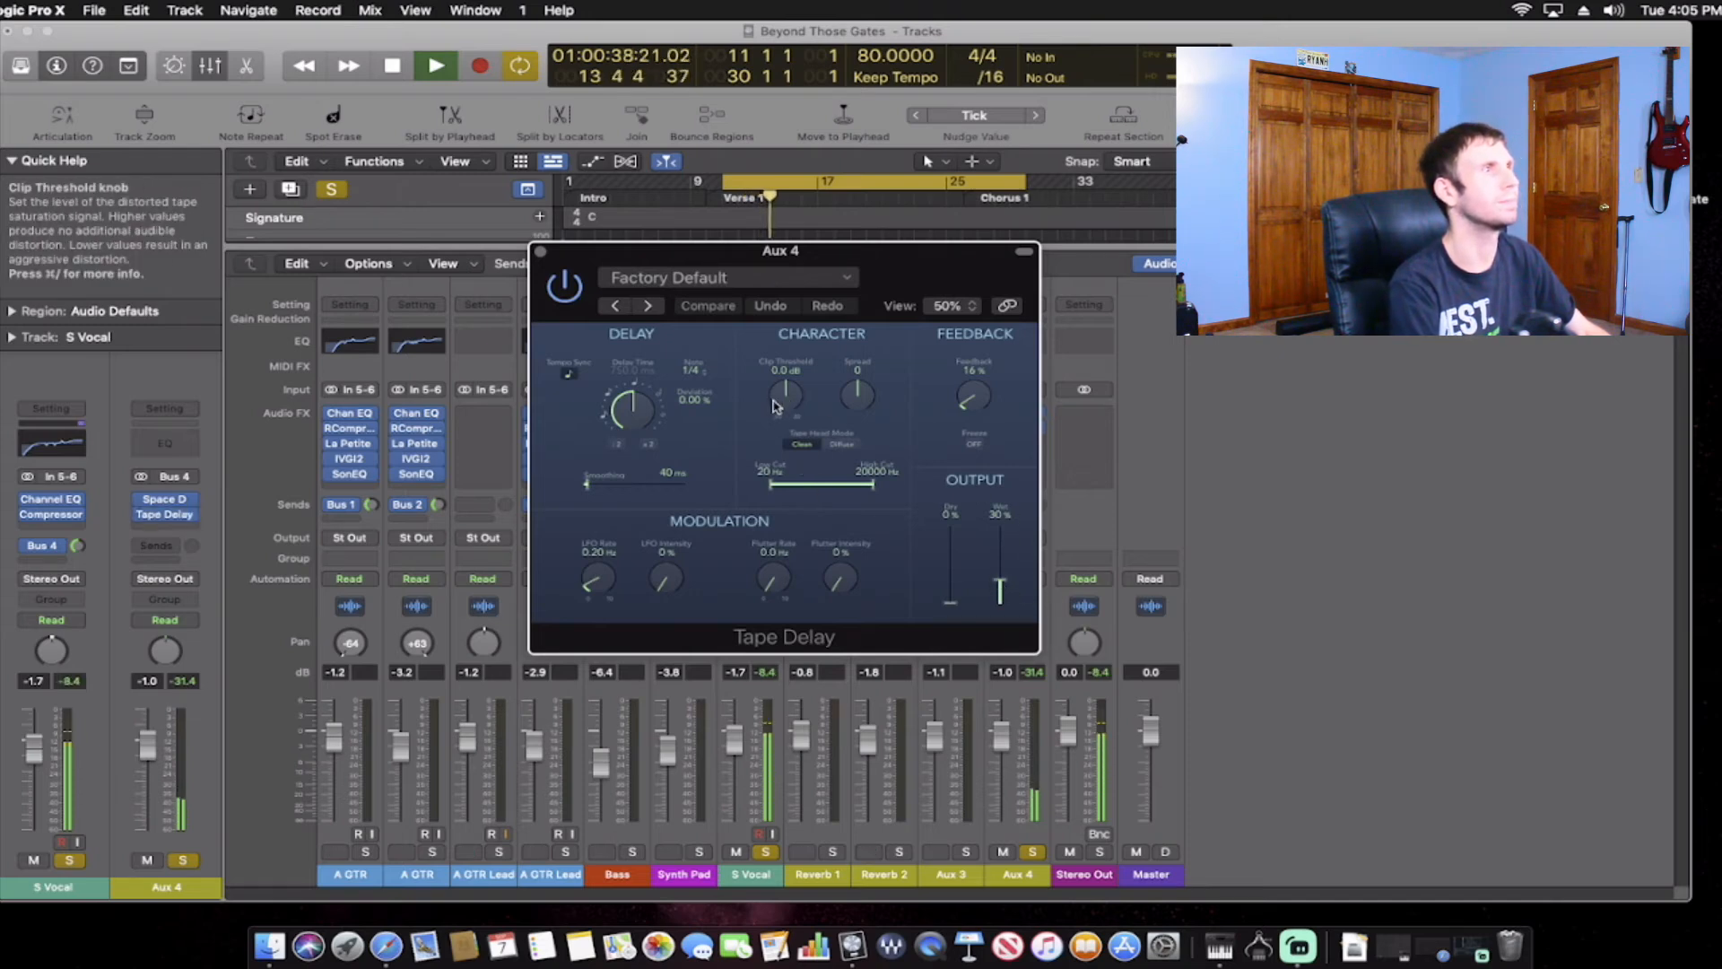
While the vocal plays, raise the Tape Delay's feedback to 29% and its wet level to 51%.
{"action": "left_click_drag", "start_coordinate": [972, 404], "coordinate": [969, 404]}
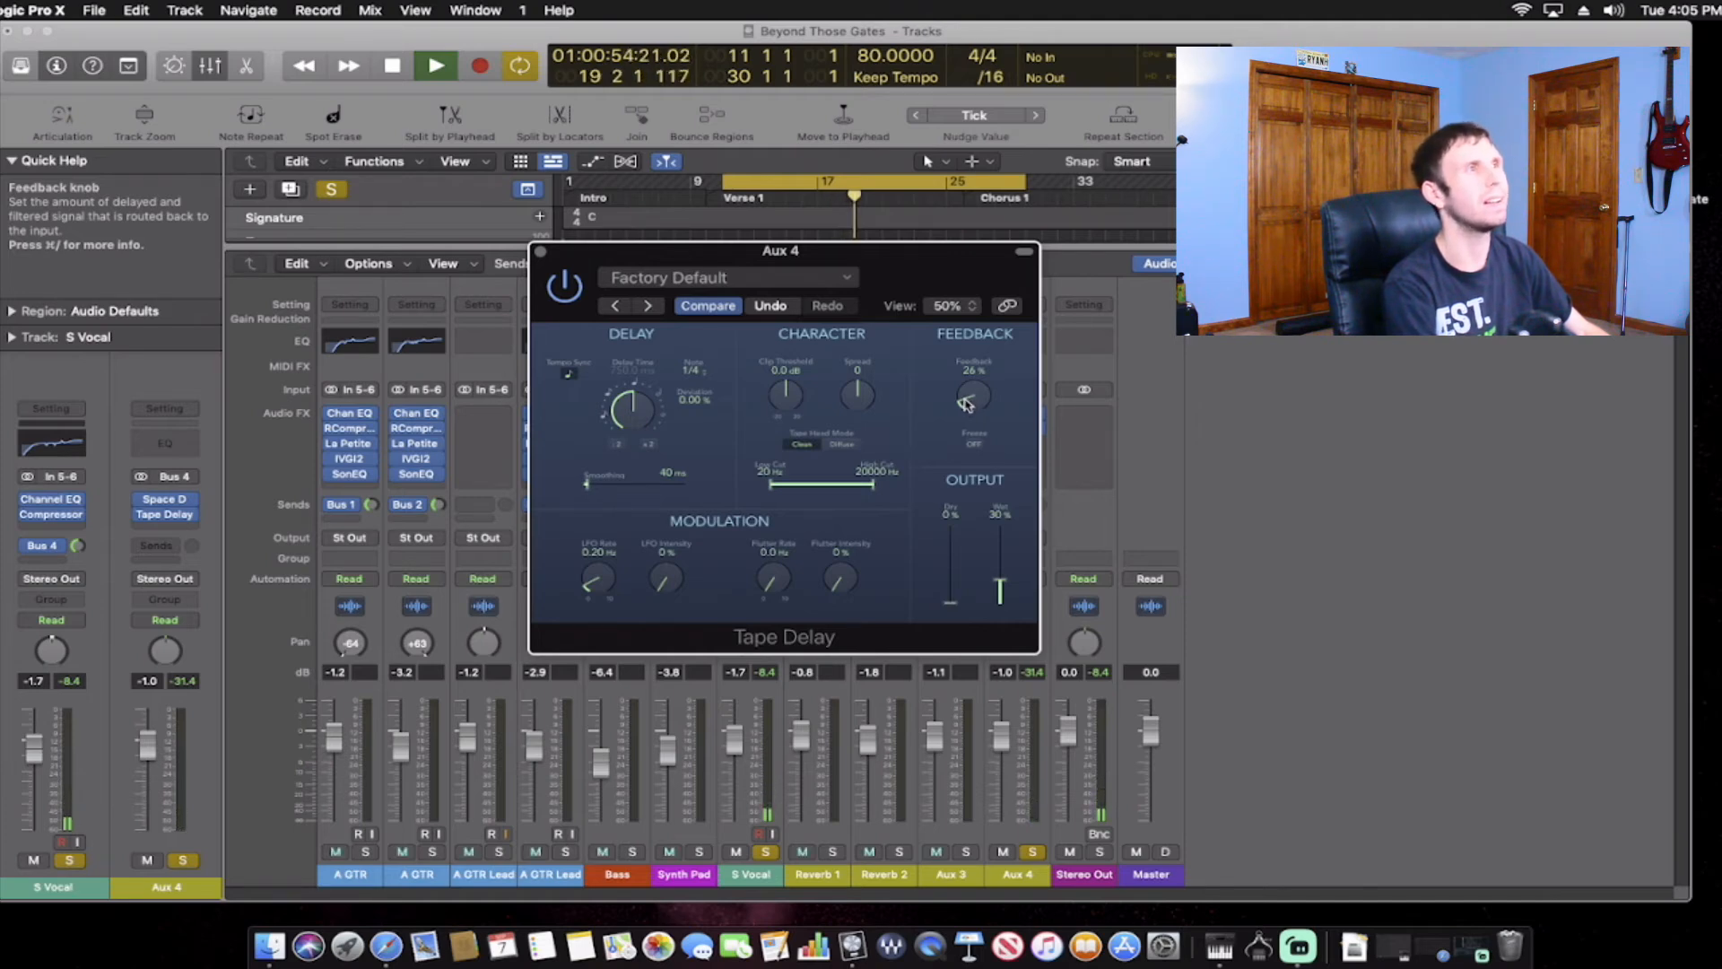
{"action": "left_click_drag", "start_coordinate": [966, 404], "coordinate": [974, 400]}
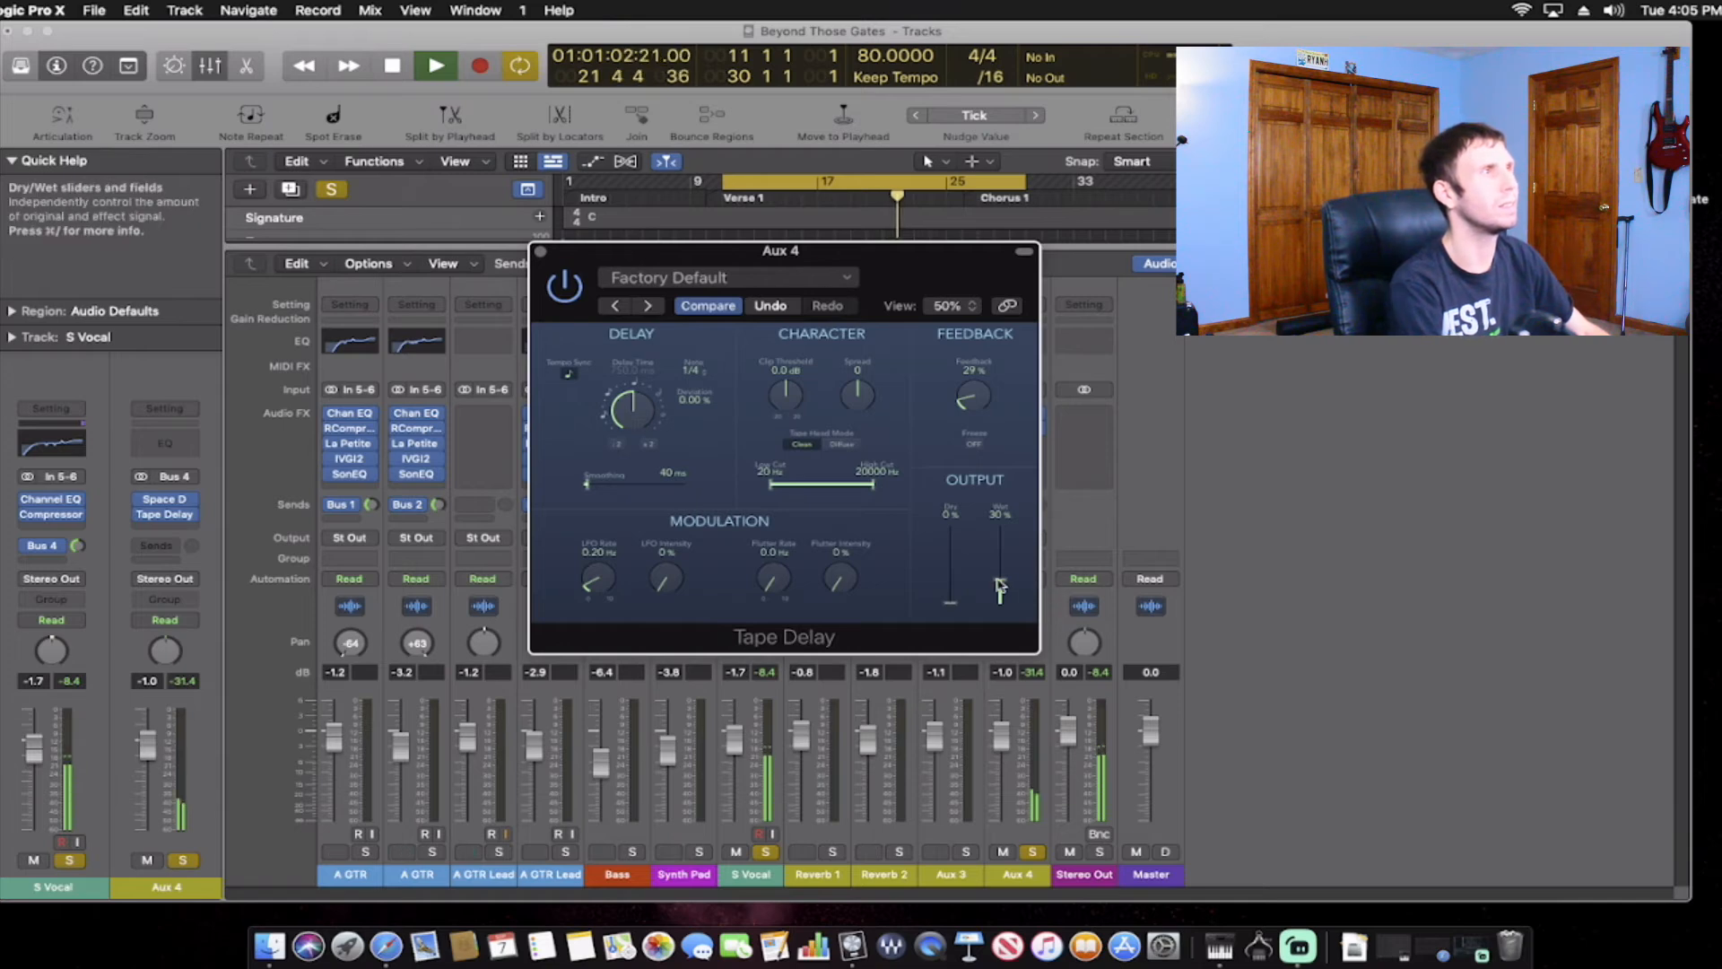
{"action": "left_click_drag", "start_coordinate": [1005, 587], "coordinate": [1004, 565]}
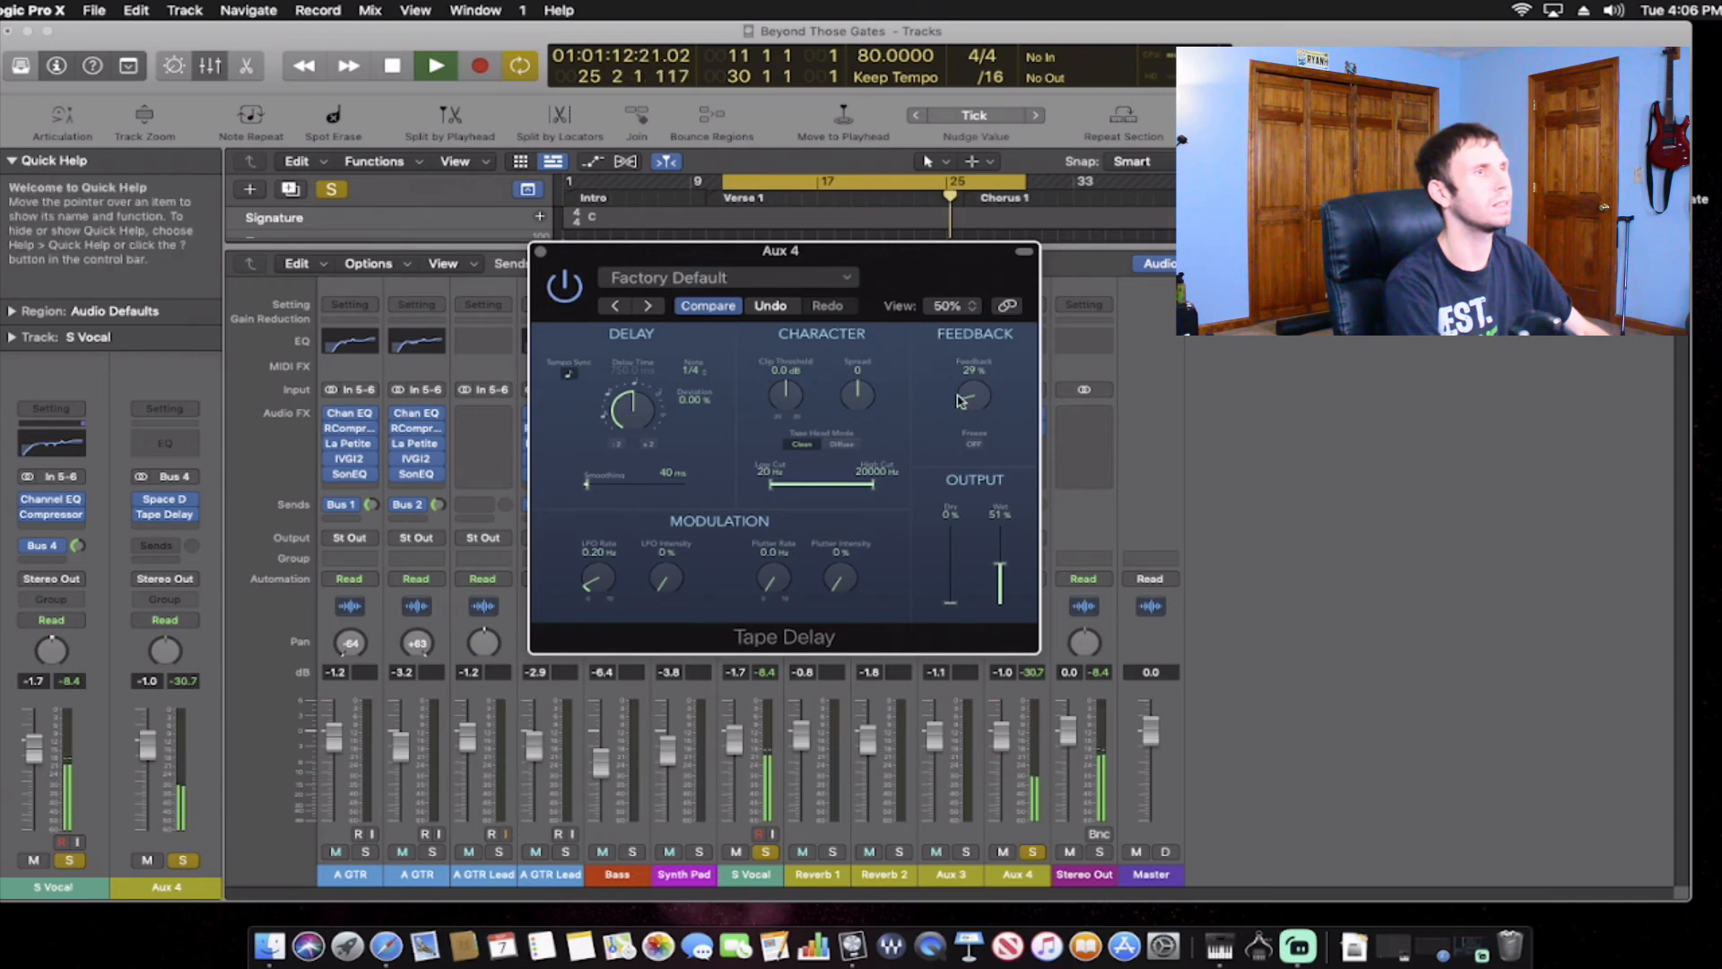
Try the Tape Delay's feedback at 45%, reduce it by ear to 18%, and stop playback.
{"action": "mouse_move", "coordinate": [972, 399]}
{"action": "left_mouse_down"}
{"action": "mouse_move", "coordinate": [987, 386]}
{"action": "mouse_move", "coordinate": [966, 400]}
{"action": "left_mouse_up"}
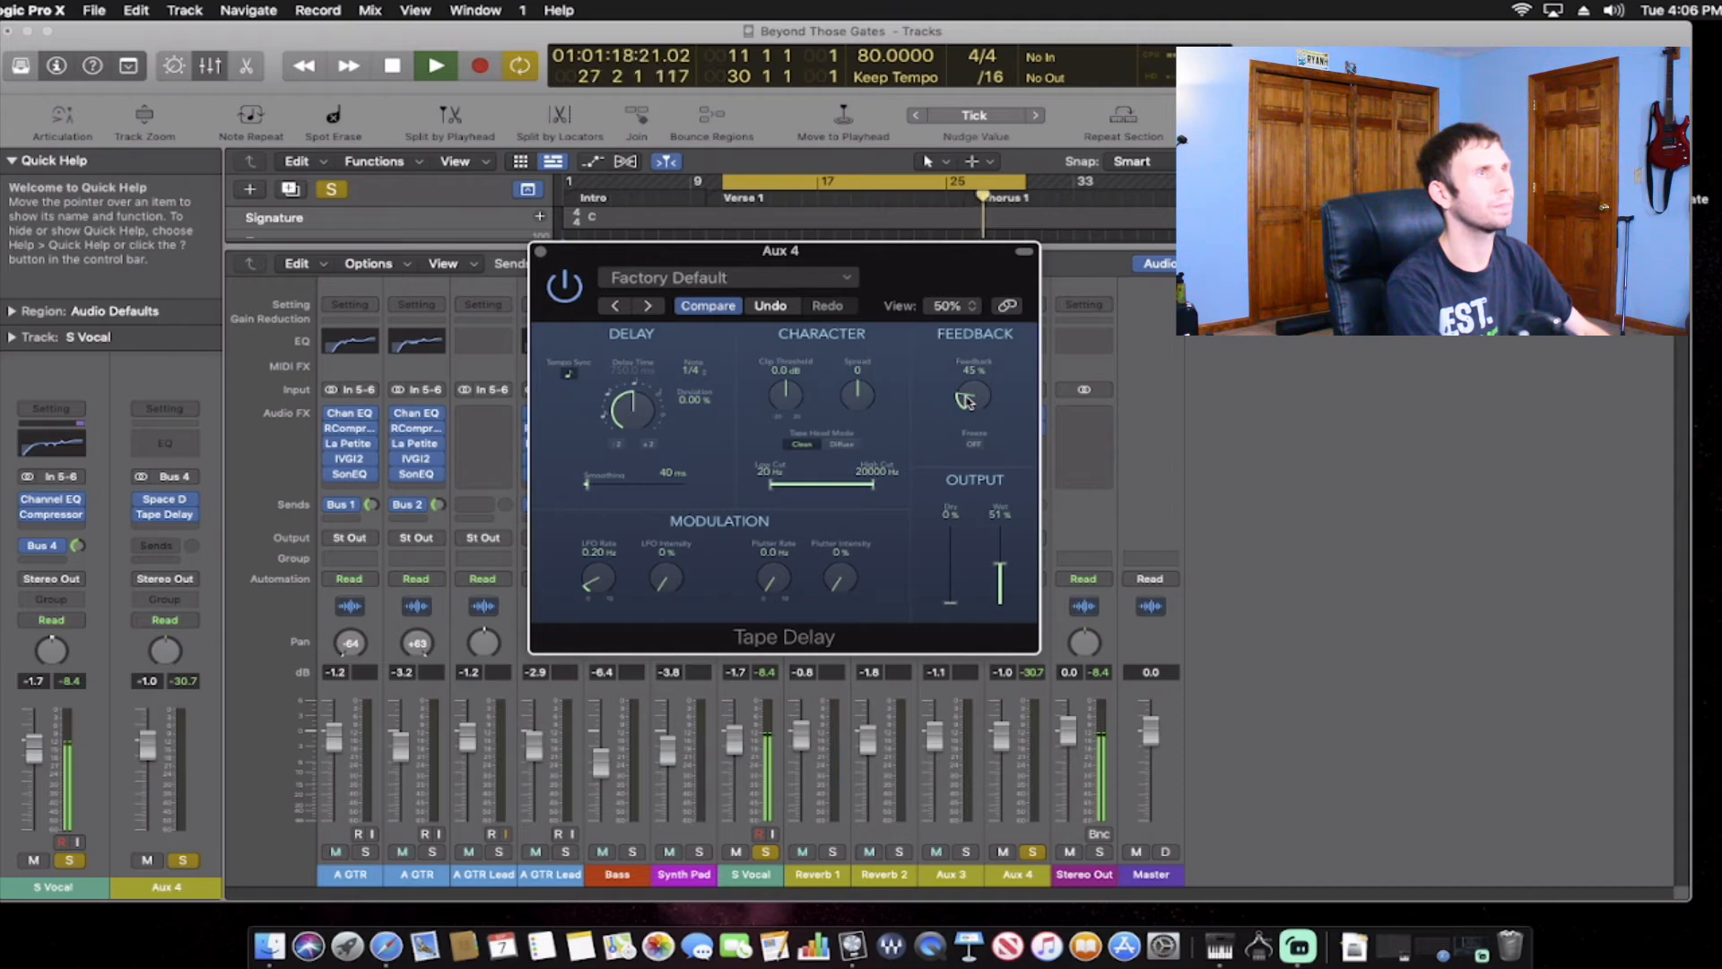
{"action": "left_click_drag", "start_coordinate": [965, 401], "coordinate": [969, 414]}
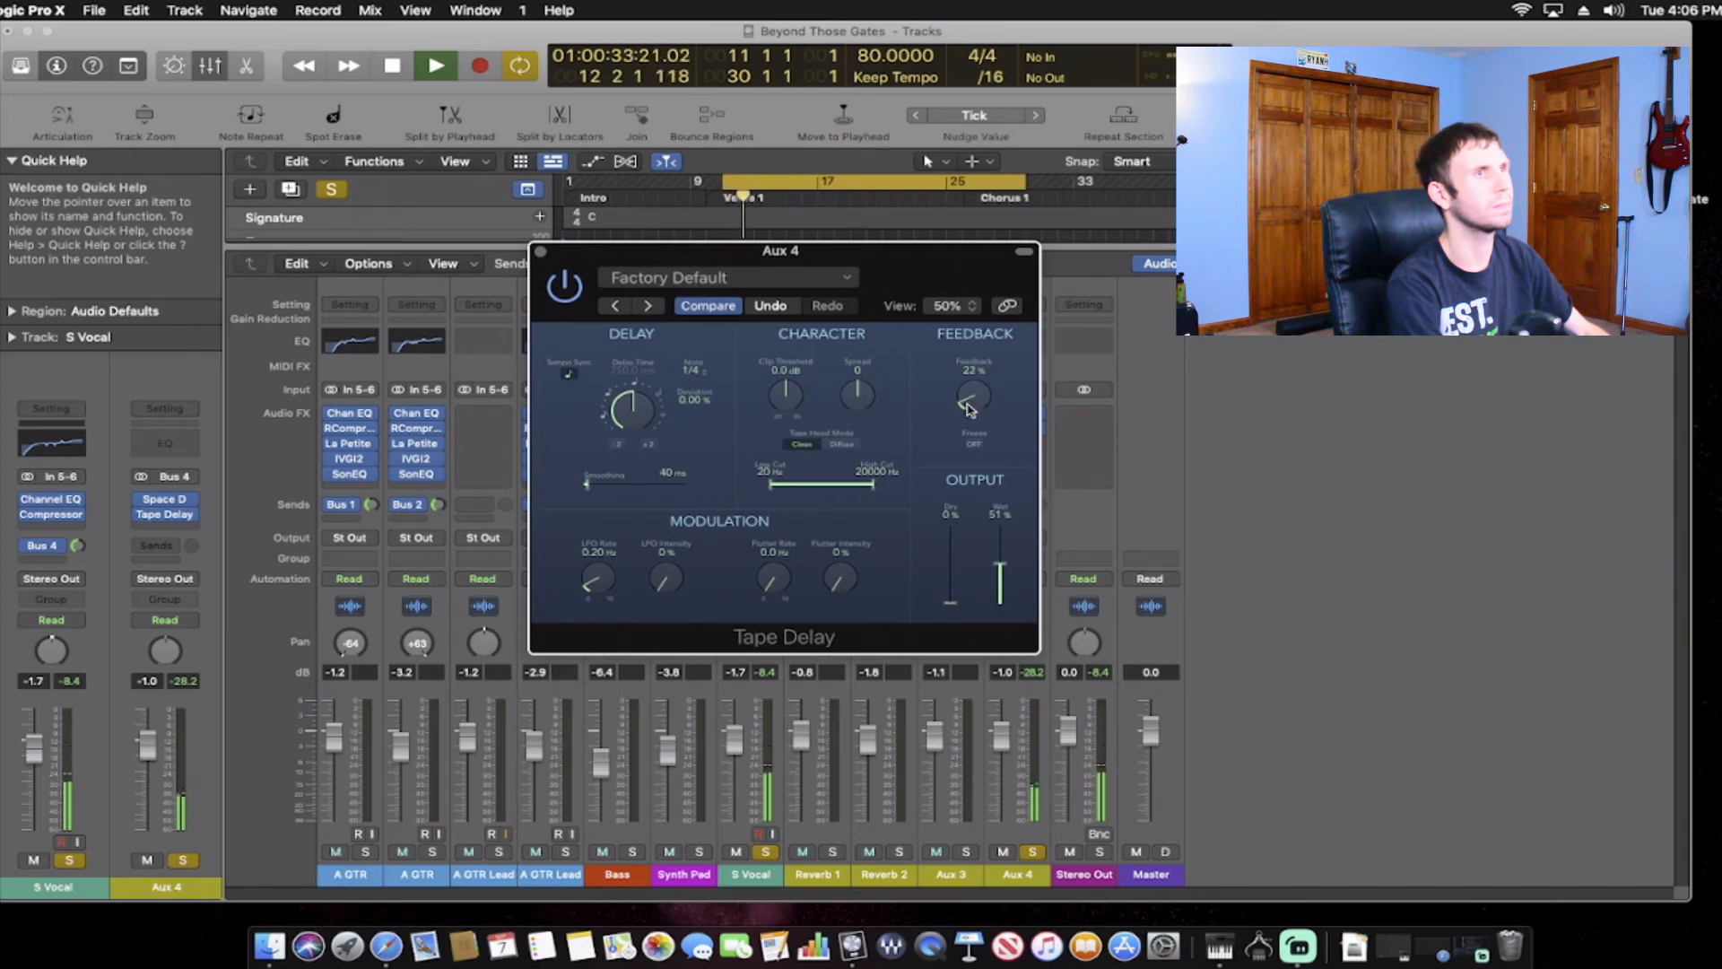
{"action": "left_click_drag", "start_coordinate": [968, 410], "coordinate": [969, 411]}
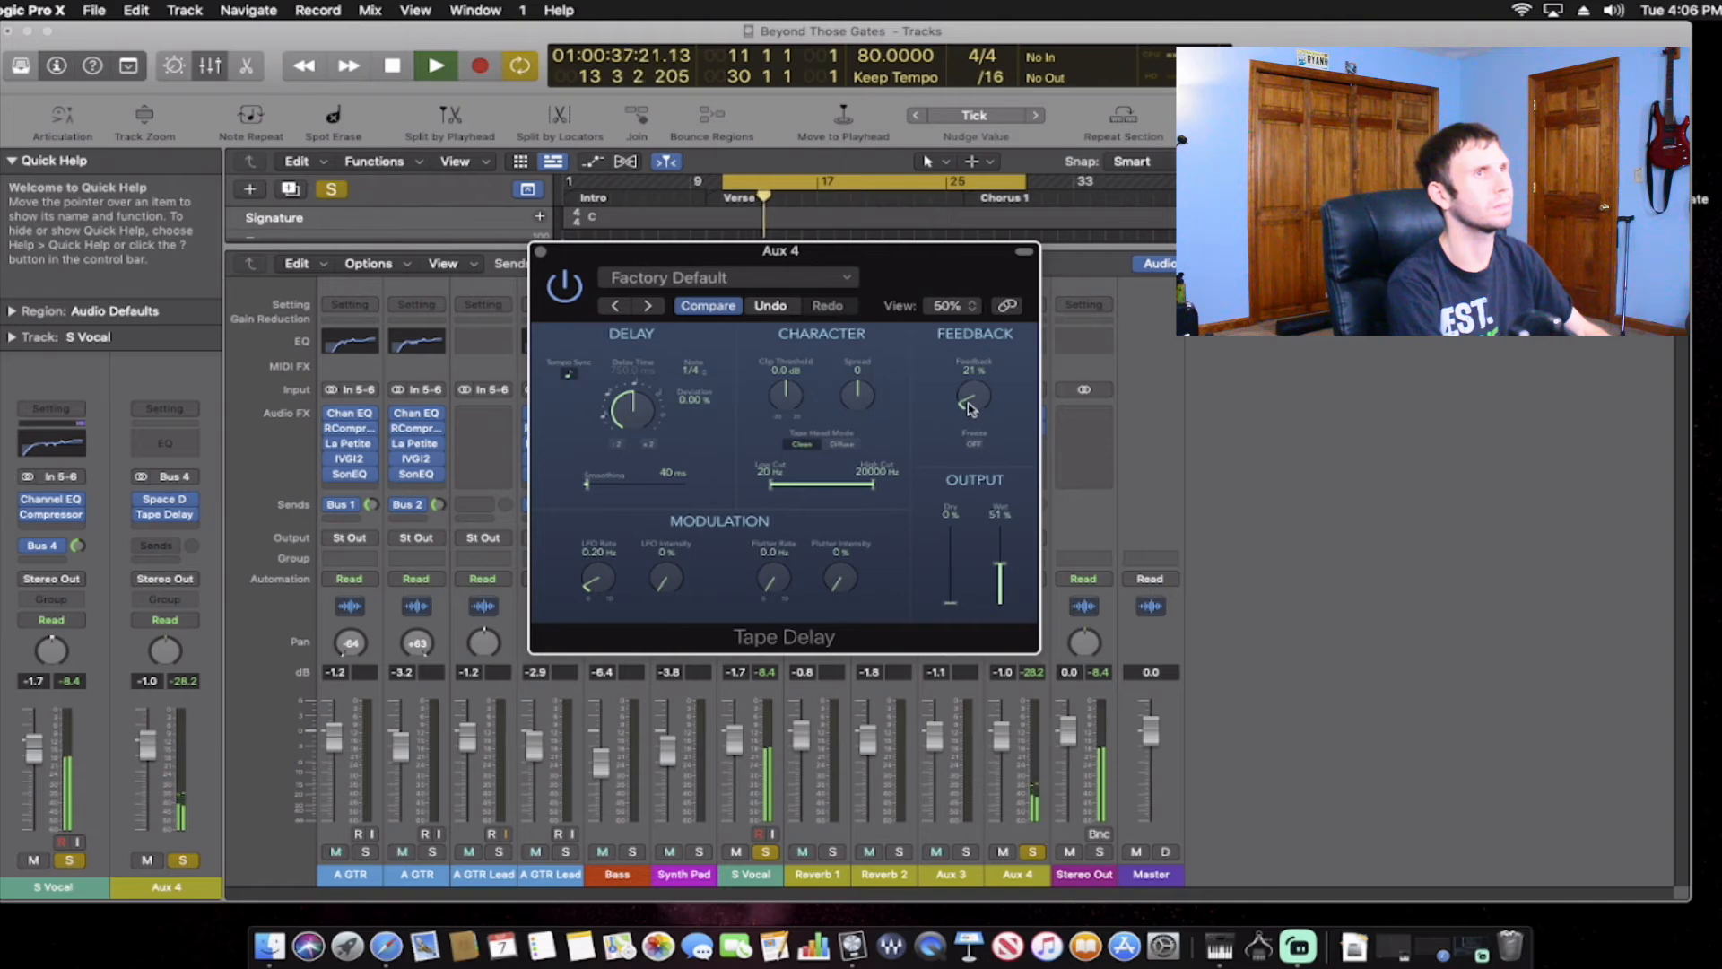
{"action": "left_click_drag", "start_coordinate": [972, 405], "coordinate": [973, 406]}
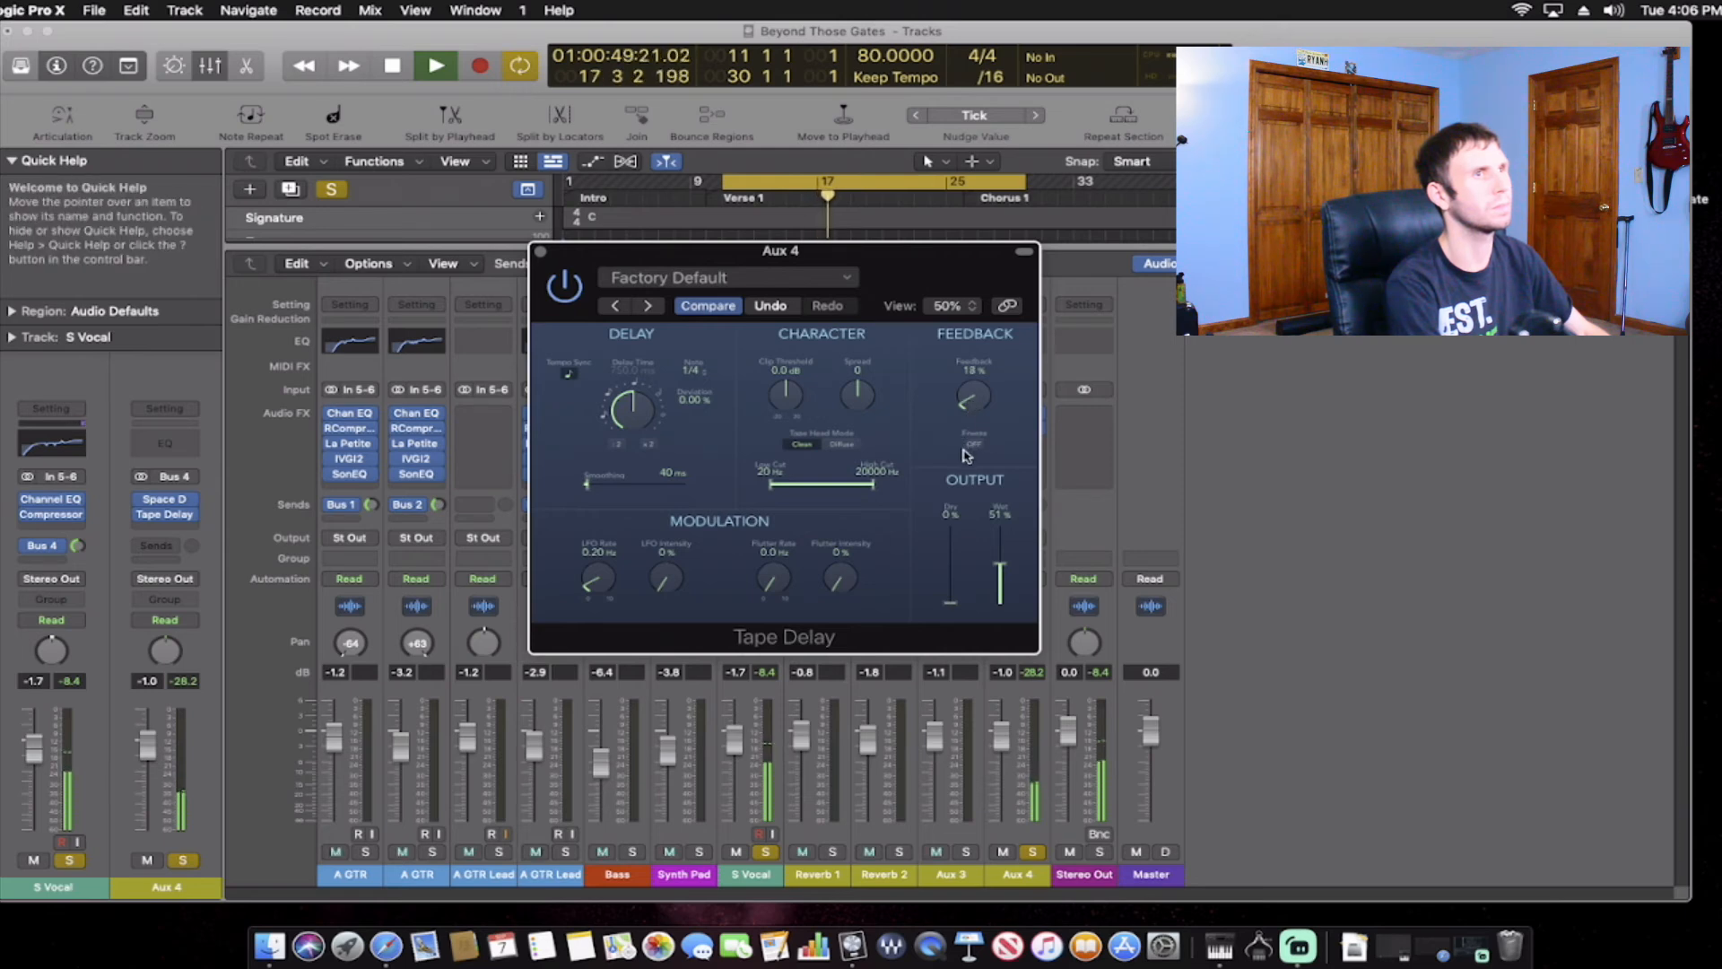
{"action": "key", "text": "space"}
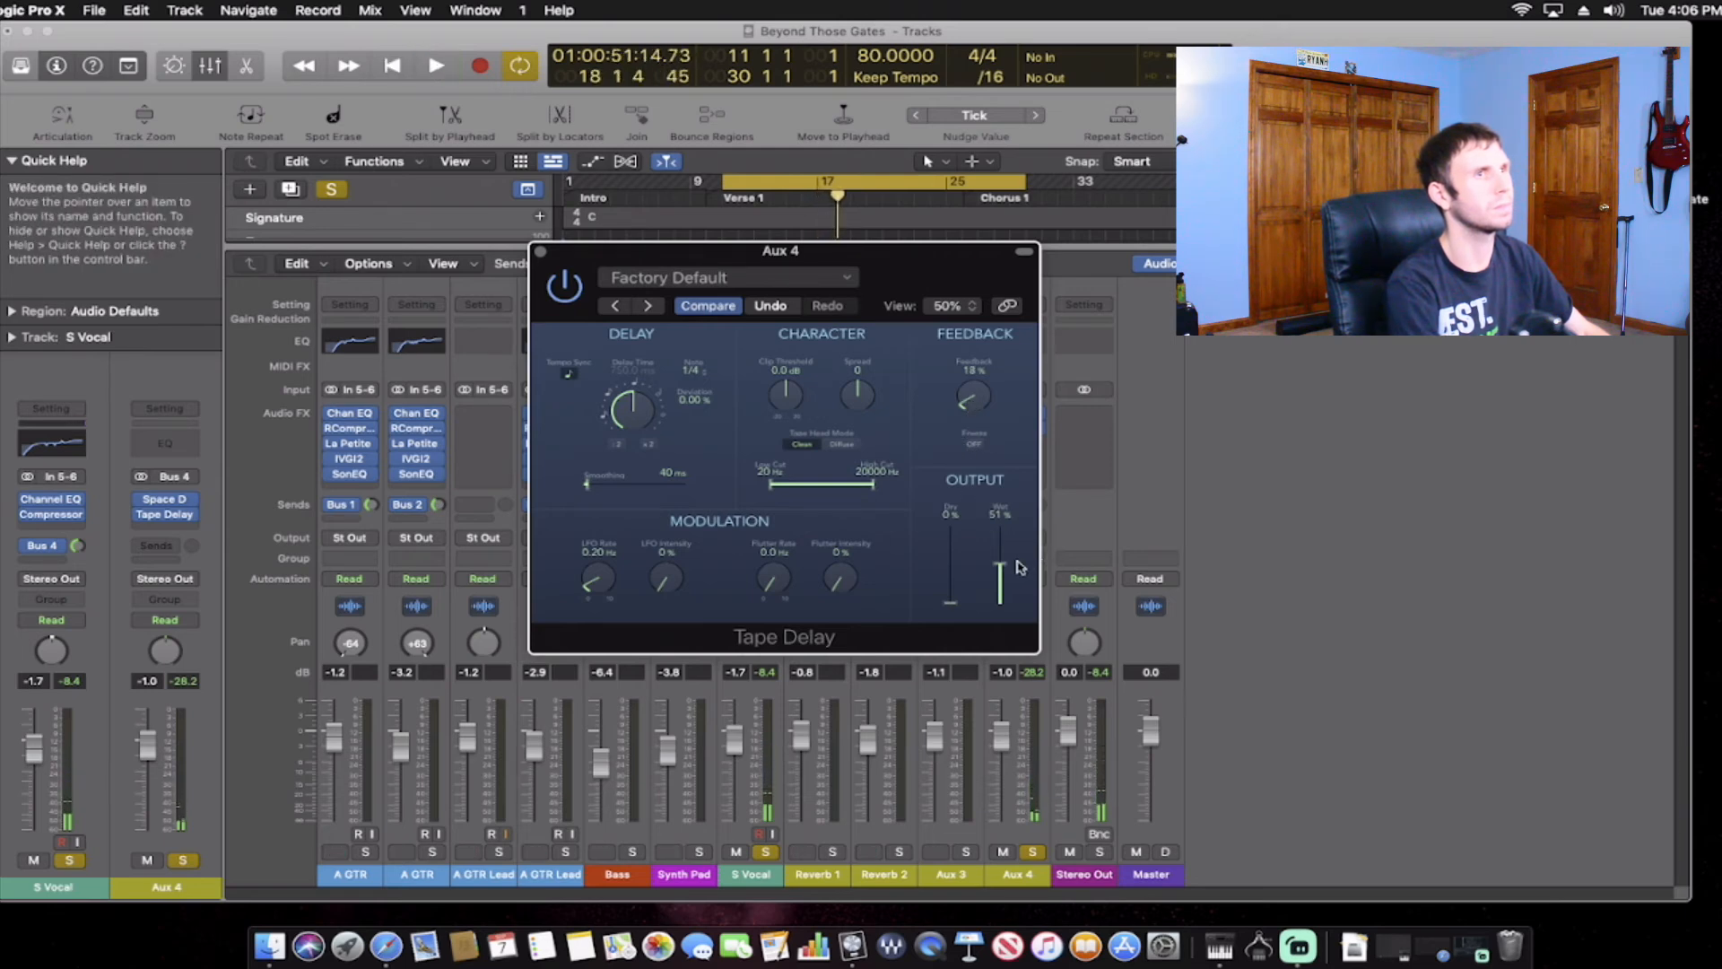